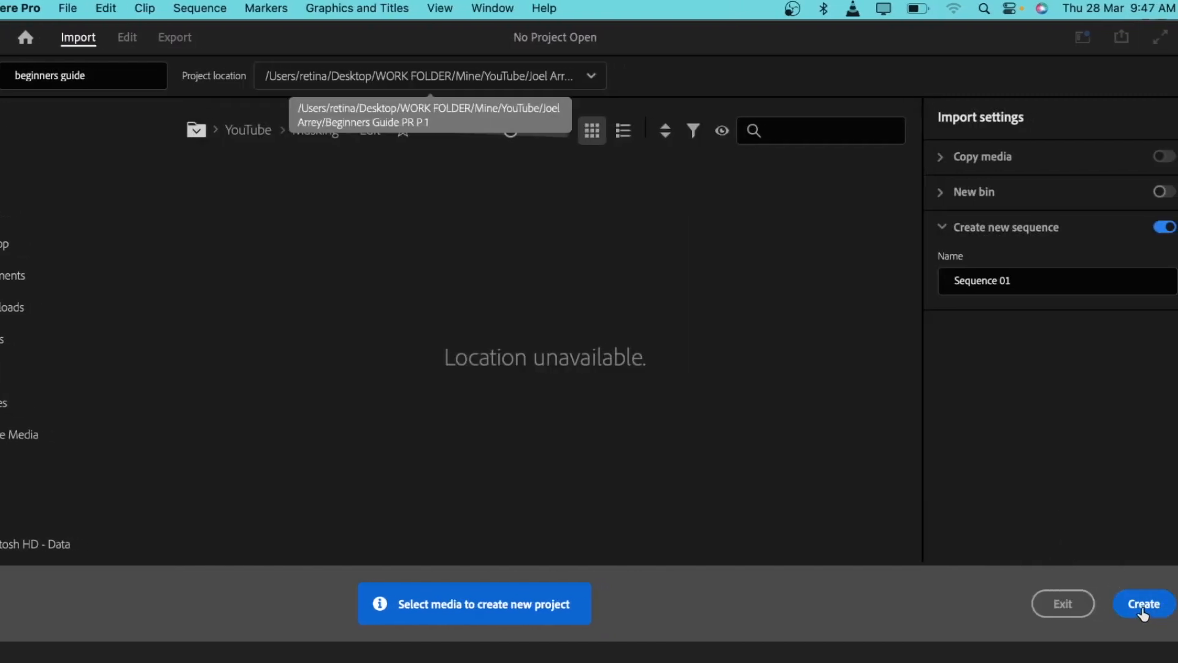
Step: Create the beginners guide project and dock the Project panel at the lower left
{"action": "left_click", "coordinate": [1143, 611]}
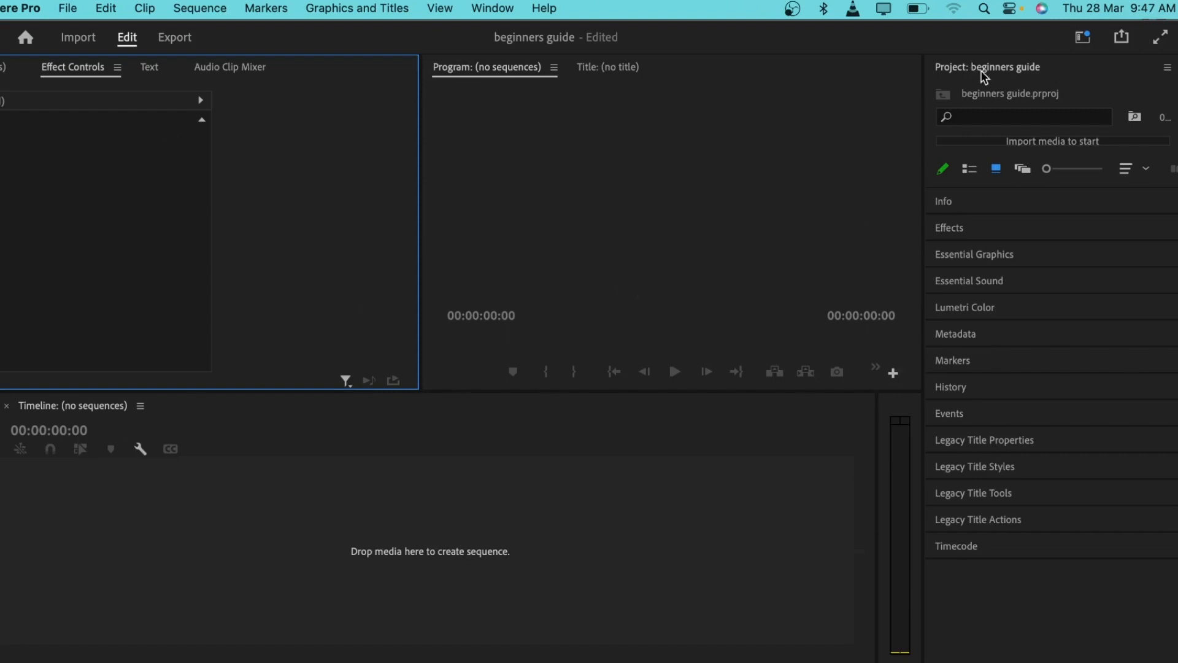
{"action": "left_click_drag", "start_coordinate": [984, 75], "coordinate": [332, 497]}
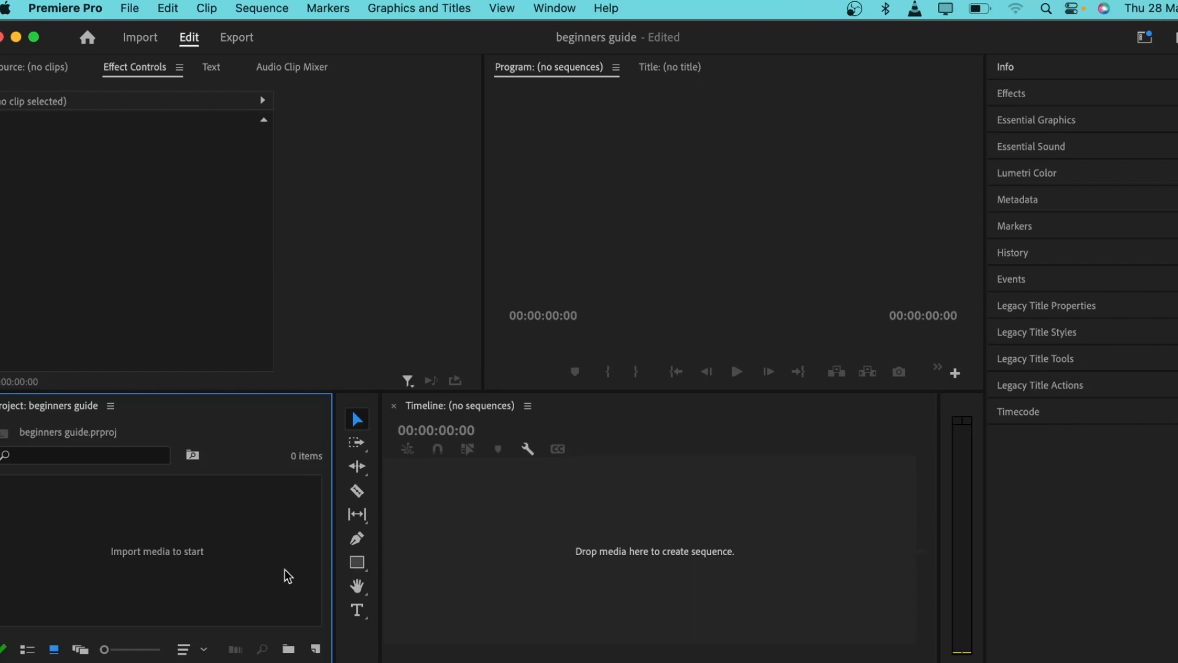
{"action": "left_click", "coordinate": [315, 649]}
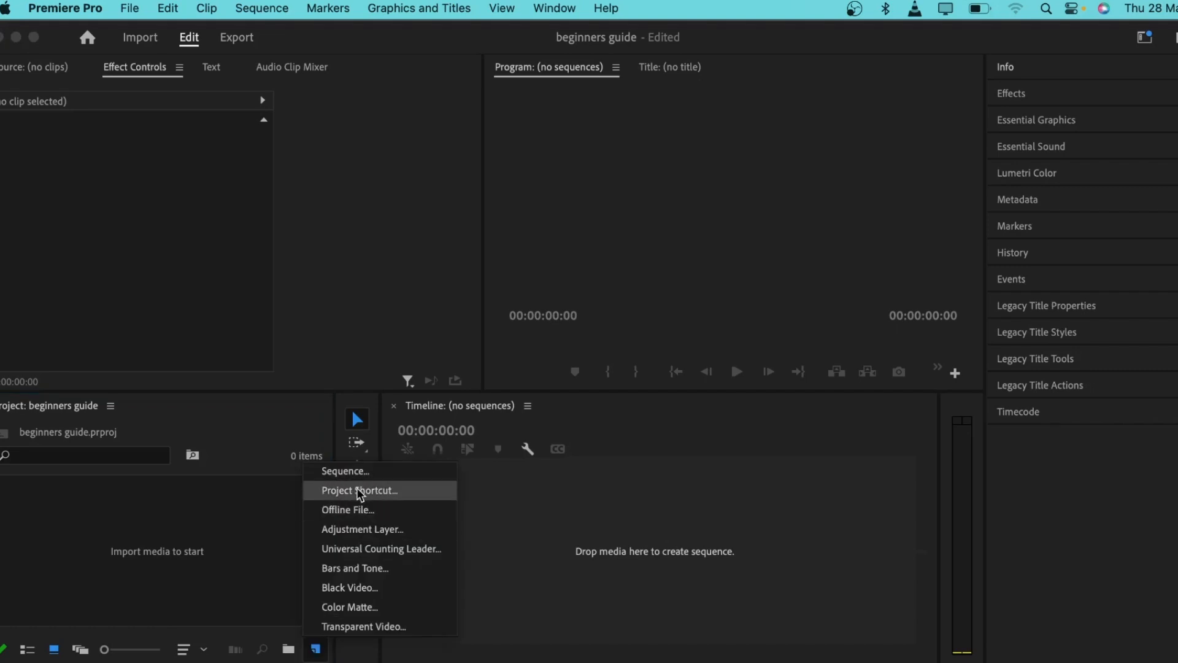
{"action": "left_click", "coordinate": [237, 515]}
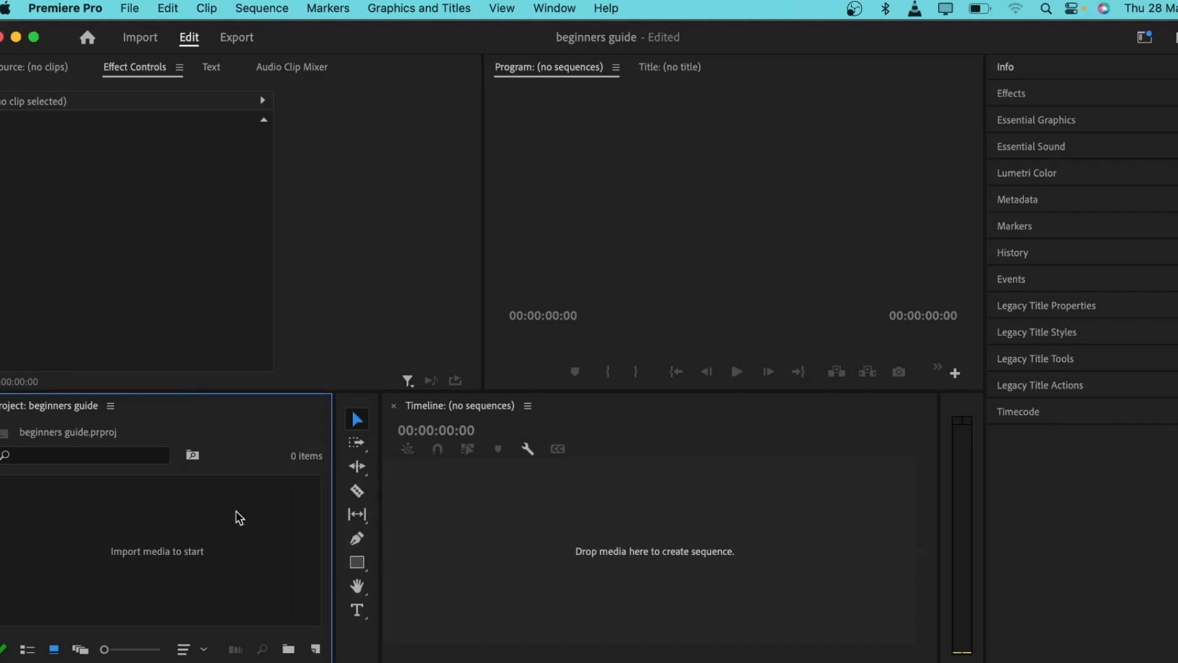
Step: Open the New Sequence dialog via File > New > Sequence
{"action": "right_click", "coordinate": [237, 516]}
{"action": "mouse_move", "coordinate": [299, 476]}
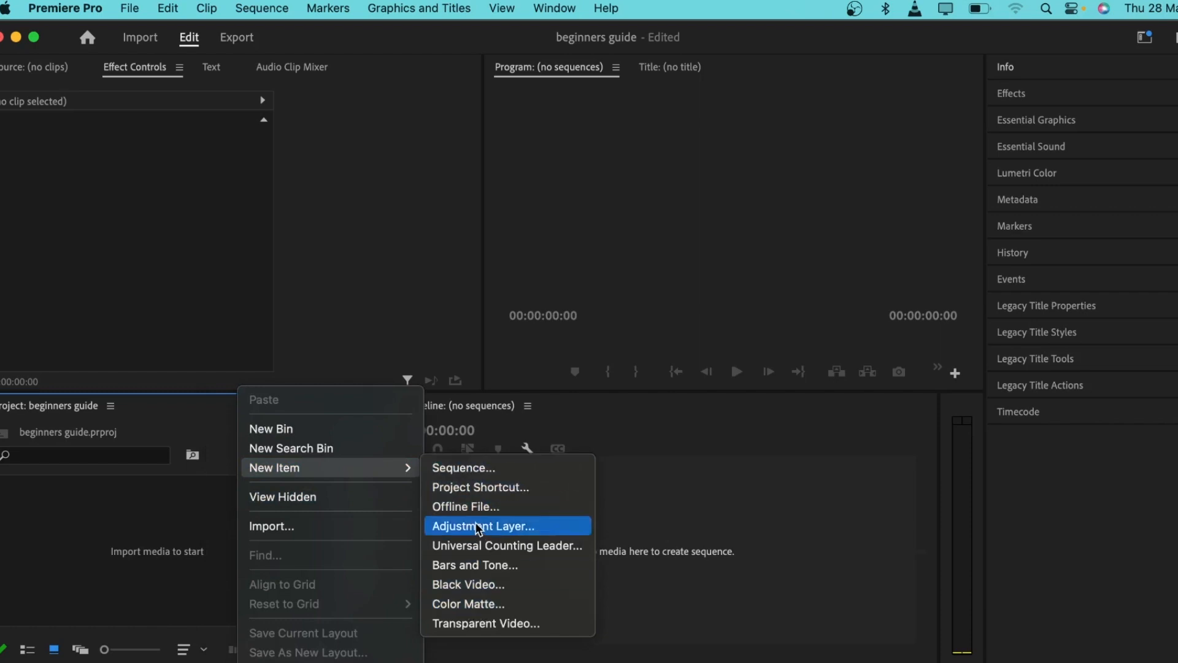
{"action": "left_click", "coordinate": [75, 561]}
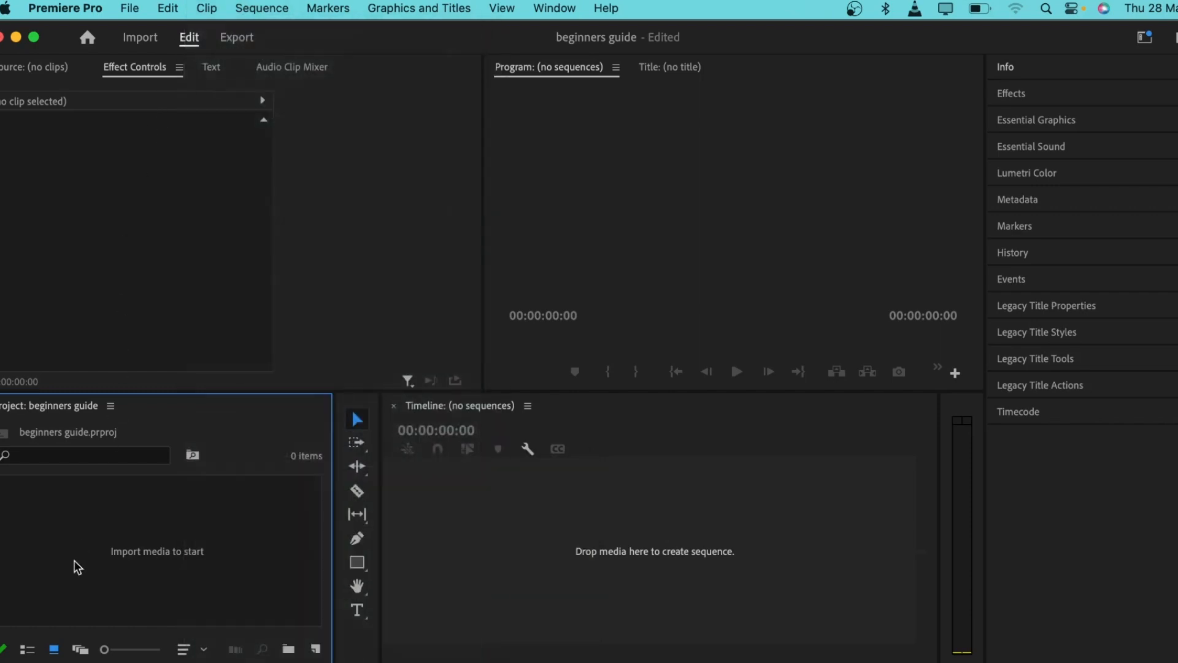
{"action": "left_click", "coordinate": [143, 10]}
{"action": "mouse_move", "coordinate": [160, 40]}
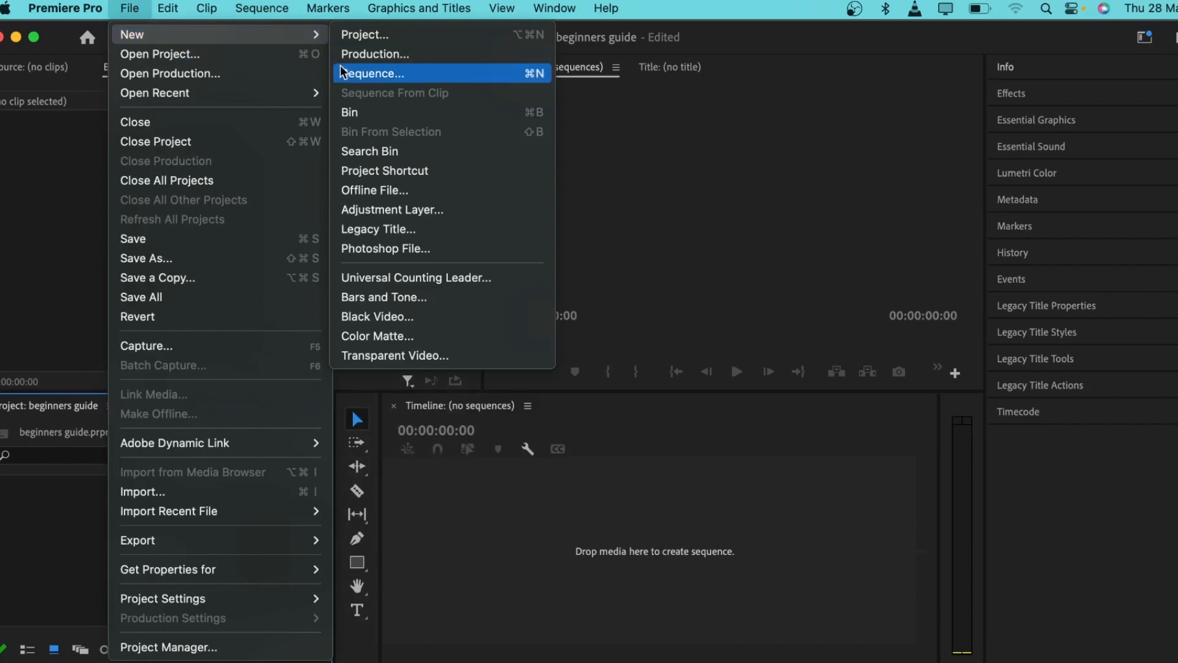
{"action": "left_click", "coordinate": [368, 74]}
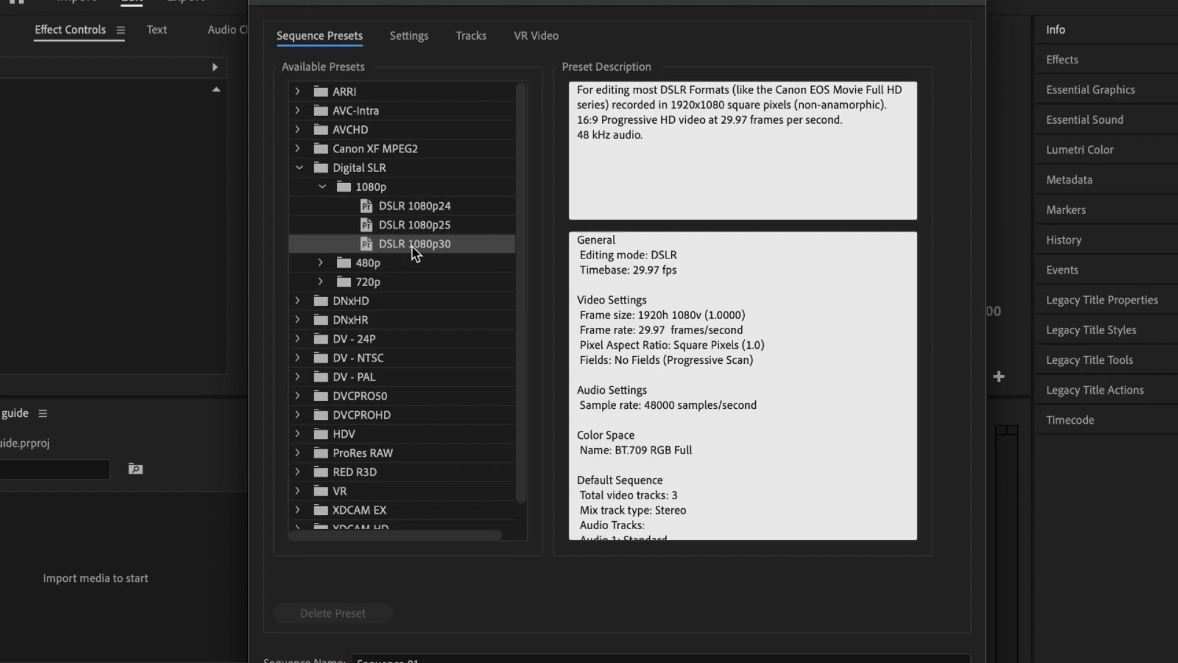
Step: Set a 30.00 frames/second timebase at 1920x1080 and create Sequence 01
{"action": "left_click", "coordinate": [399, 38]}
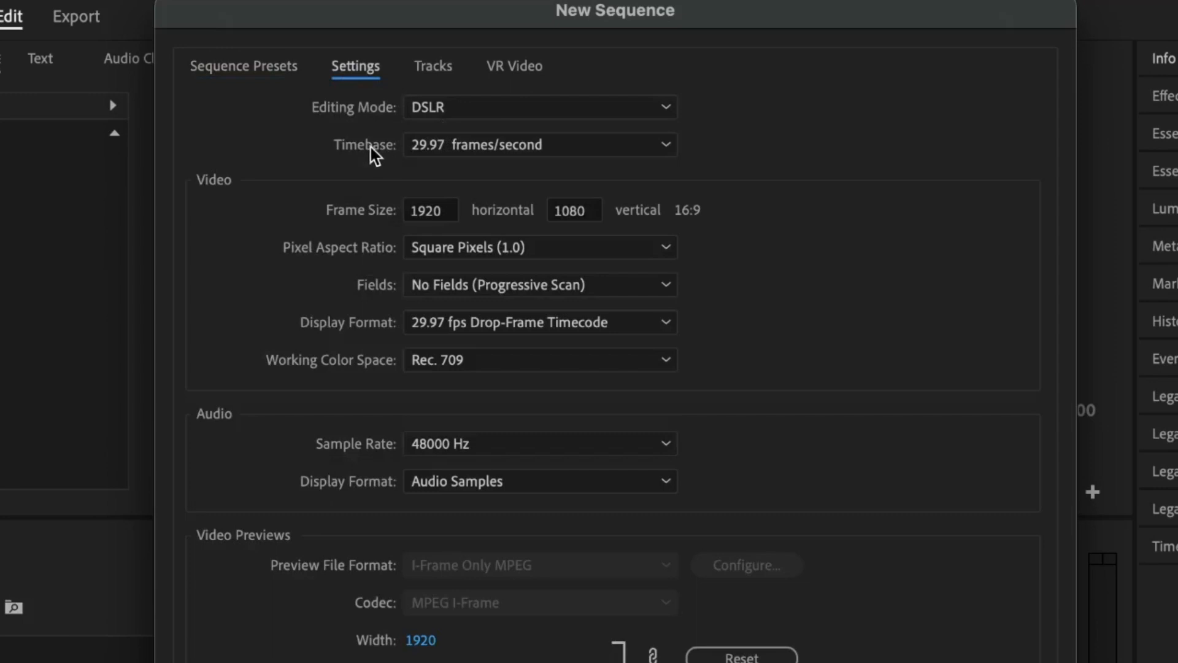
{"action": "left_click", "coordinate": [458, 145]}
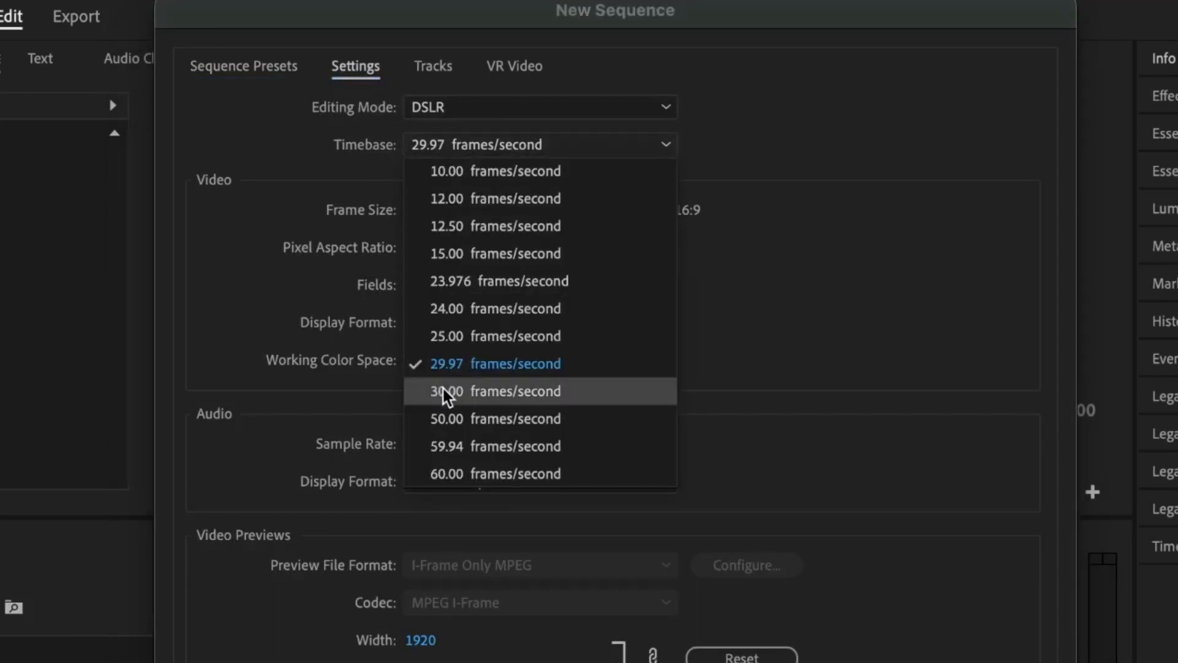
{"action": "left_click", "coordinate": [443, 388]}
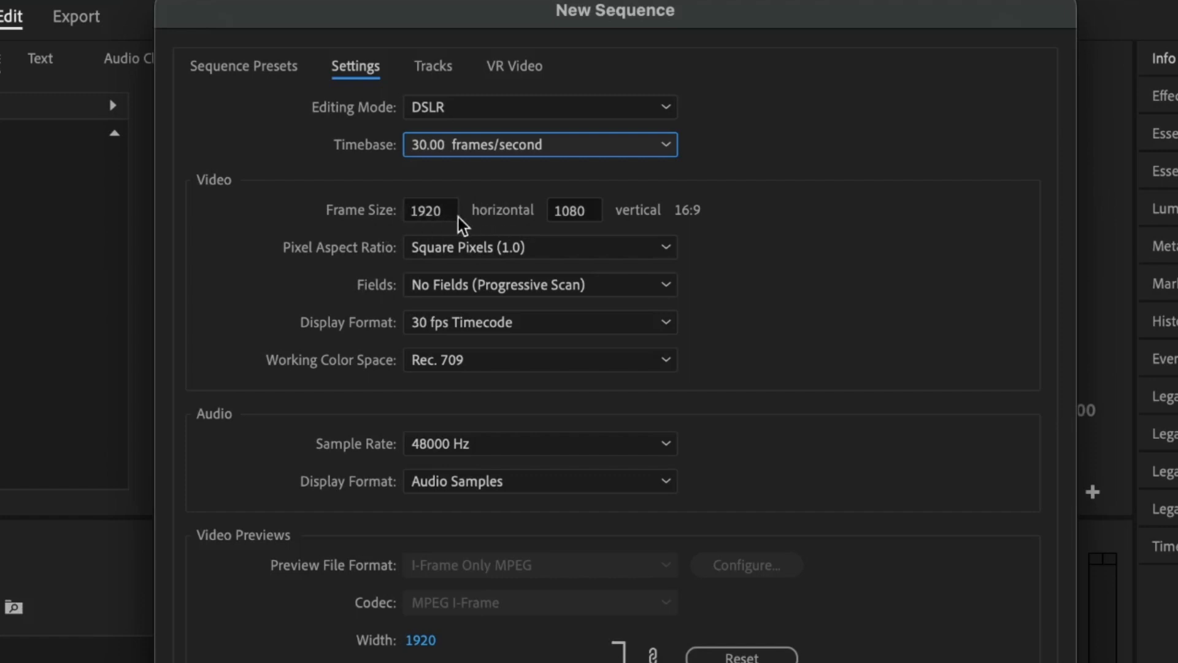
{"action": "left_click", "coordinate": [395, 570]}
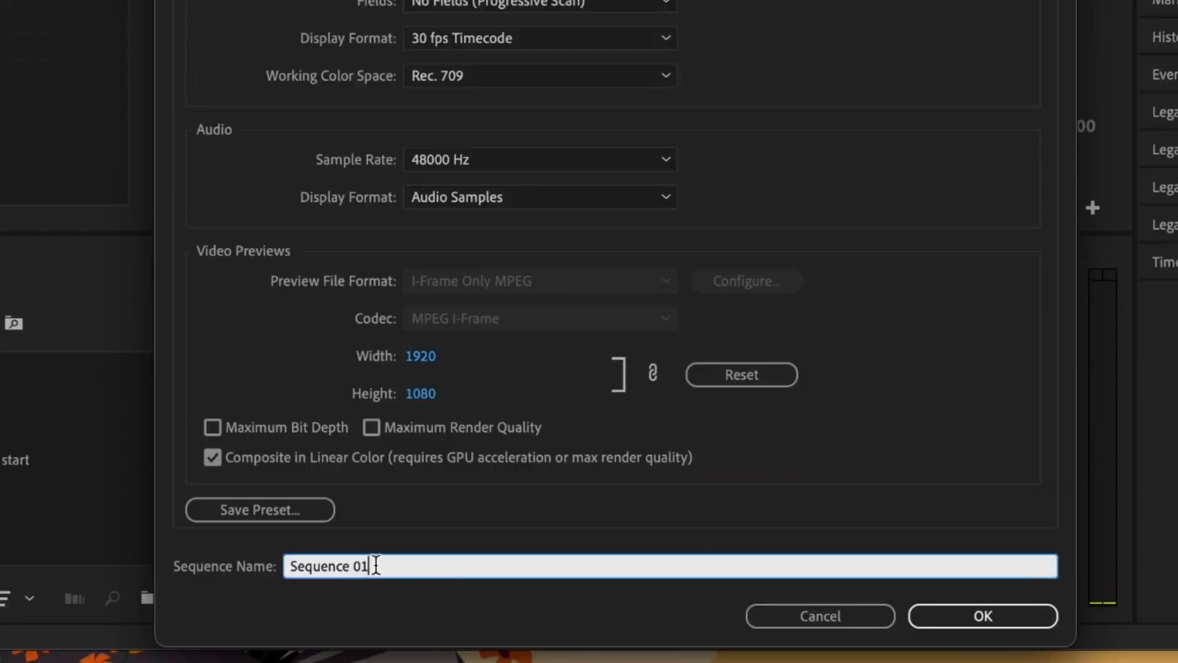
{"action": "left_click_drag", "start_coordinate": [376, 564], "coordinate": [235, 564]}
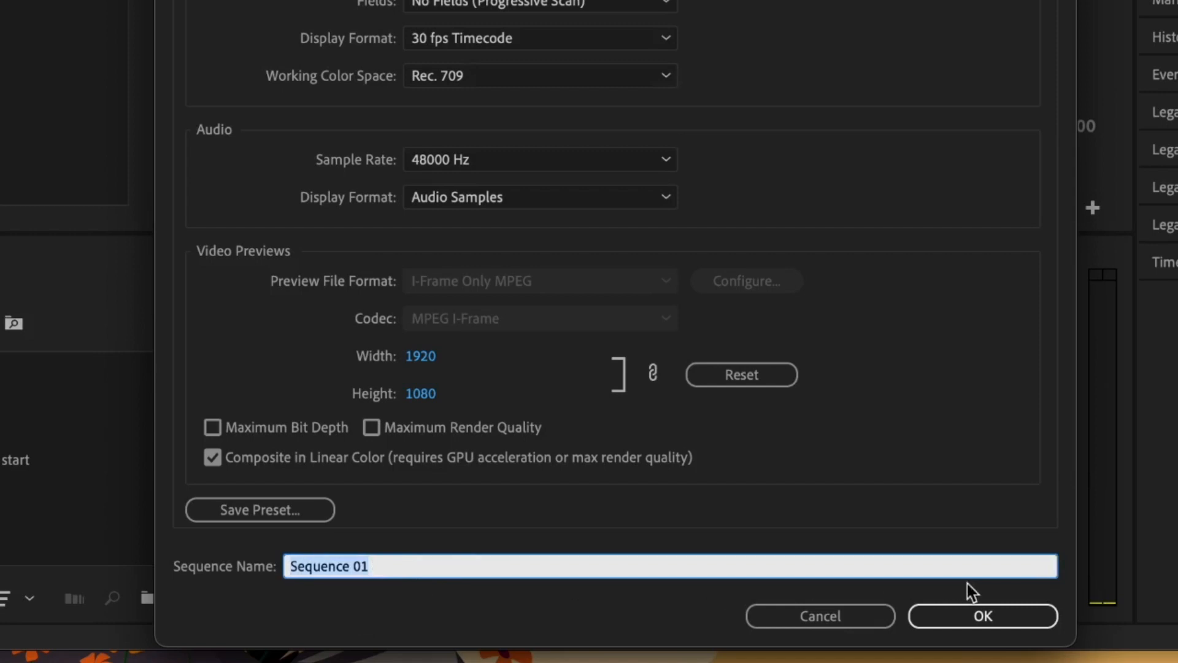
{"action": "left_click", "coordinate": [985, 610]}
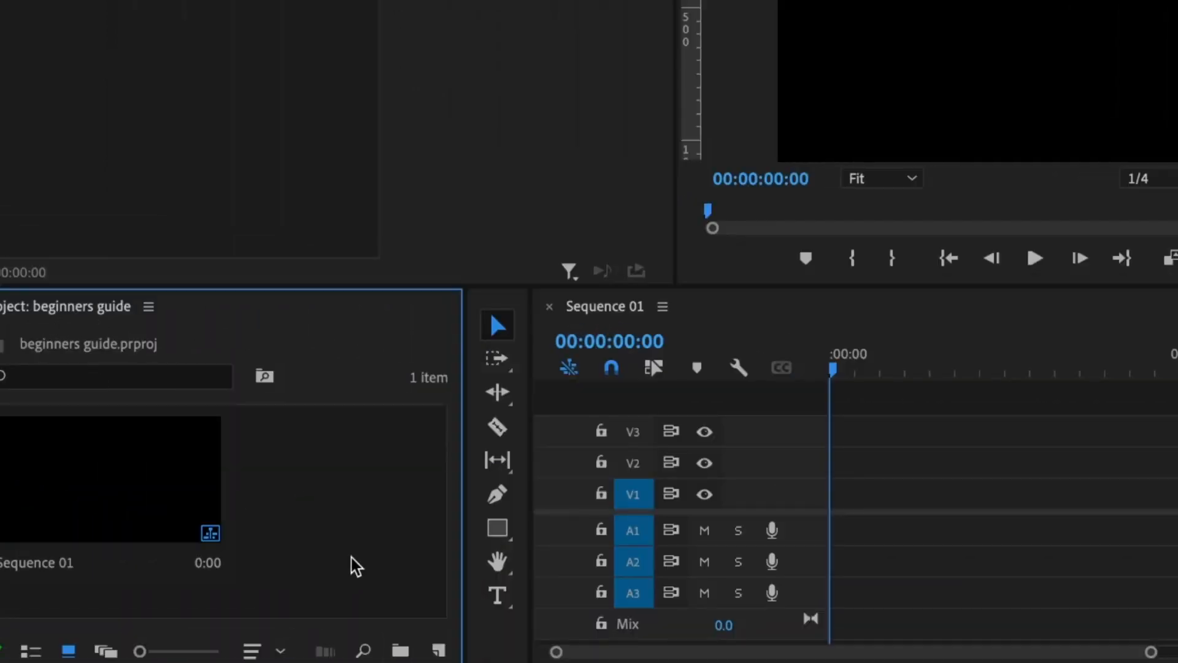
Step: Add two new bins named 'footage' and 'sound'
{"action": "left_click", "coordinate": [402, 652]}
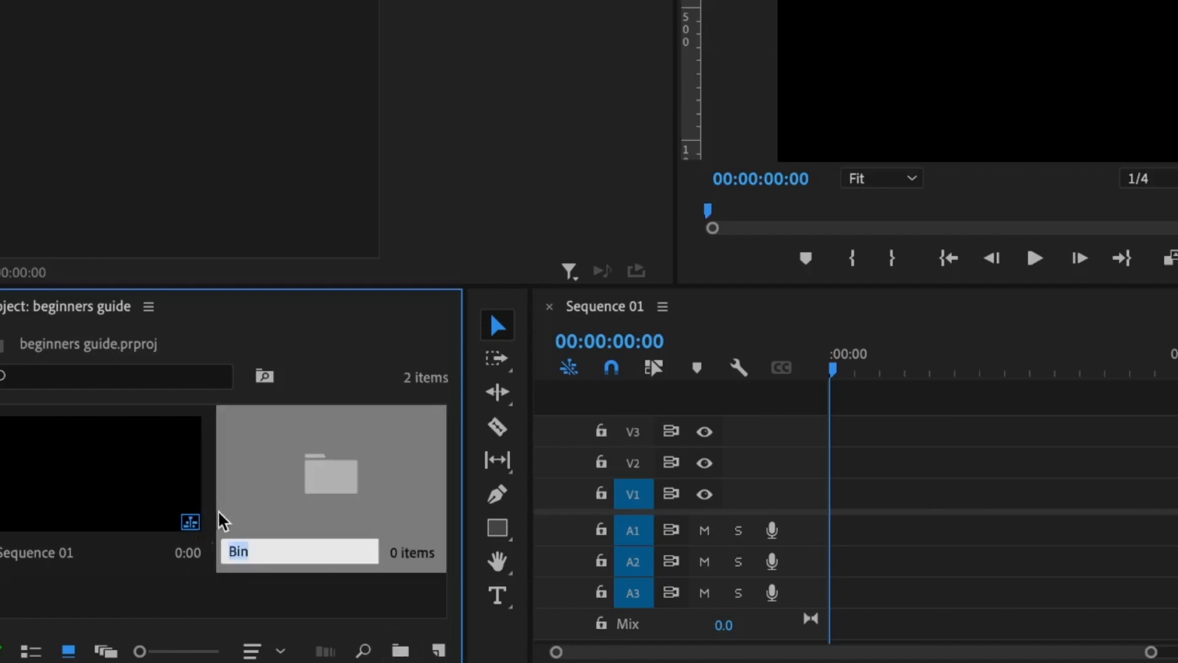
{"action": "type", "text": "footage"}
{"action": "left_click", "coordinate": [142, 594]}
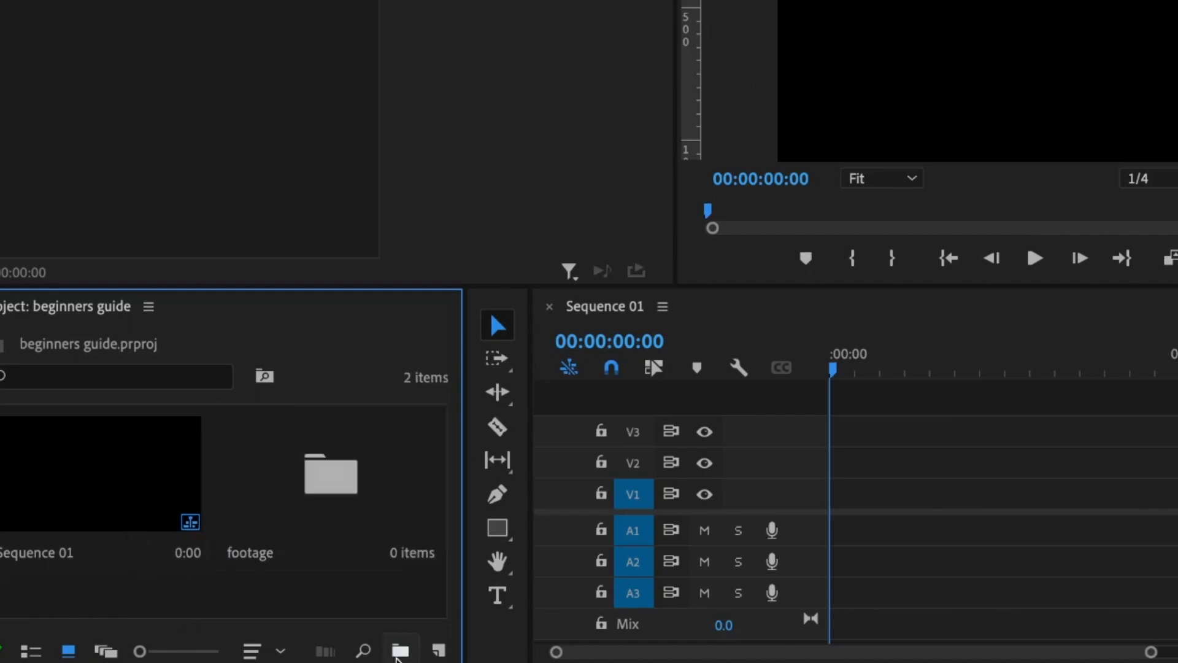
{"action": "left_click", "coordinate": [400, 650]}
{"action": "type", "text": "sound"}
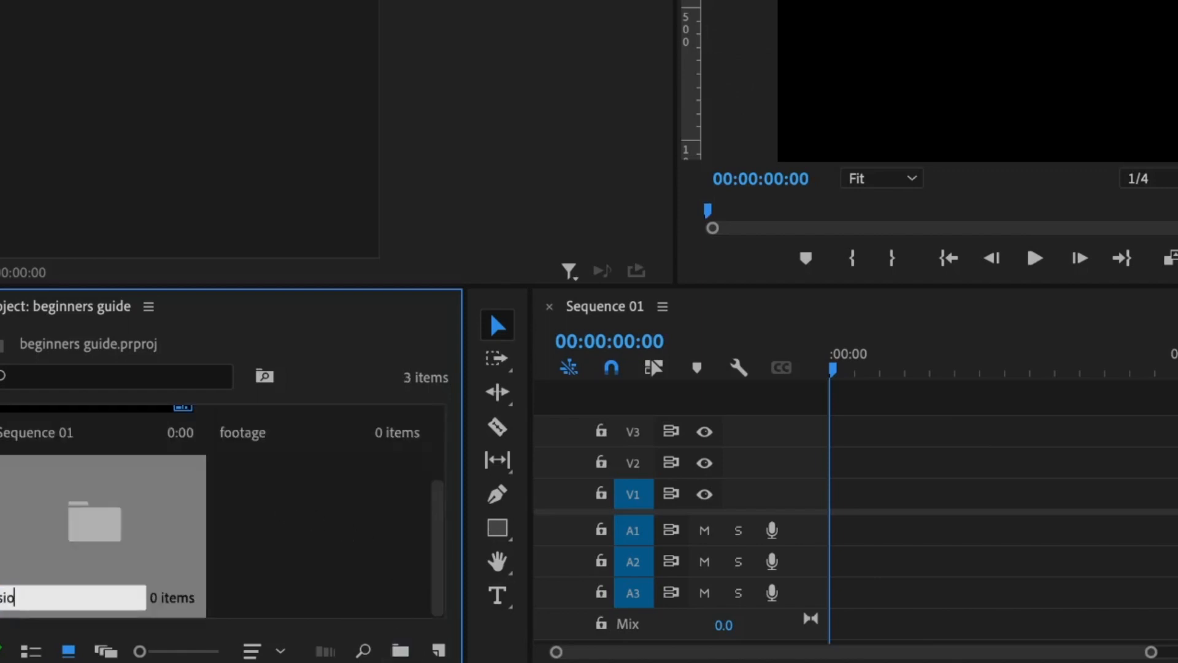
{"action": "key", "text": "Return"}
Step: Open the footage bin and bring up the media import window
{"action": "scroll", "coordinate": [273, 538], "scroll_direction": "up", "scroll_amount": 2}
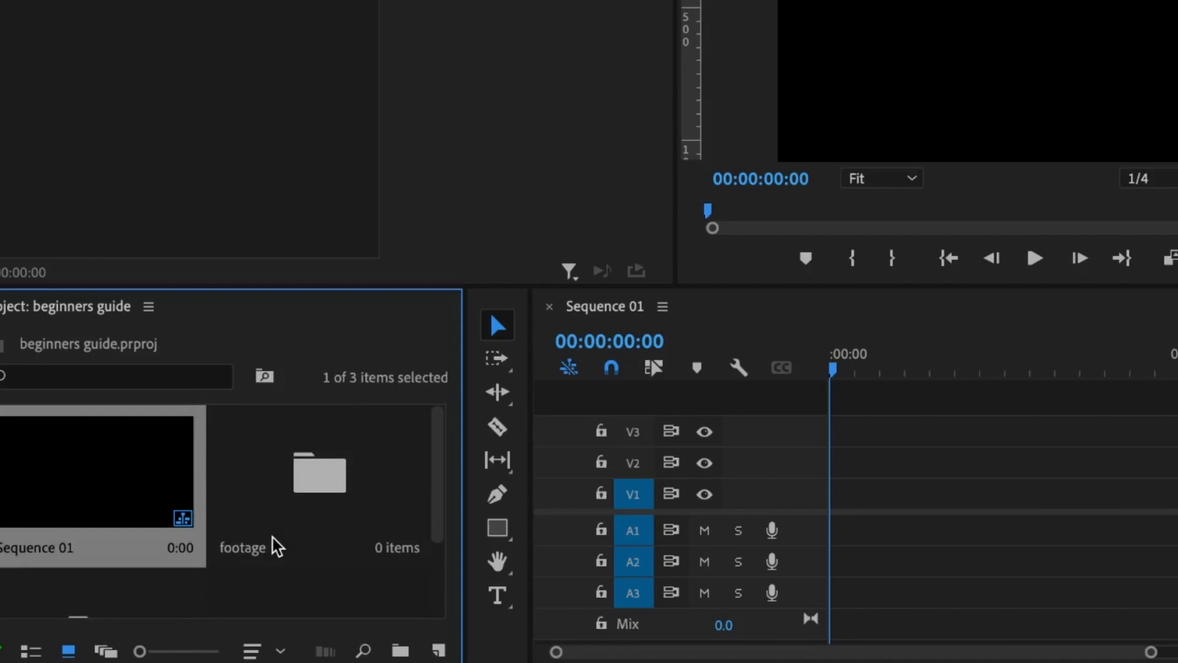
{"action": "double_click", "coordinate": [319, 474]}
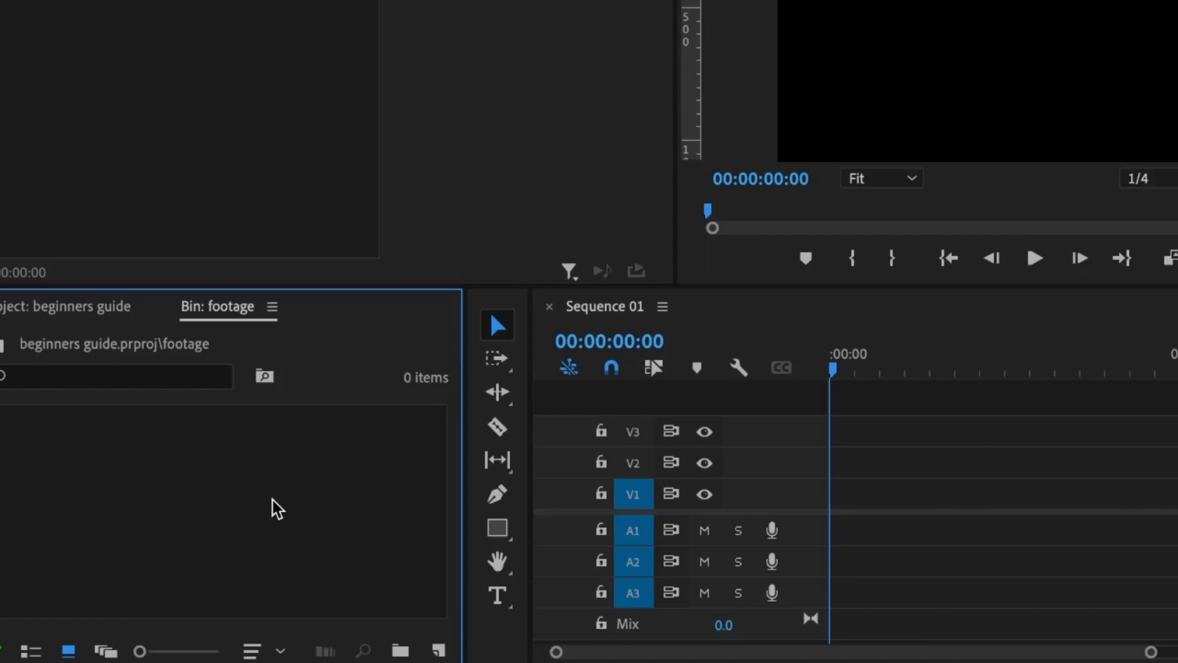
{"action": "double_click", "coordinate": [277, 508]}
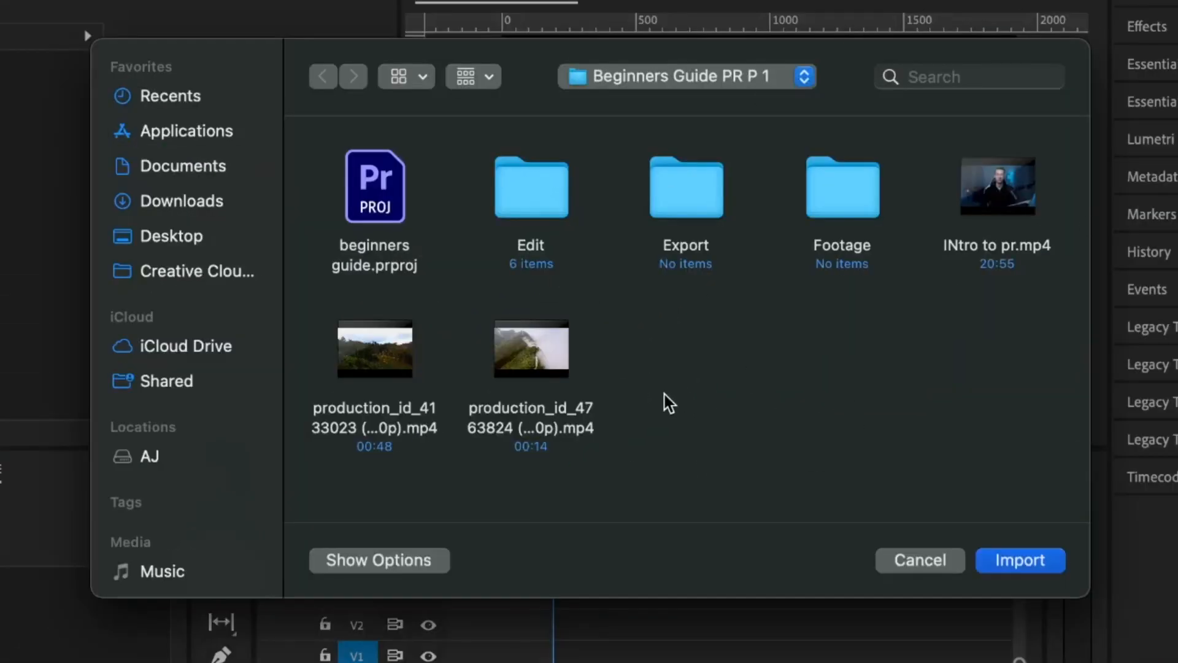
Step: Import both drone clips and place the mountain clip's 00:00:01:19–00:00:05:22 section video-only on V1
{"action": "left_click_drag", "start_coordinate": [643, 320], "coordinate": [380, 405]}
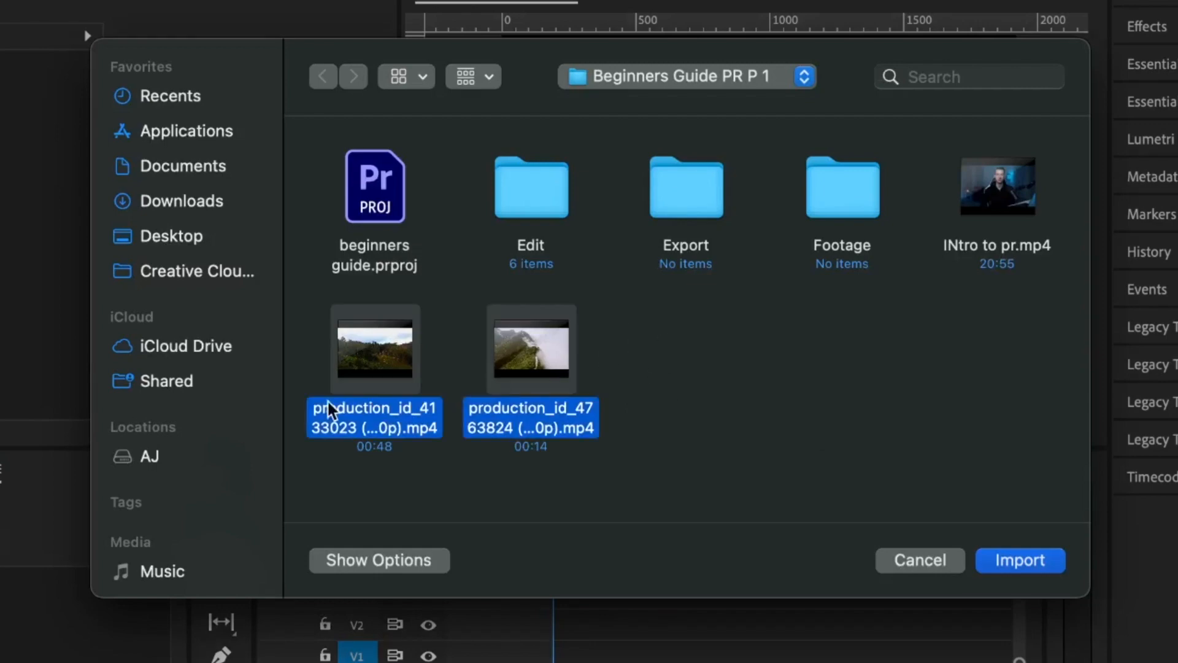
{"action": "left_click", "coordinate": [1026, 564]}
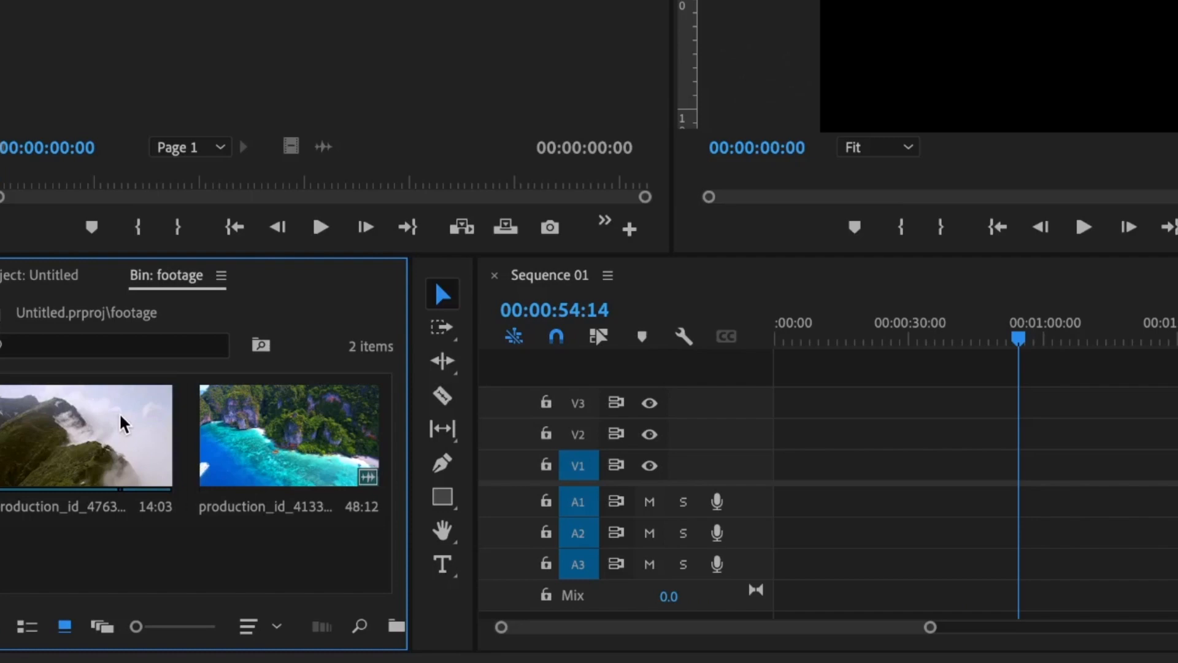
{"action": "left_click", "coordinate": [119, 413]}
{"action": "double_click", "coordinate": [118, 412]}
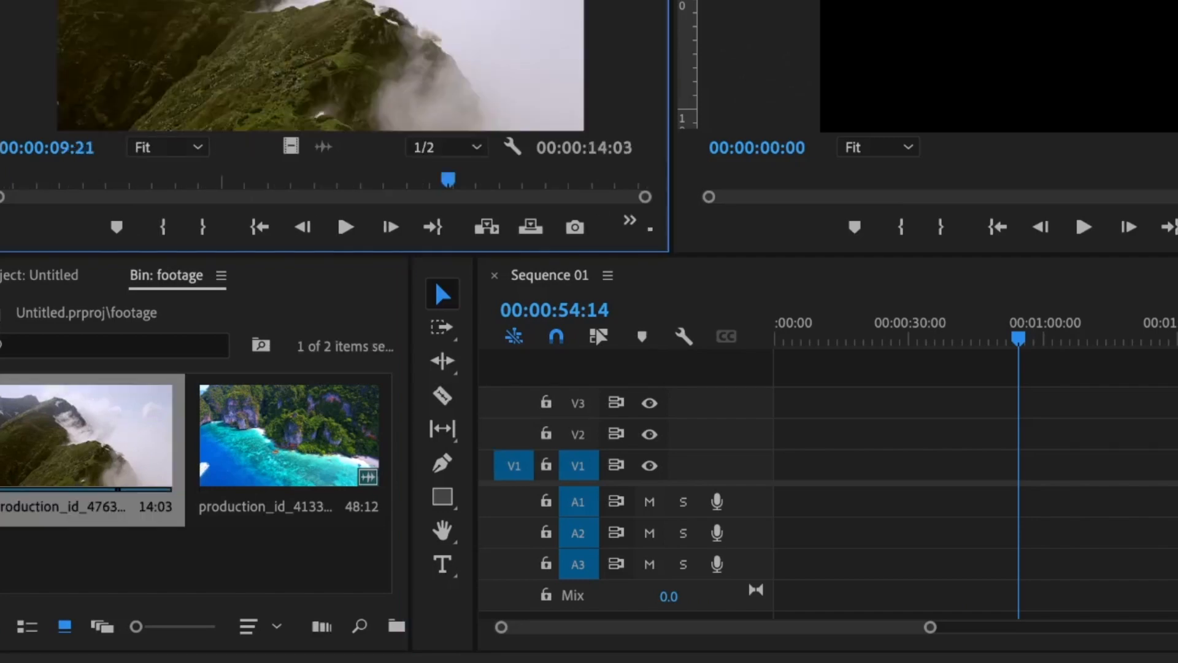
{"action": "left_click_drag", "start_coordinate": [448, 179], "coordinate": [28, 180]}
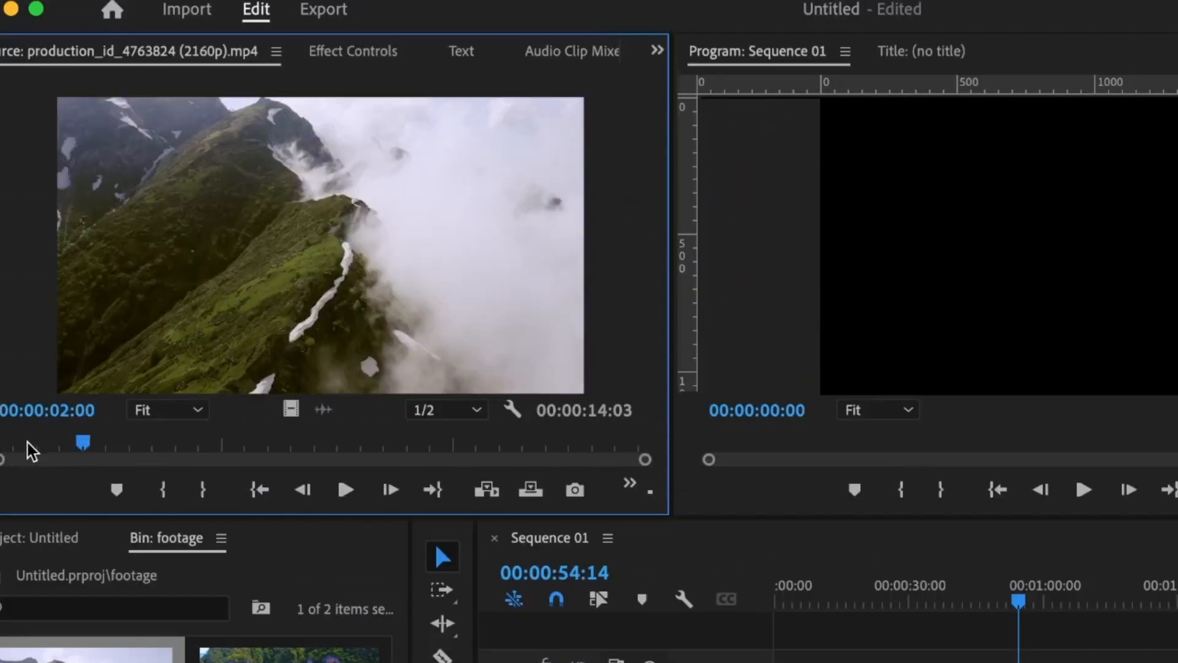
{"action": "left_click_drag", "start_coordinate": [28, 442], "coordinate": [265, 444]}
{"action": "key", "text": "i"}
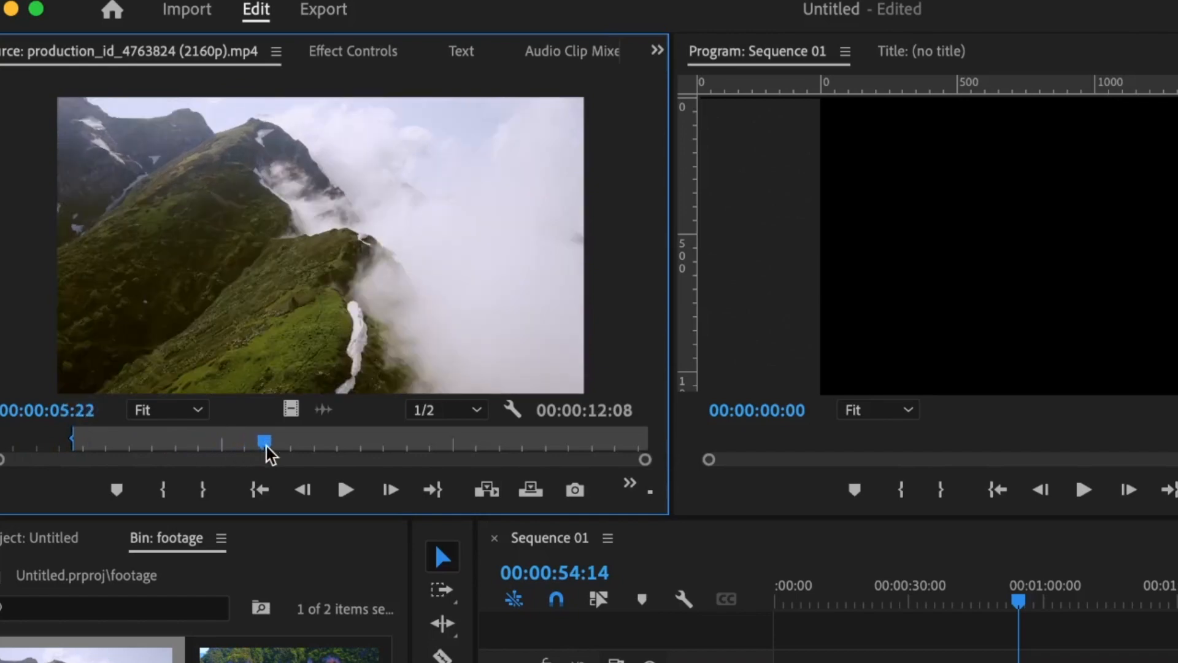
{"action": "key", "text": "o"}
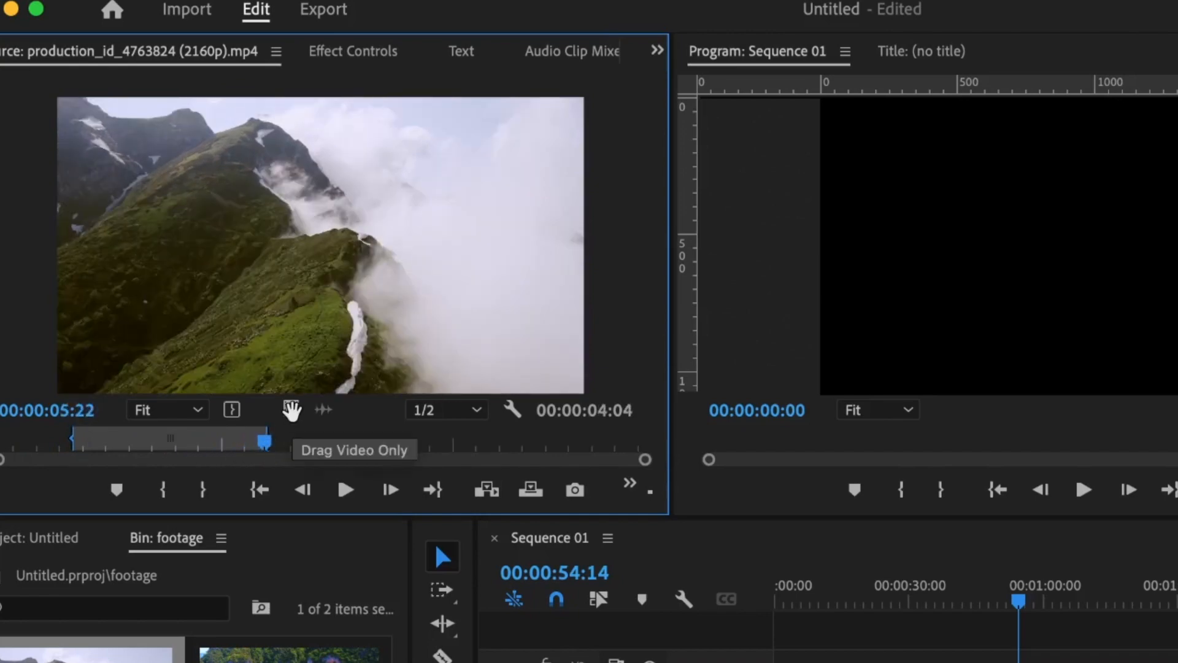
{"action": "left_click_drag", "start_coordinate": [292, 410], "coordinate": [804, 662]}
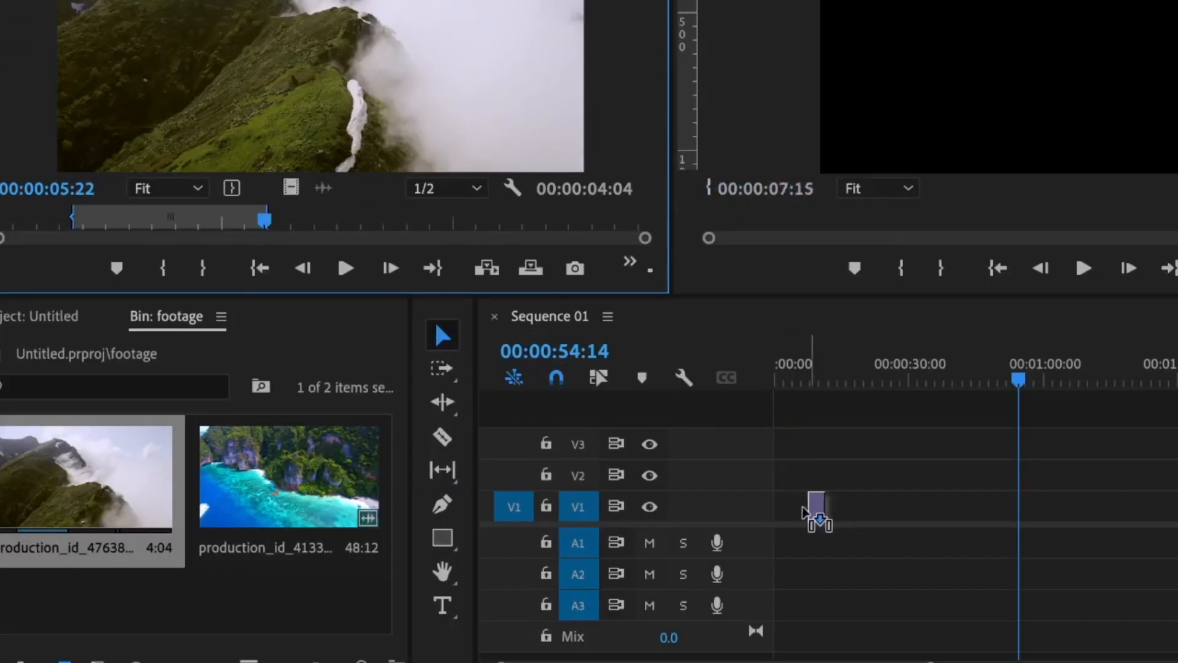
{"action": "left_click_drag", "start_coordinate": [804, 511], "coordinate": [786, 507]}
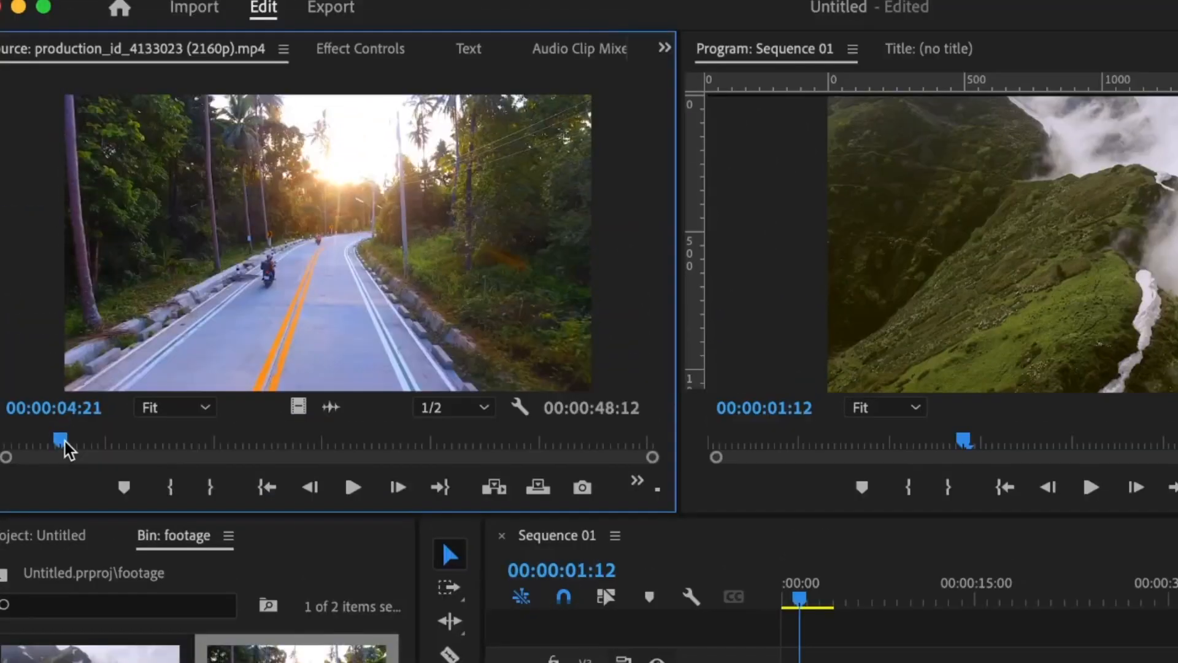
Step: Mark a section of production_id_4133023 ending at 00:00:19:15 and add its video to V1
{"action": "key", "text": "i"}
{"action": "left_click", "coordinate": [262, 442]}
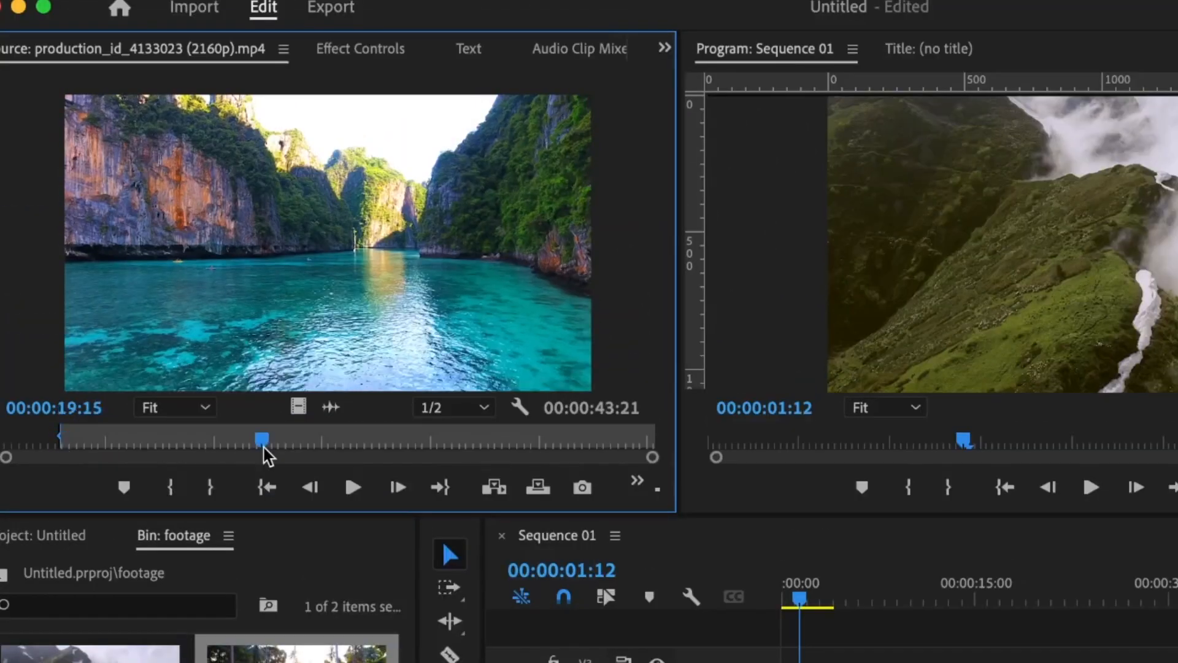
{"action": "key", "text": "o"}
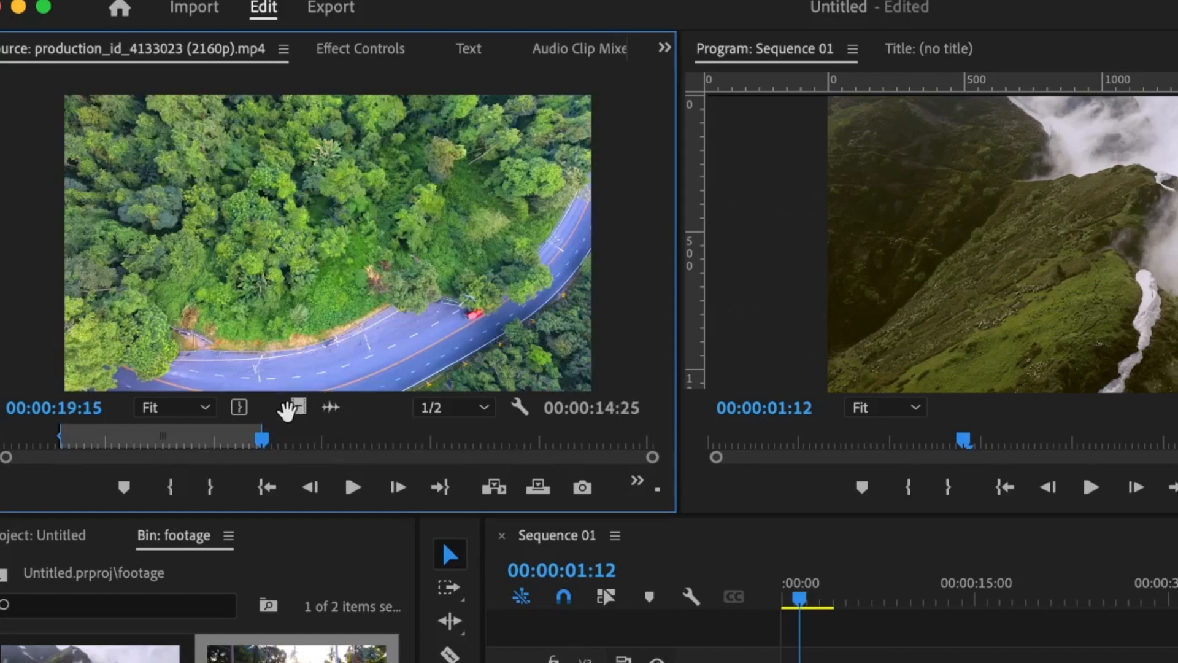
{"action": "left_click_drag", "start_coordinate": [297, 410], "coordinate": [856, 662]}
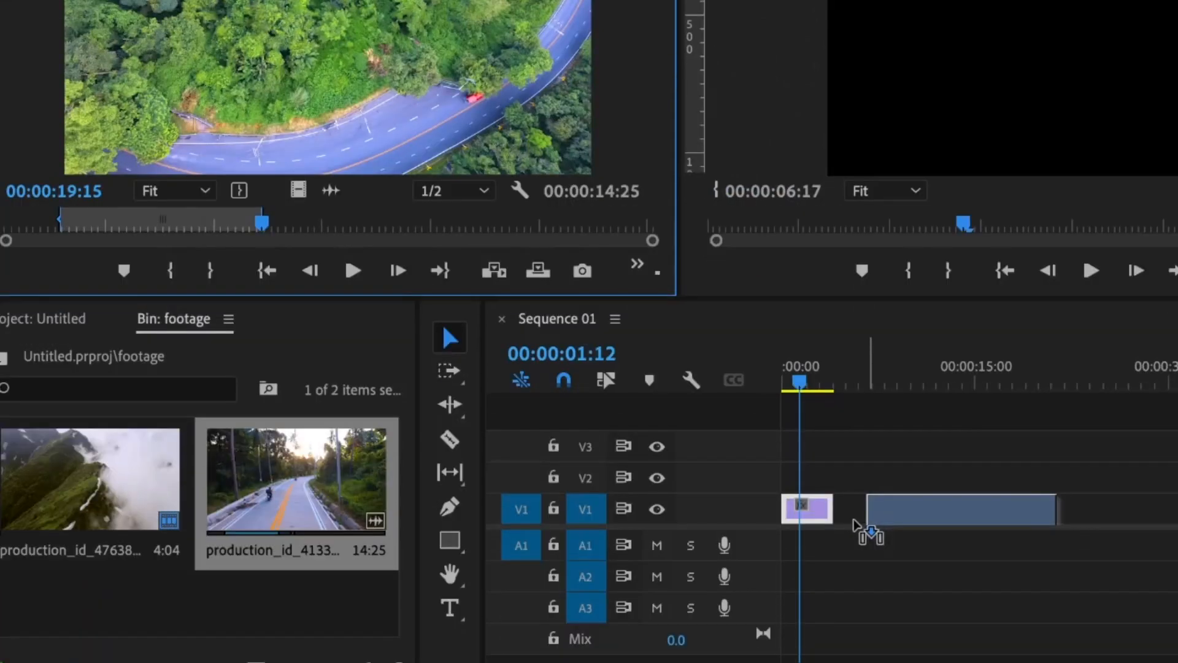
{"action": "left_click_drag", "start_coordinate": [856, 525], "coordinate": [849, 518]}
{"action": "left_click", "coordinate": [249, 592]}
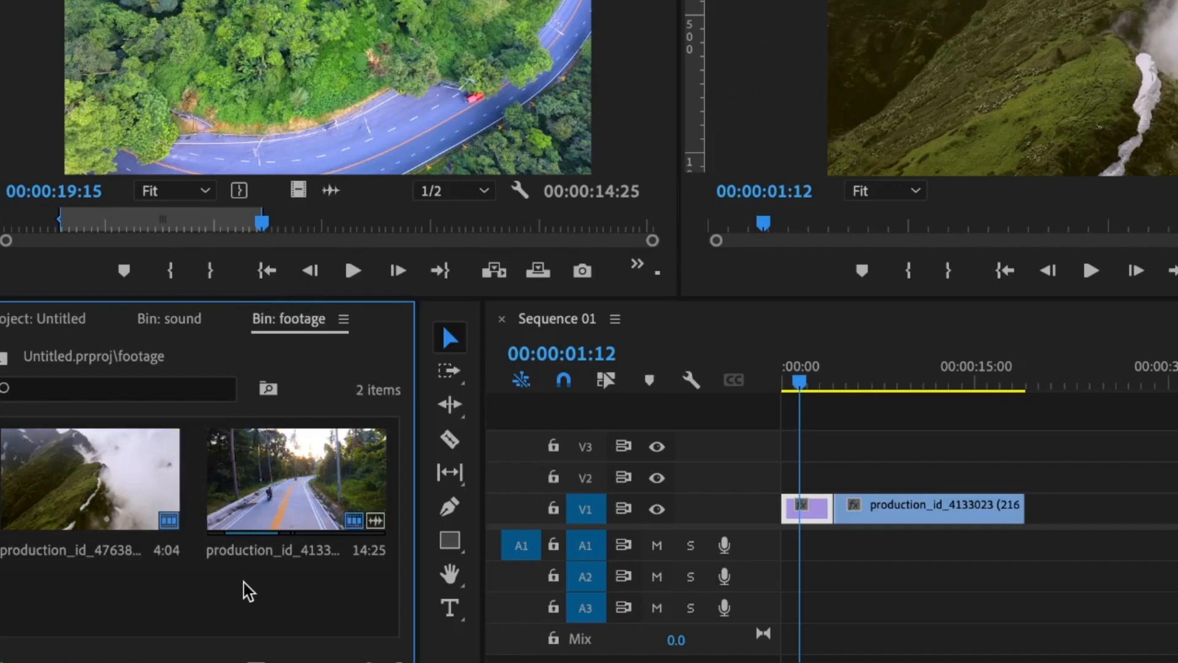
Step: Import cinematic-time-lapse-115672.mp3 into the sound bin and place it on A1
{"action": "left_click", "coordinate": [163, 322]}
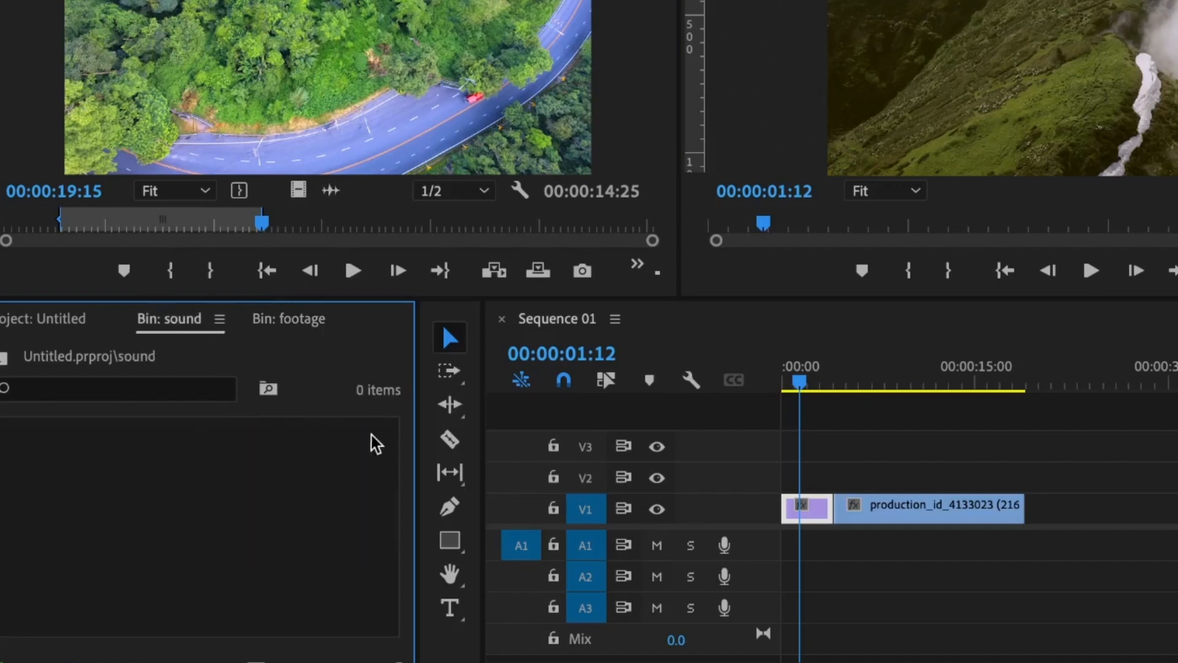
{"action": "double_click", "coordinate": [172, 500]}
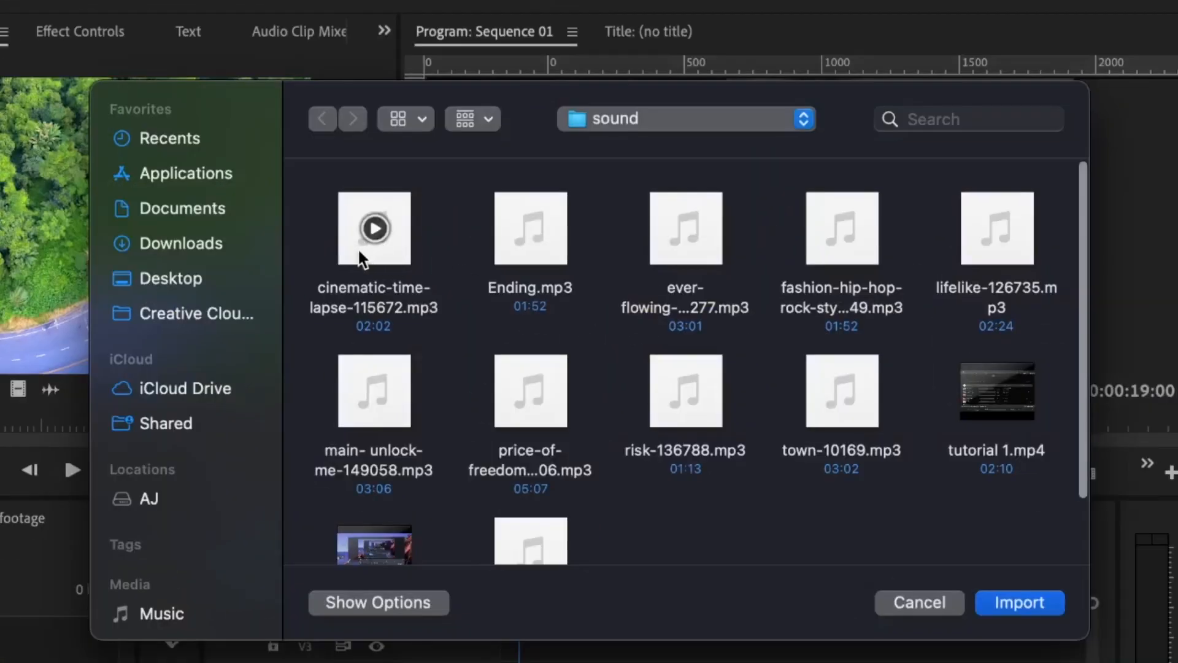
{"action": "double_click", "coordinate": [361, 253]}
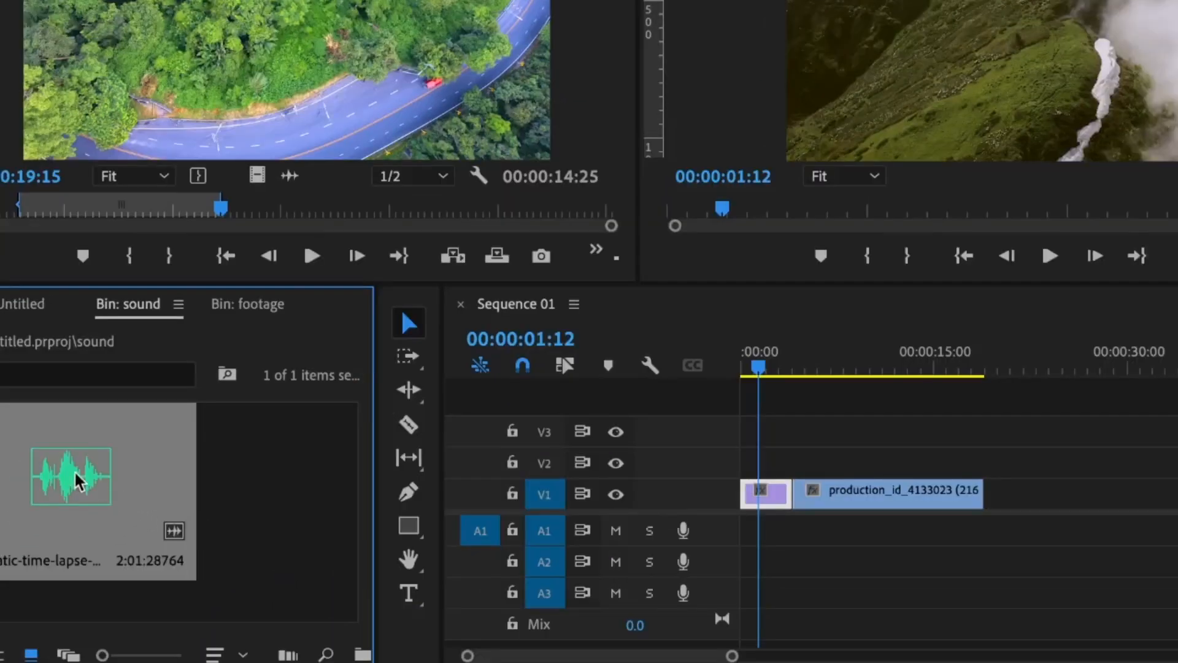
{"action": "mouse_move", "coordinate": [76, 478]}
{"action": "left_mouse_down"}
{"action": "mouse_move", "coordinate": [729, 560]}
{"action": "mouse_move", "coordinate": [719, 526]}
{"action": "left_mouse_up"}
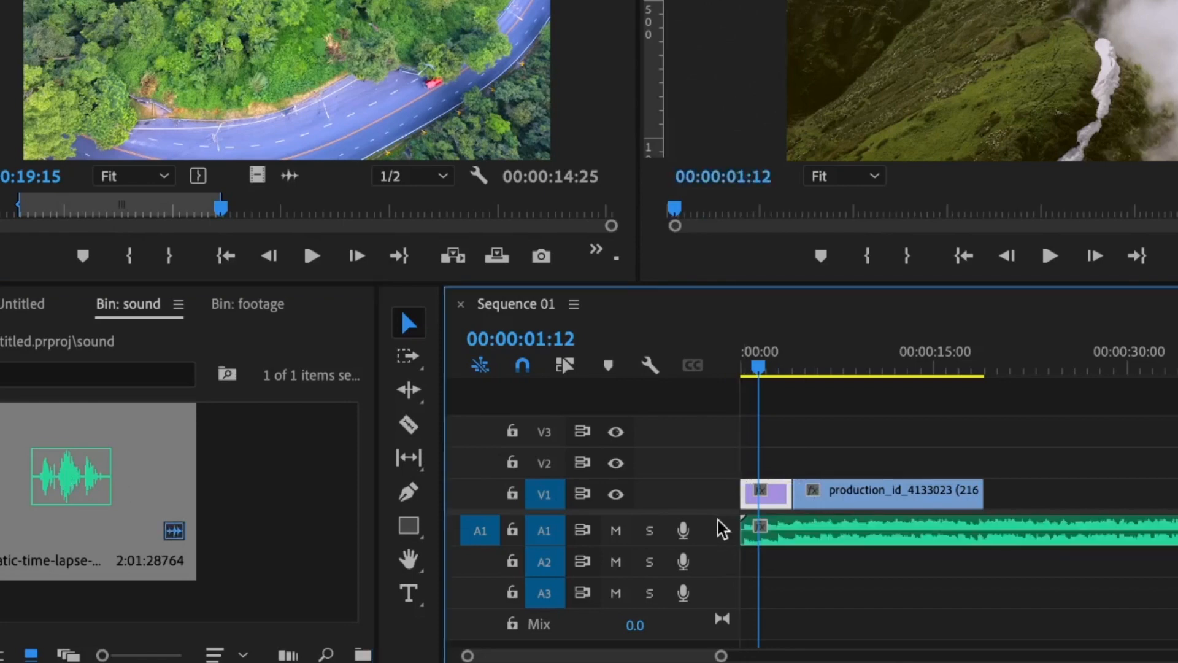
Step: Turn off the Level stopwatch and set the music volume to -20 dB
{"action": "left_click", "coordinate": [820, 532]}
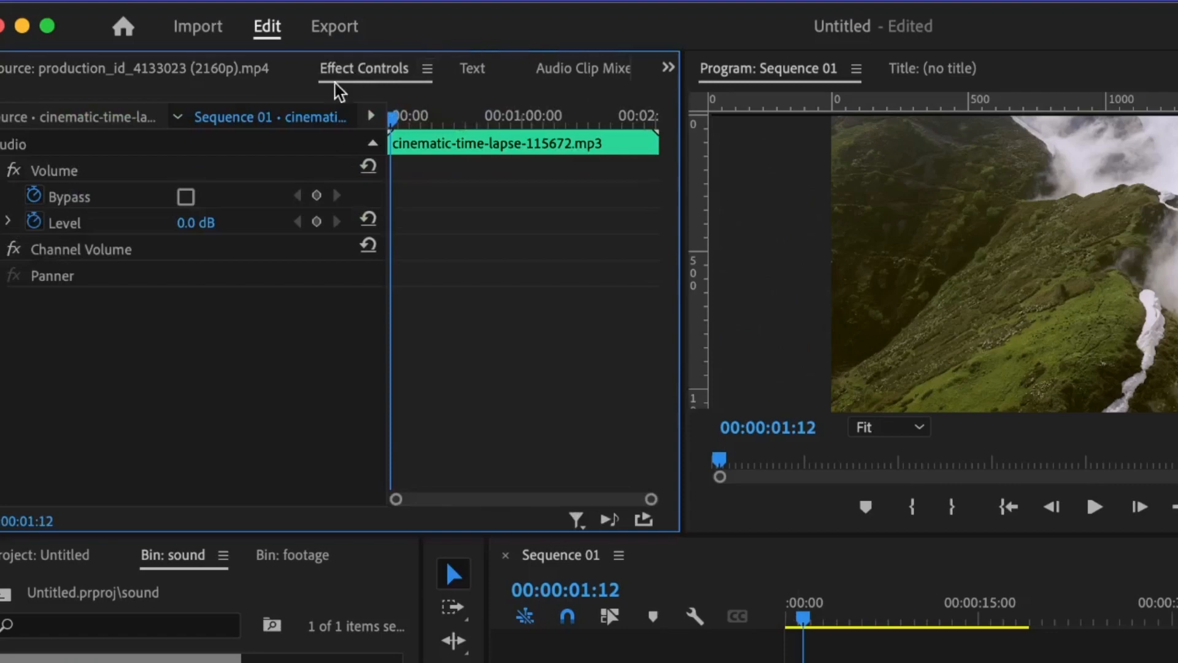
{"action": "left_click", "coordinate": [34, 222]}
{"action": "left_click", "coordinate": [214, 220]}
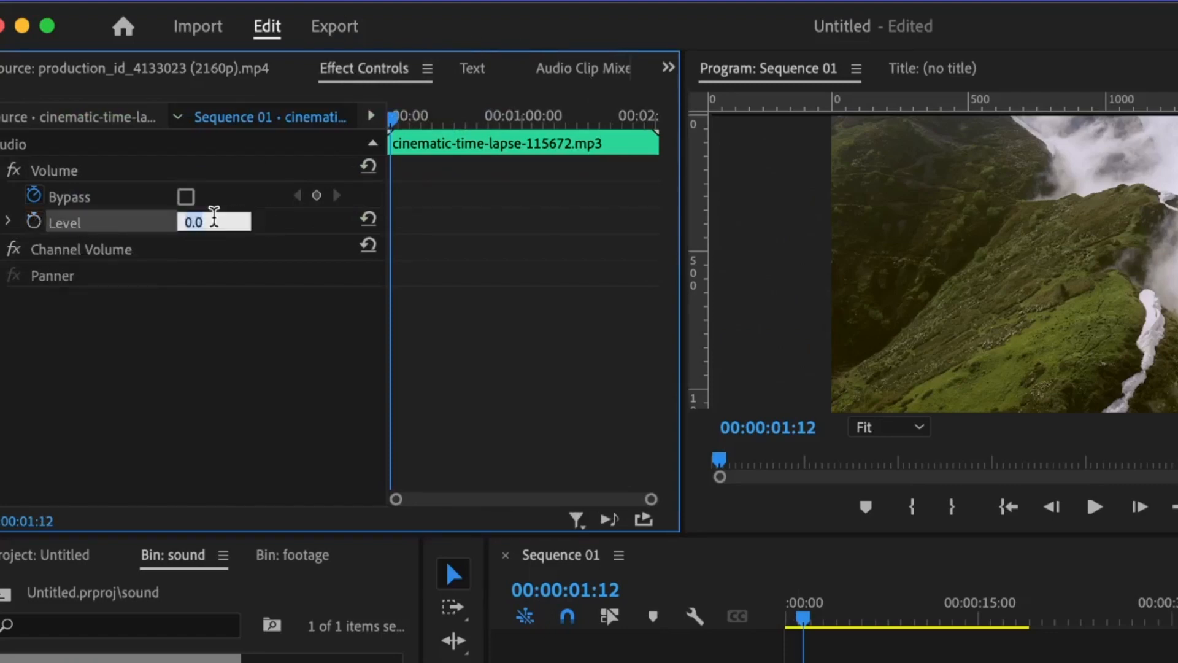
{"action": "type", "text": "-20"}
{"action": "key", "text": "Return"}
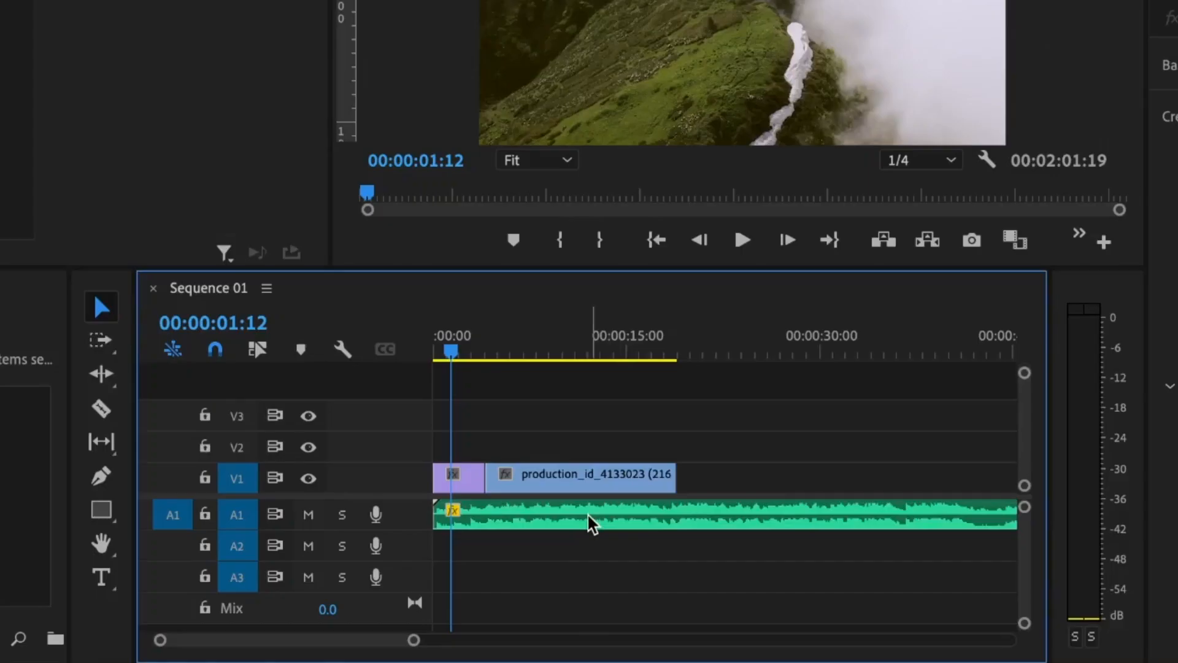
Step: Scale the first V1 clip down to 58 in its Motion settings
{"action": "left_click", "coordinate": [588, 516]}
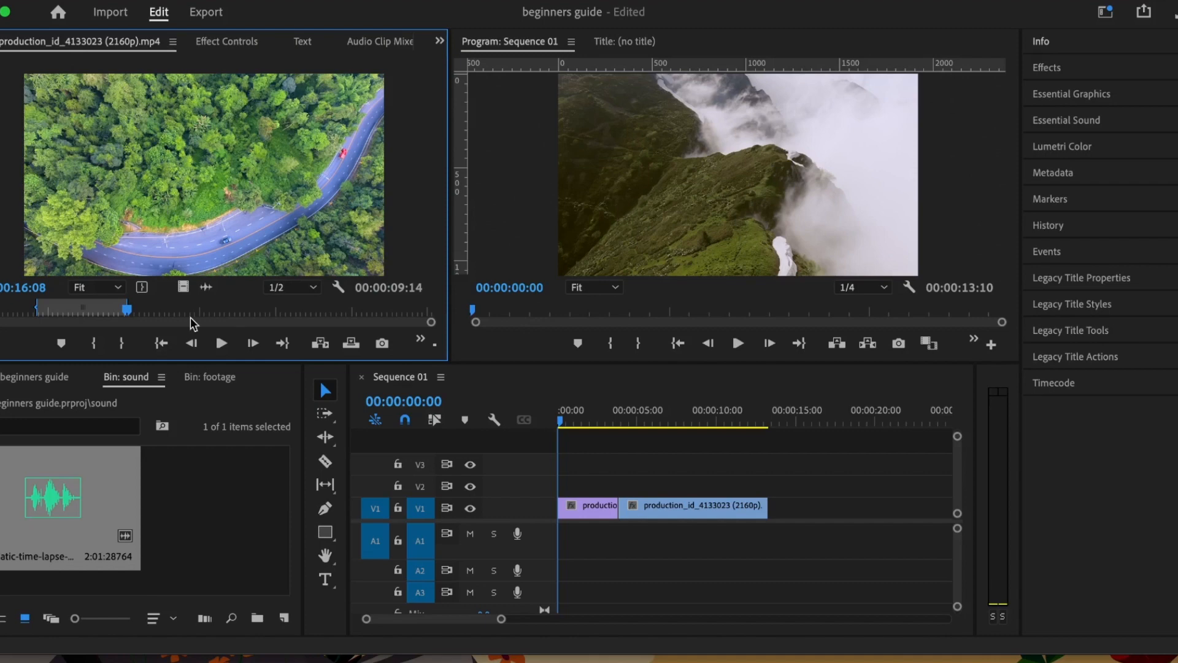
{"action": "left_click", "coordinate": [213, 44]}
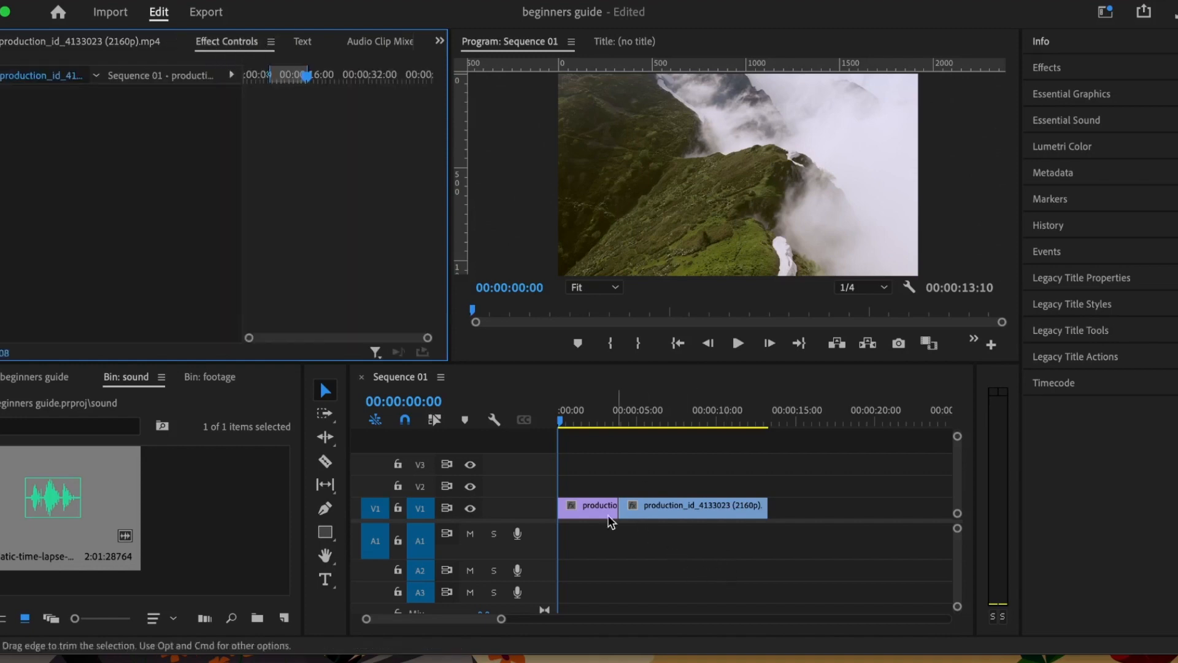
{"action": "left_click", "coordinate": [589, 514]}
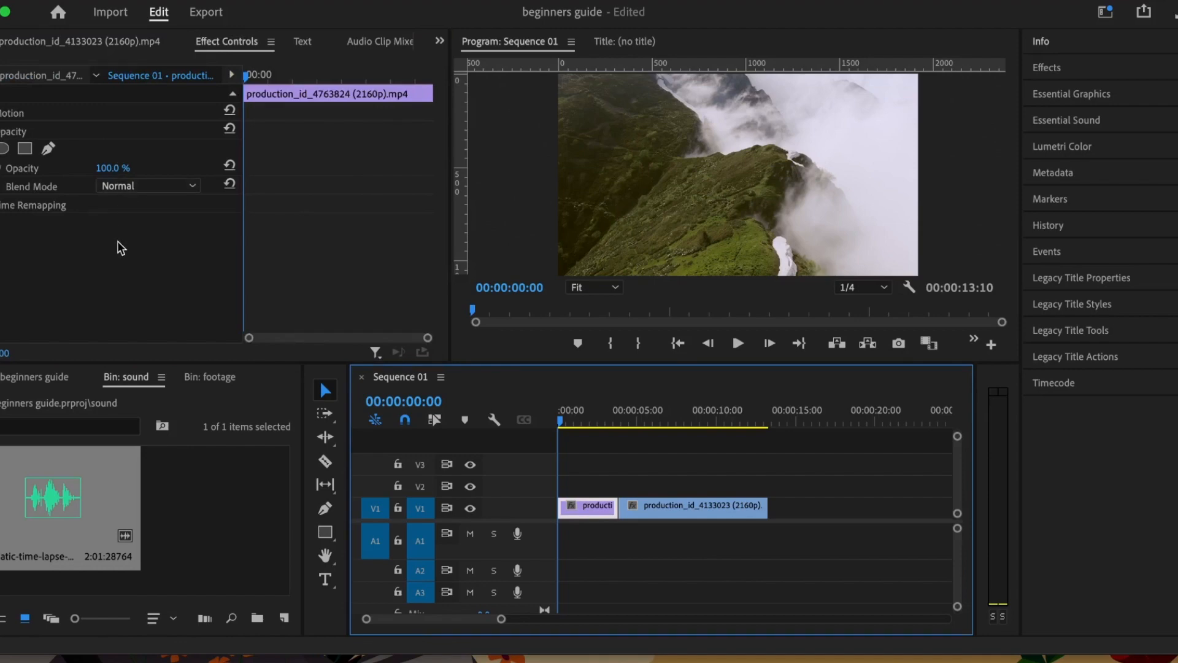
{"action": "left_click", "coordinate": [1, 113]}
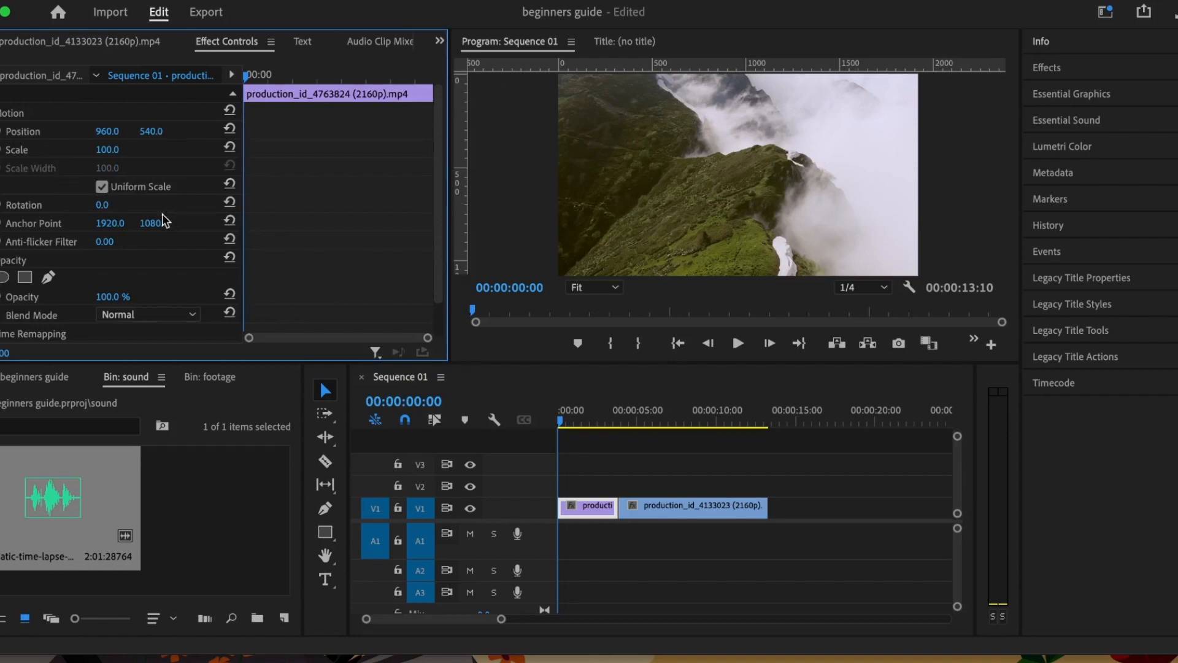
{"action": "left_click_drag", "start_coordinate": [106, 150], "coordinate": [152, 134]}
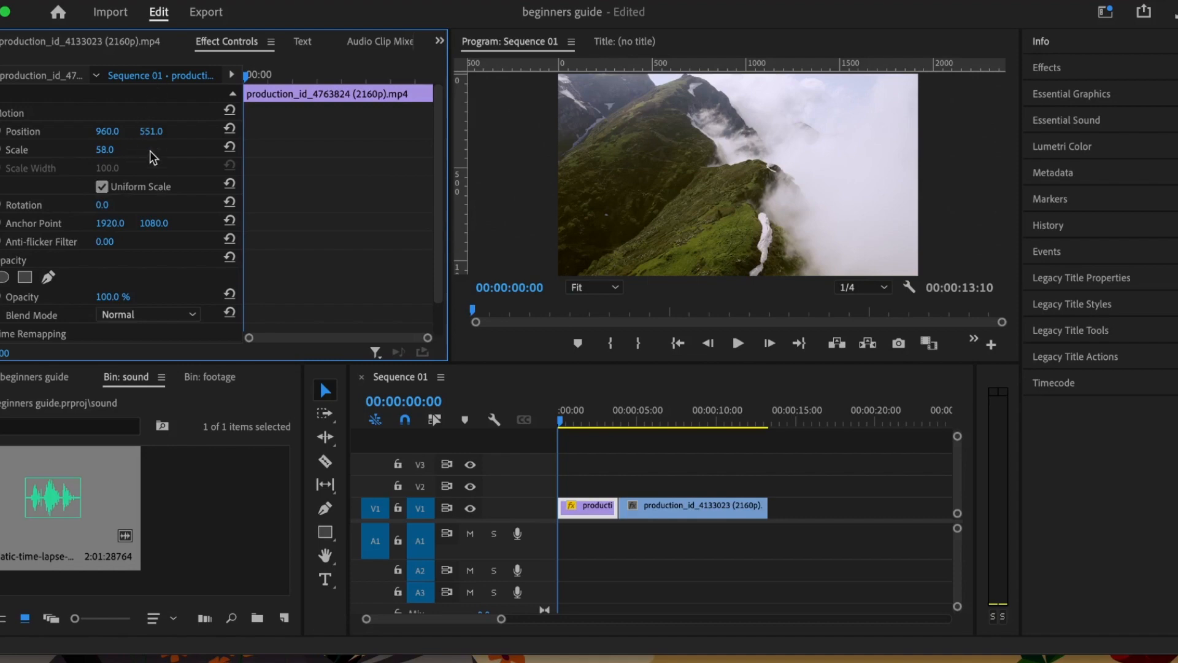
Step: Open the Text panel and play back the sequence
{"action": "left_click", "coordinate": [310, 41]}
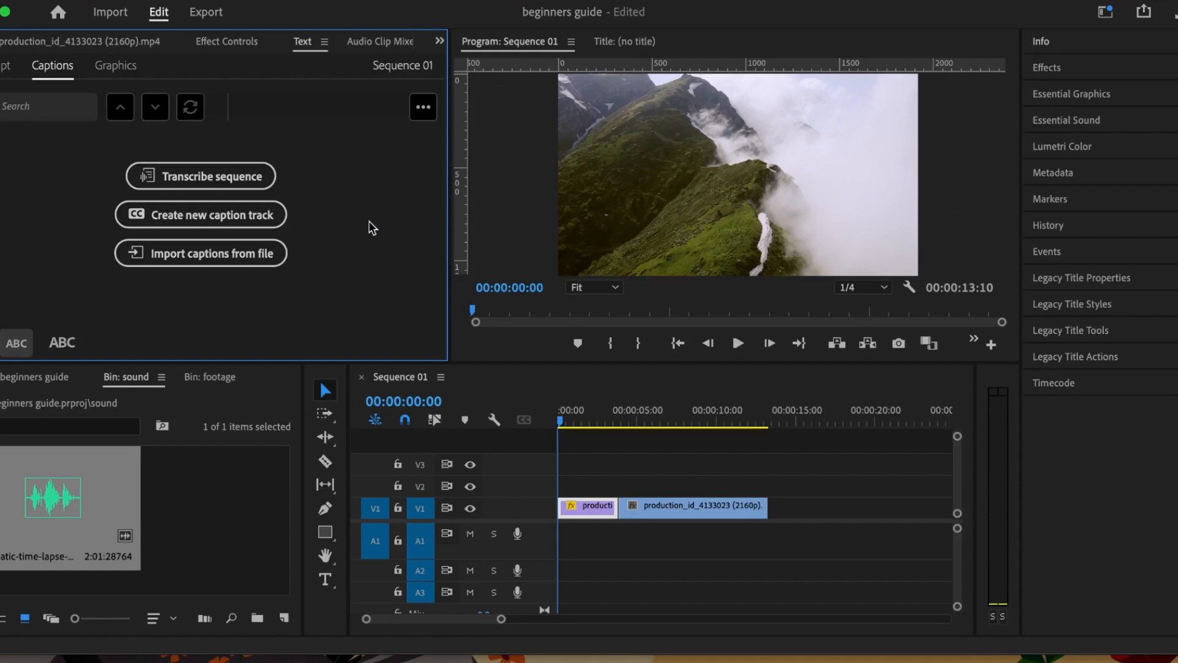
{"action": "left_click", "coordinate": [627, 239]}
{"action": "key", "text": "space"}
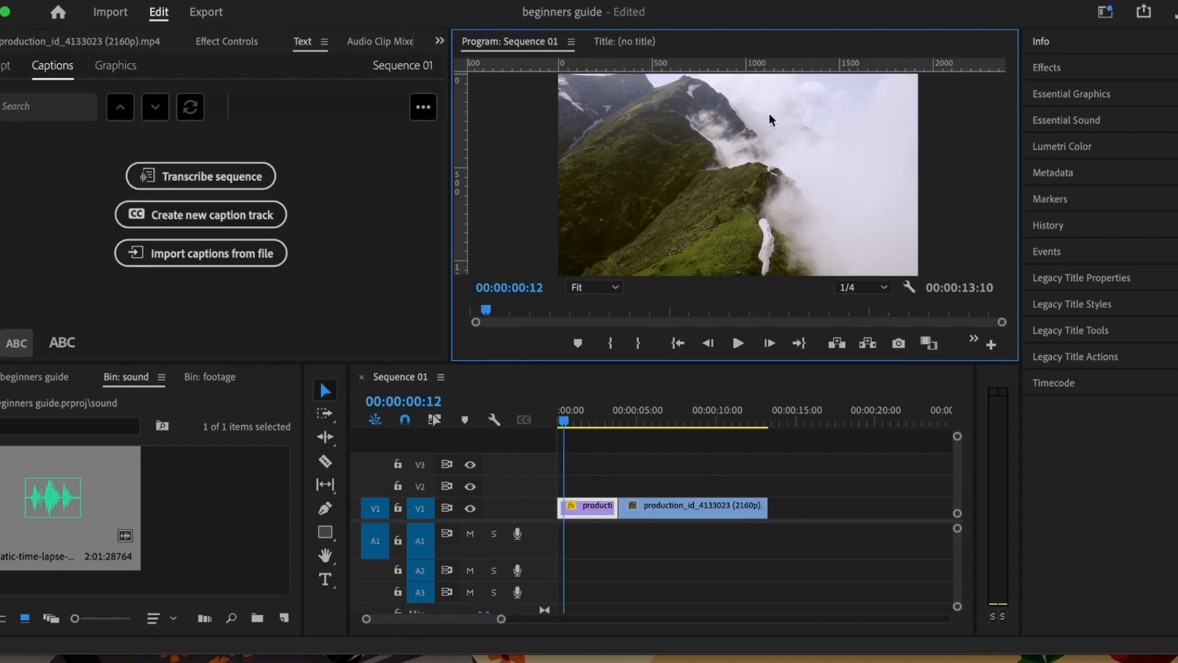
{"action": "left_click", "coordinate": [595, 287]}
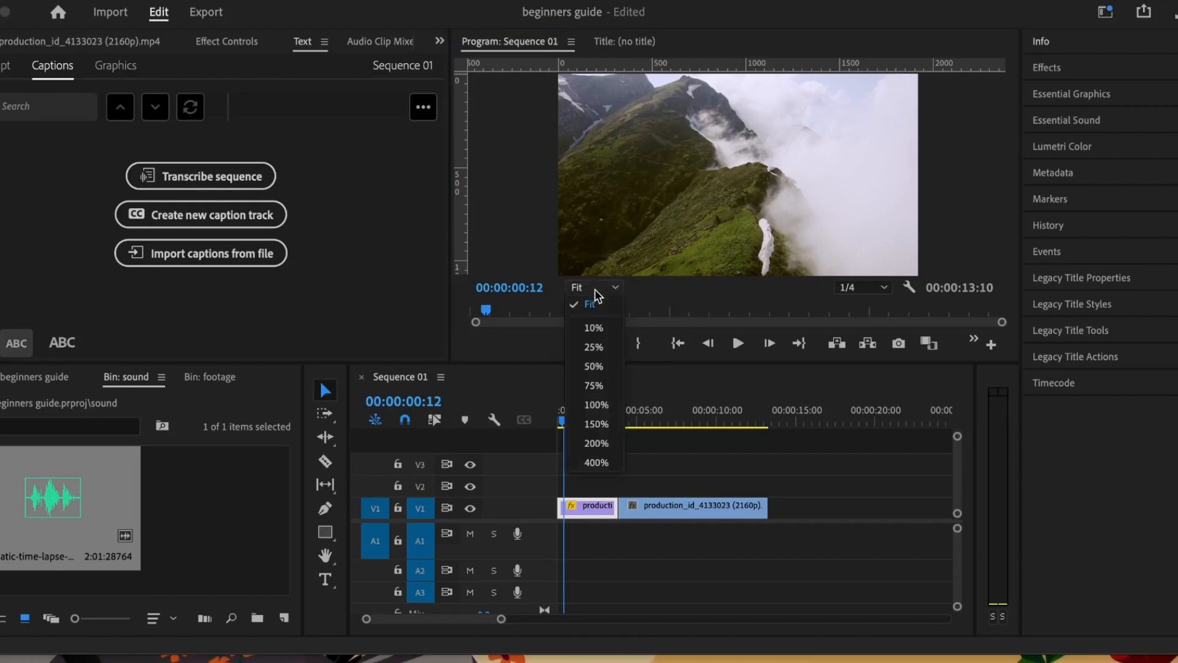
{"action": "left_click", "coordinate": [596, 442]}
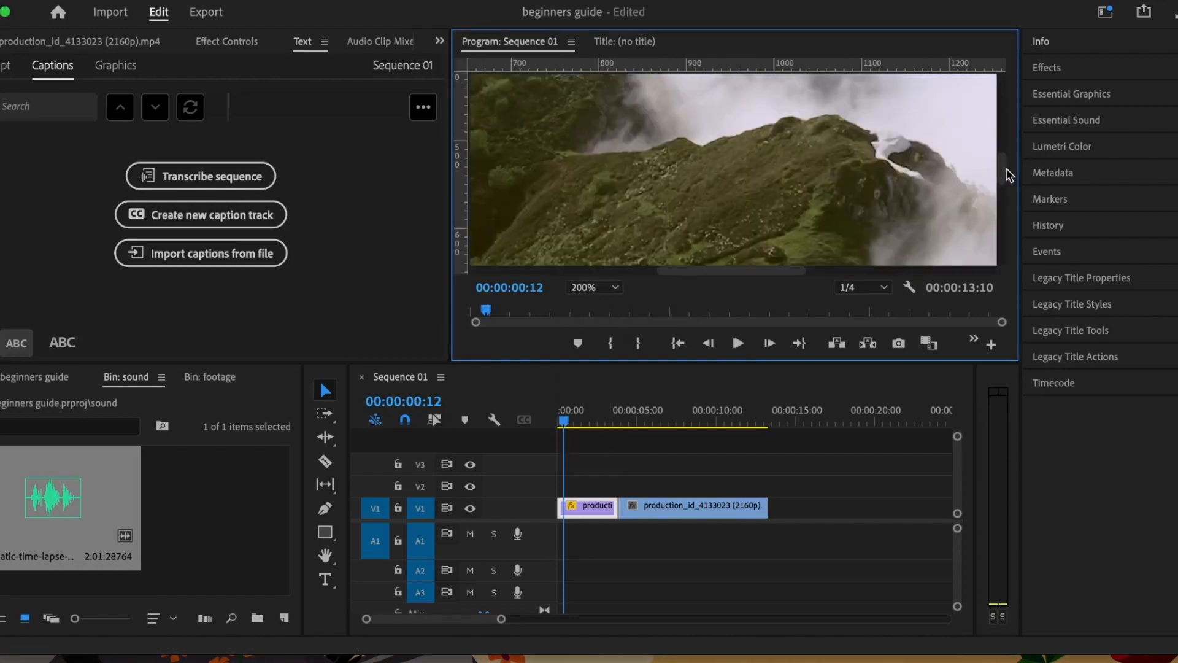
{"action": "mouse_move", "coordinate": [1007, 170]}
{"action": "left_mouse_down"}
{"action": "mouse_move", "coordinate": [1001, 114]}
{"action": "mouse_move", "coordinate": [1002, 151]}
{"action": "left_mouse_up"}
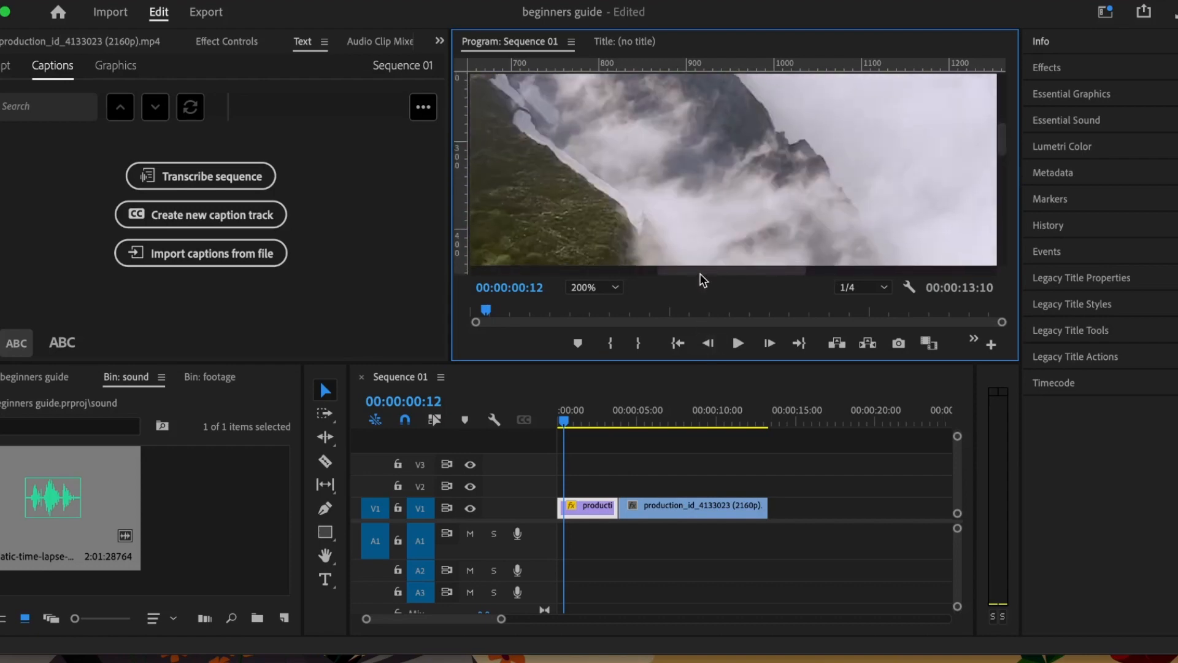
{"action": "left_click_drag", "start_coordinate": [700, 273], "coordinate": [639, 276]}
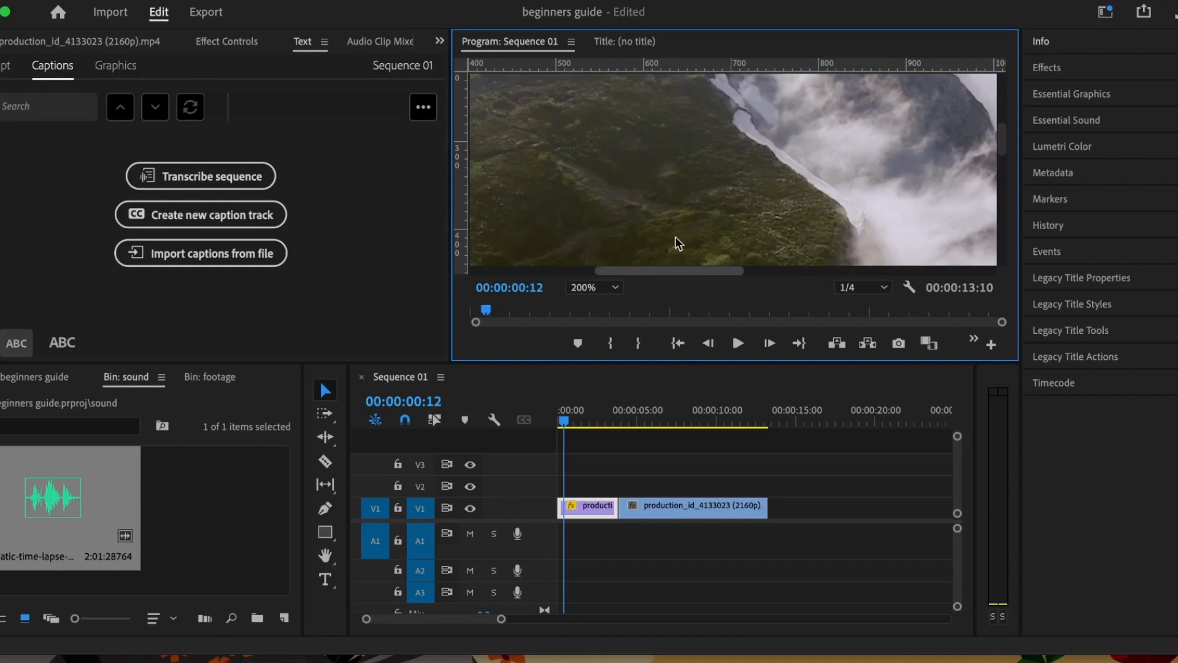
{"action": "left_click", "coordinate": [587, 288]}
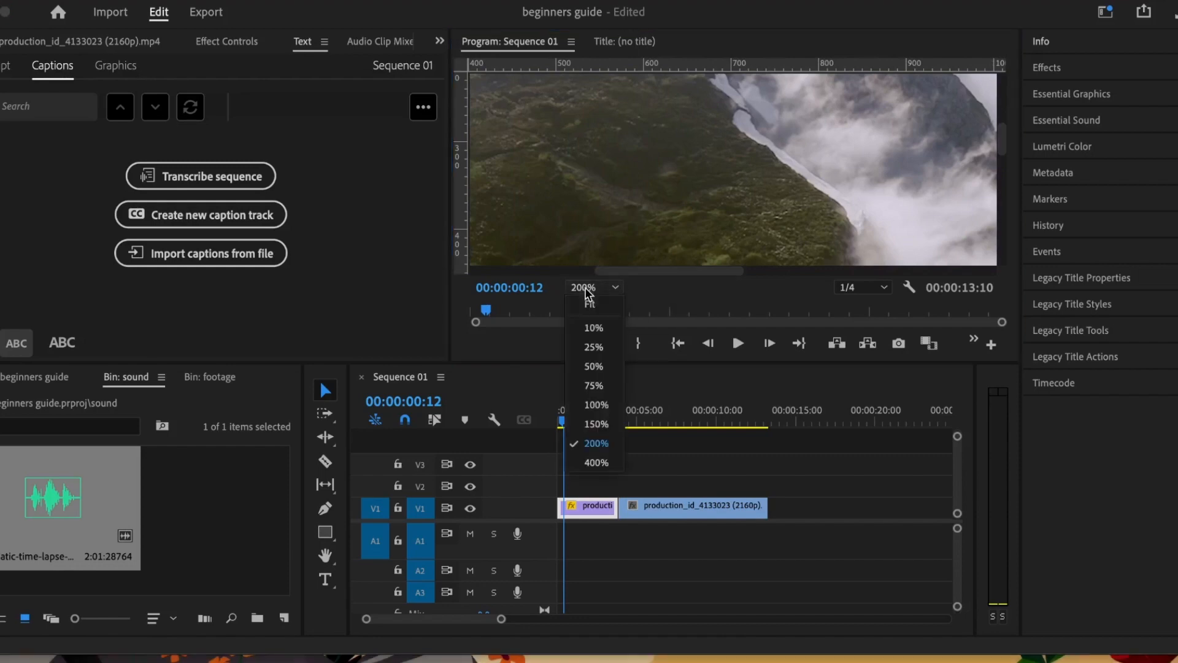
{"action": "left_click", "coordinate": [589, 304]}
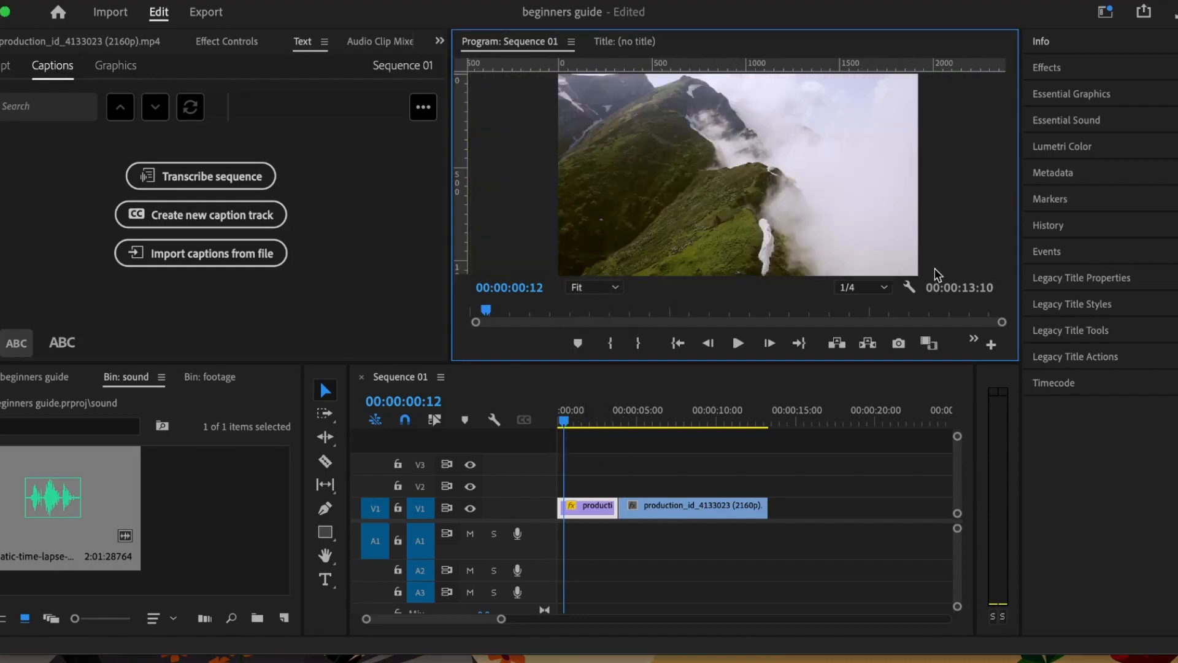
{"action": "left_click", "coordinate": [870, 296]}
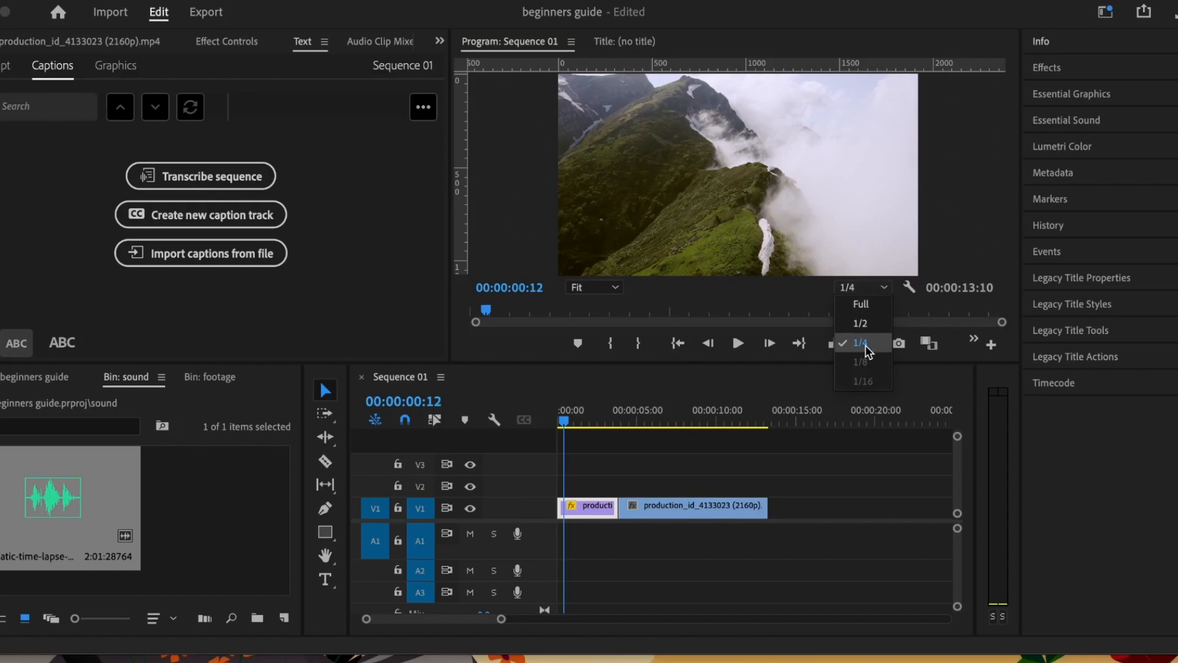
{"action": "left_click", "coordinate": [865, 306]}
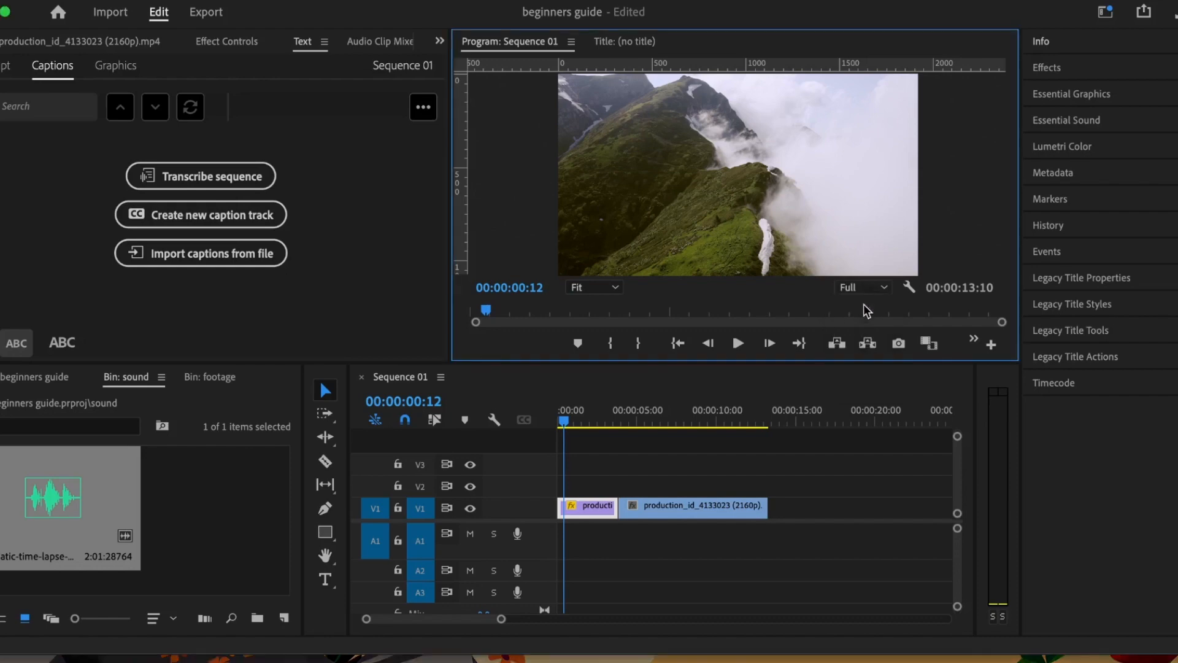
{"action": "left_click", "coordinate": [858, 288]}
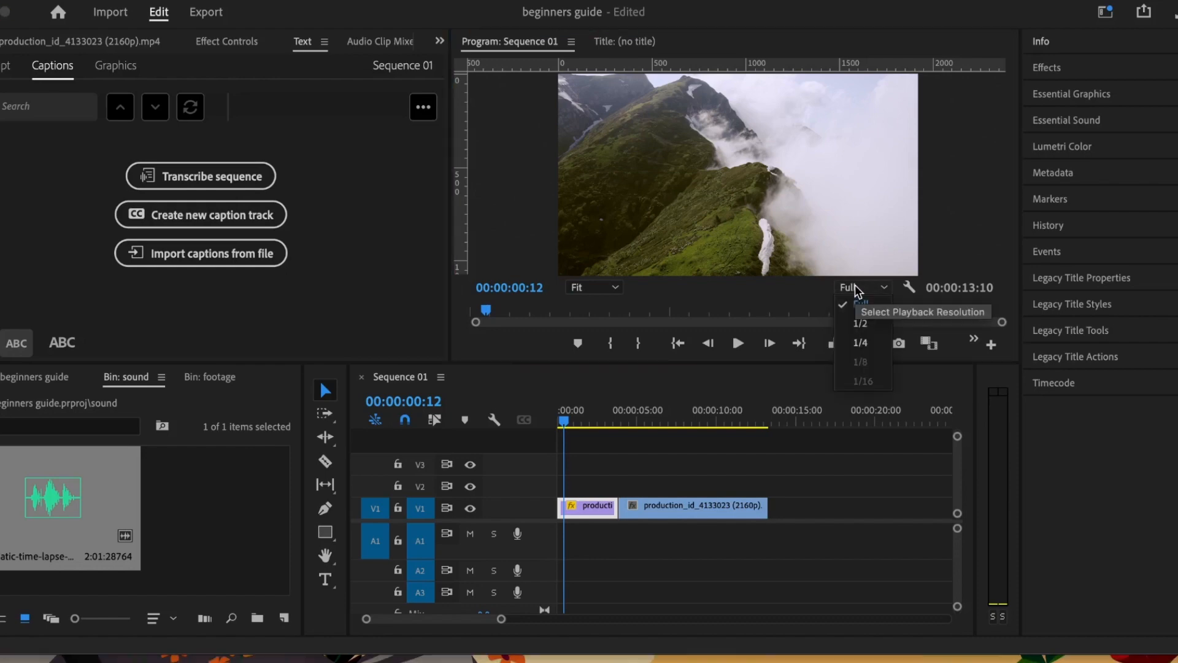
{"action": "left_click", "coordinate": [861, 323]}
{"action": "left_click", "coordinate": [859, 288]}
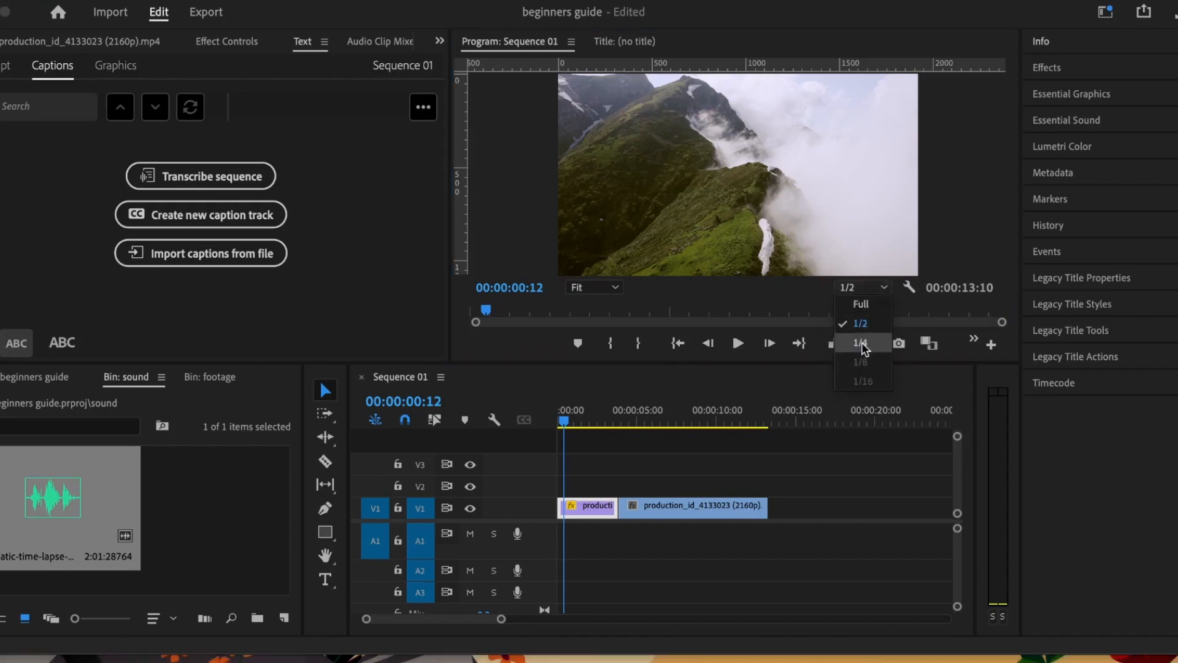
{"action": "left_click", "coordinate": [864, 340]}
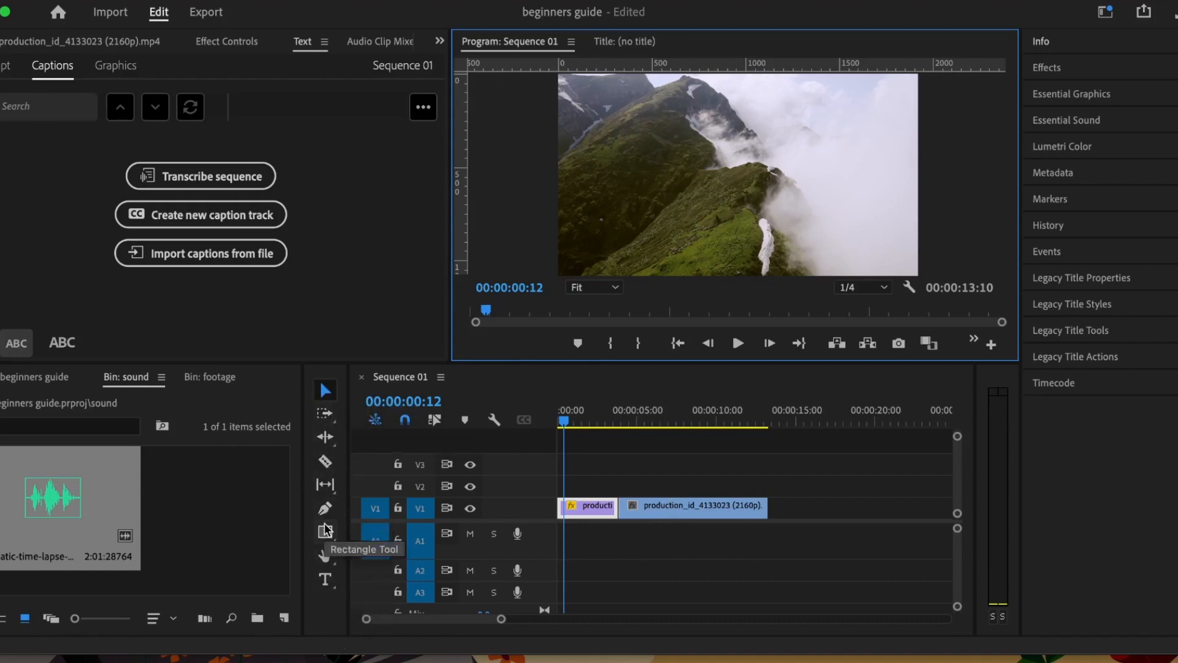
Step: Select the second drone clip on V1 and check the Keyboard Shortcuts reference
{"action": "key", "text": "shift+1"}
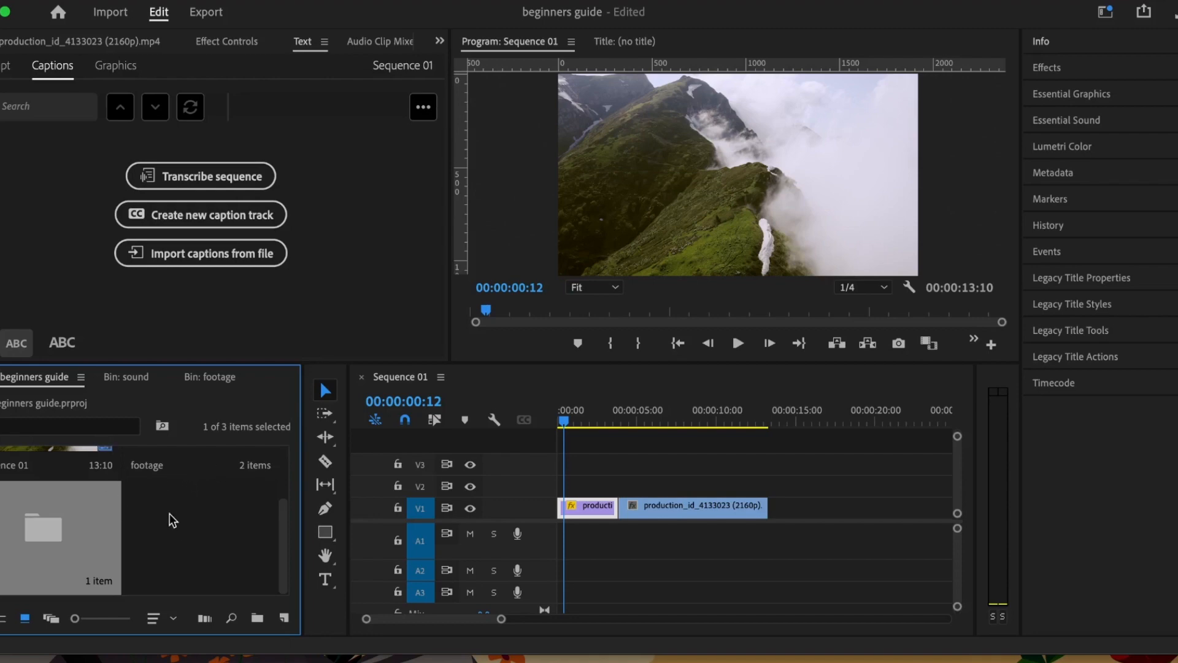
{"action": "scroll", "coordinate": [171, 519], "scroll_direction": "up", "scroll_amount": 2}
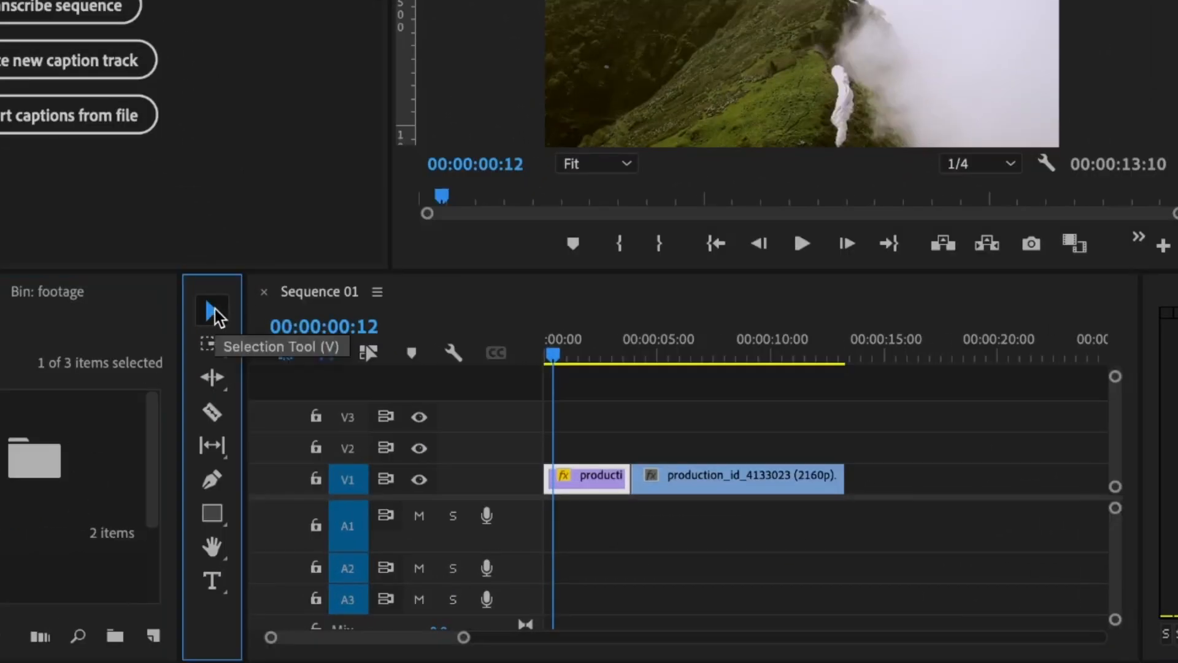
{"action": "left_click", "coordinate": [700, 481]}
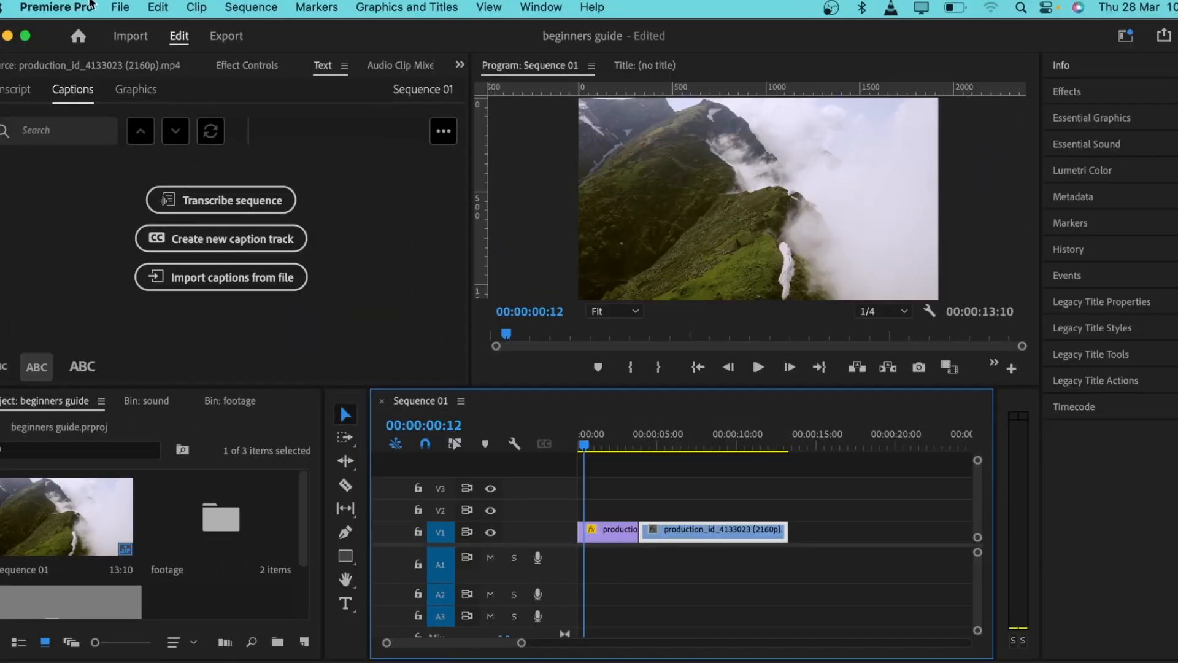
{"action": "left_click", "coordinate": [39, 3]}
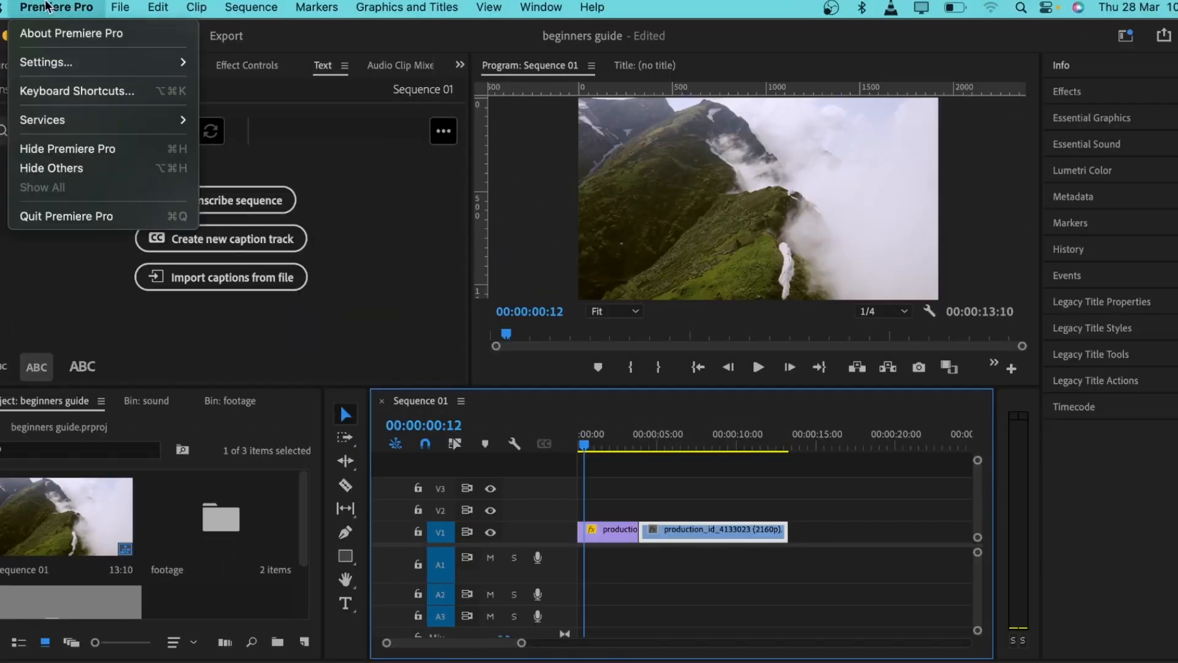
{"action": "left_click", "coordinate": [68, 92]}
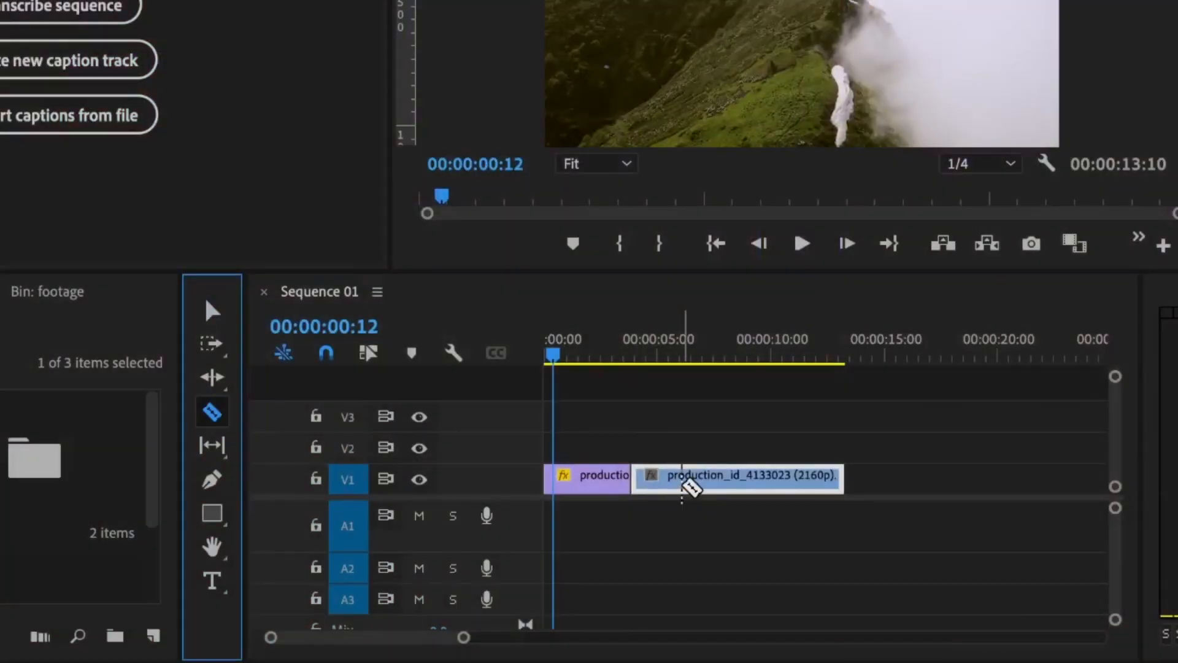
Step: Razor the second clip near 10 seconds, then undo to restore one clip
{"action": "left_click", "coordinate": [764, 482]}
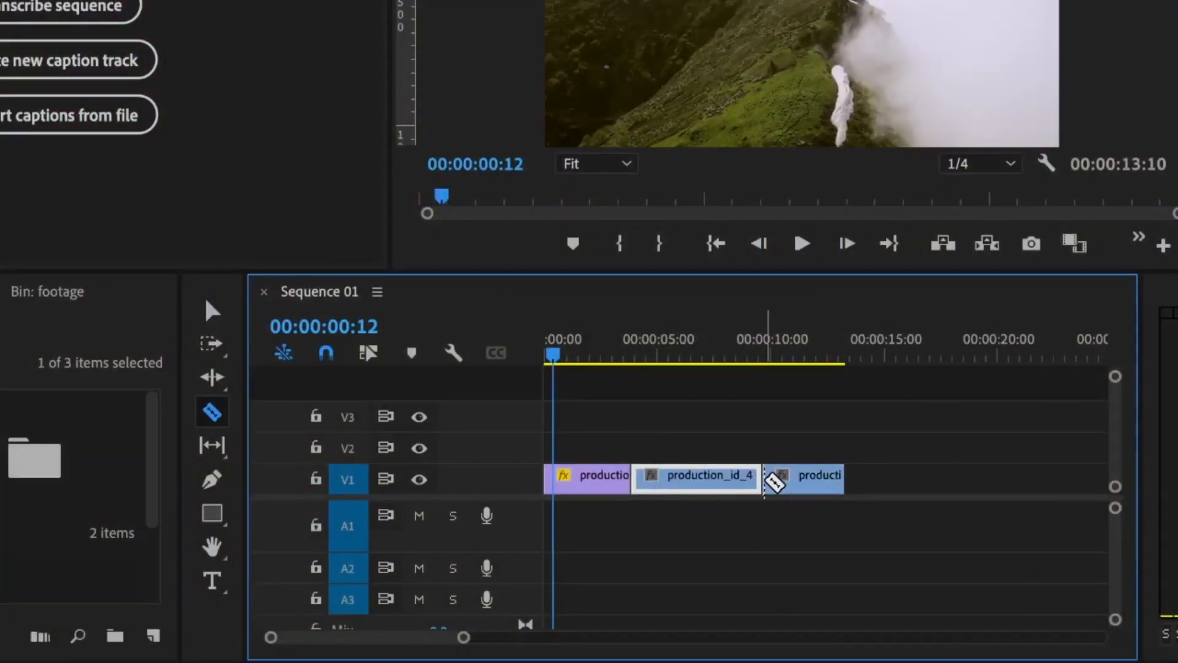
{"action": "key", "text": "v"}
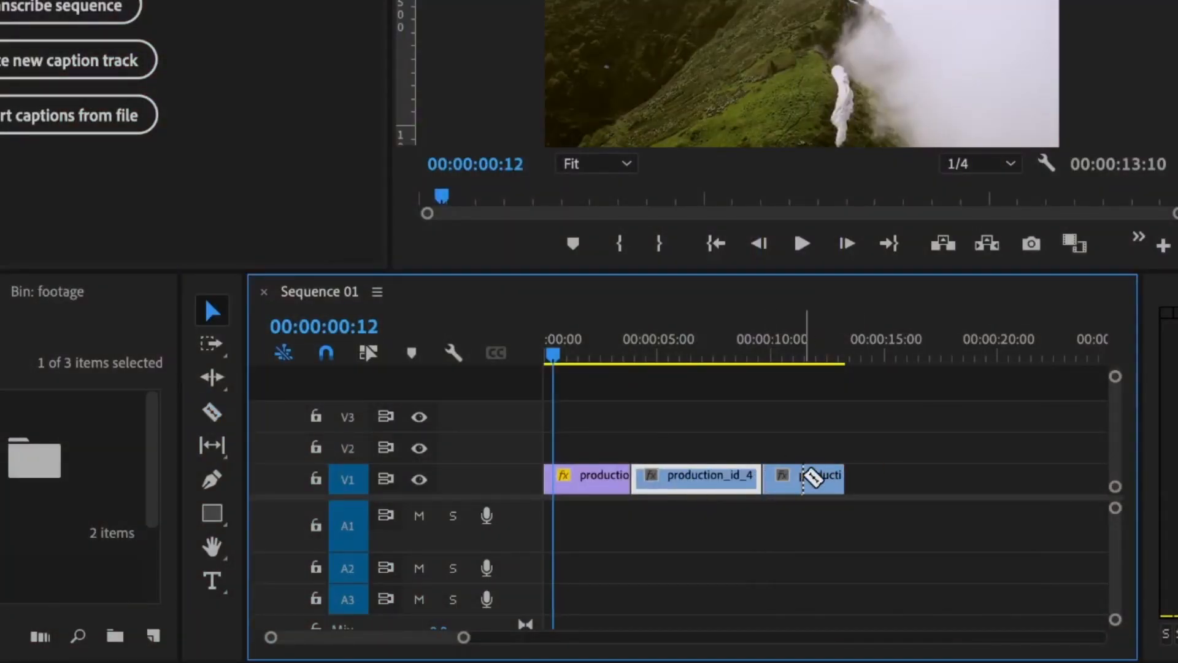
{"action": "left_click", "coordinate": [804, 475]}
{"action": "key", "text": "Delete"}
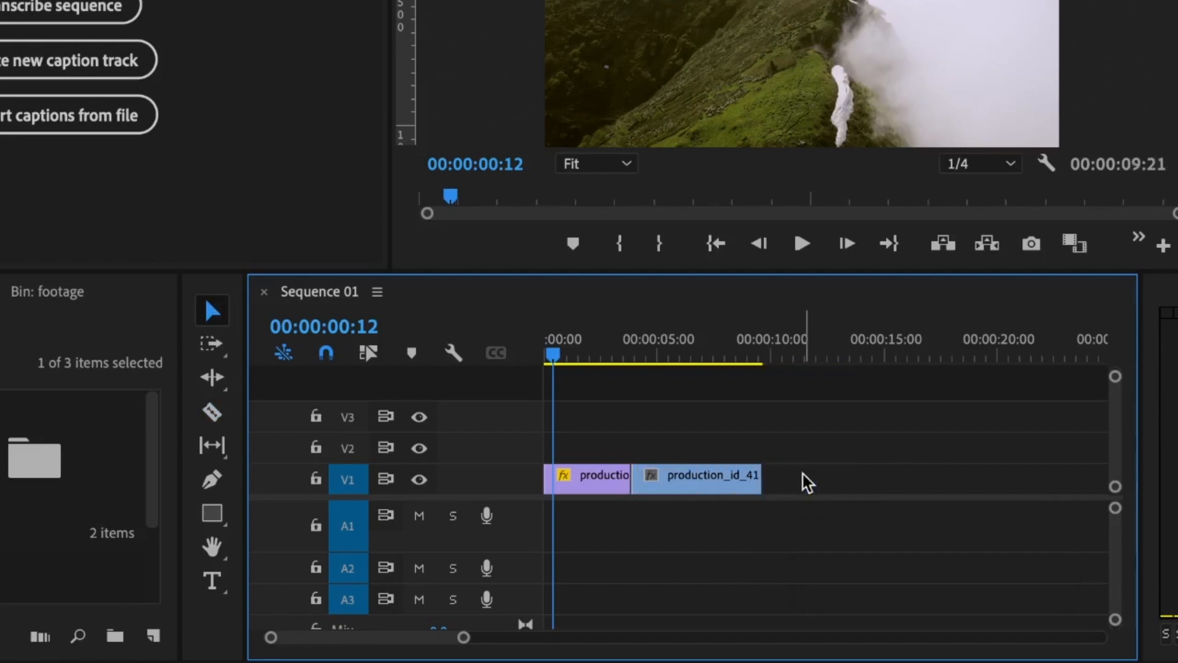
{"action": "key", "text": "ctrl+z"}
{"action": "key", "text": "ctrl+z"}
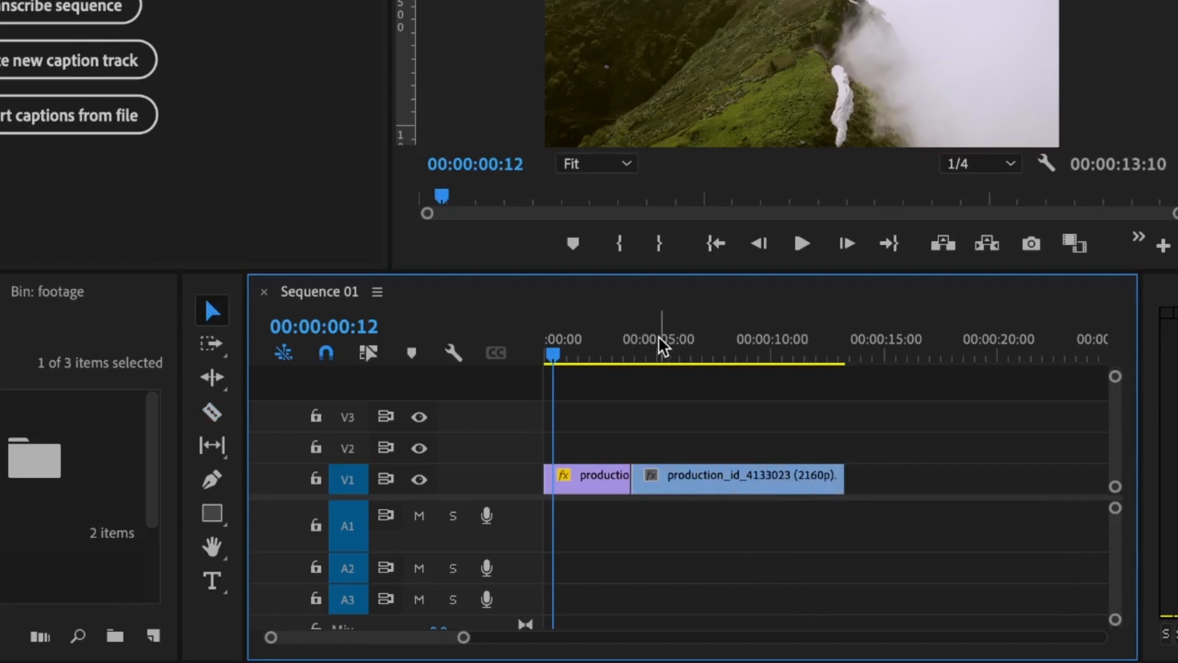
Step: Trim the clip's end with W and start with Q at the playhead, then undo
{"action": "left_click", "coordinate": [621, 345]}
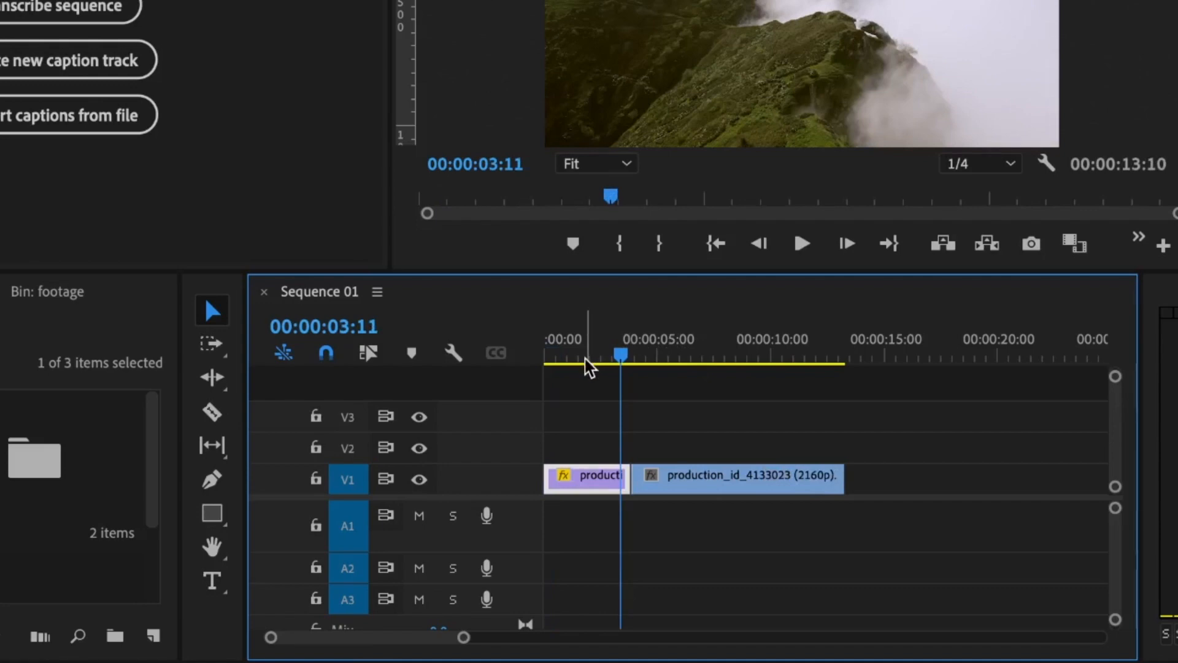
{"action": "mouse_move", "coordinate": [766, 359]}
{"action": "left_mouse_down"}
{"action": "mouse_move", "coordinate": [797, 361]}
{"action": "mouse_move", "coordinate": [785, 359]}
{"action": "left_mouse_up"}
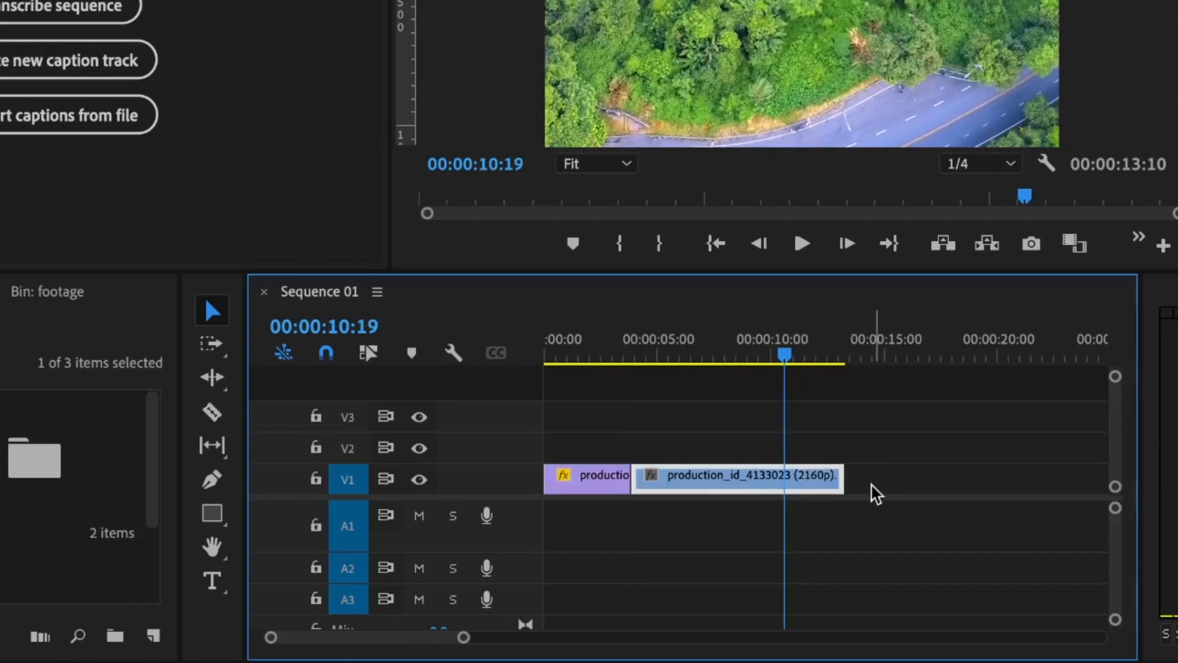
{"action": "key", "text": "w"}
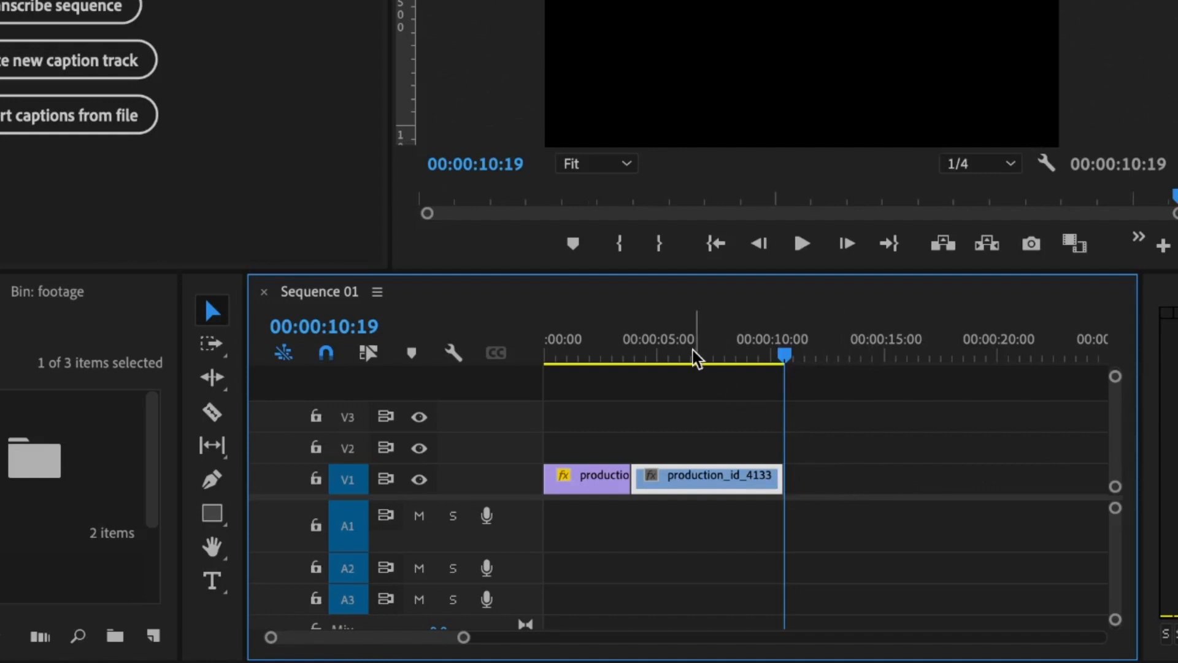
{"action": "left_click_drag", "start_coordinate": [690, 351], "coordinate": [688, 353]}
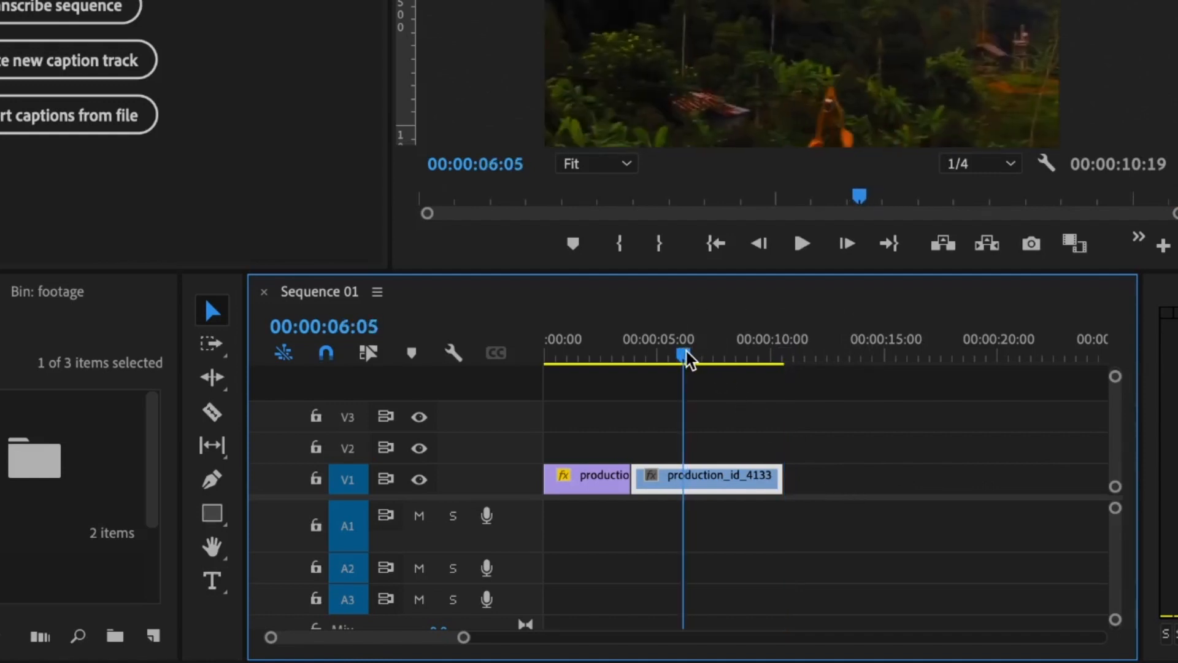
{"action": "key", "text": "q"}
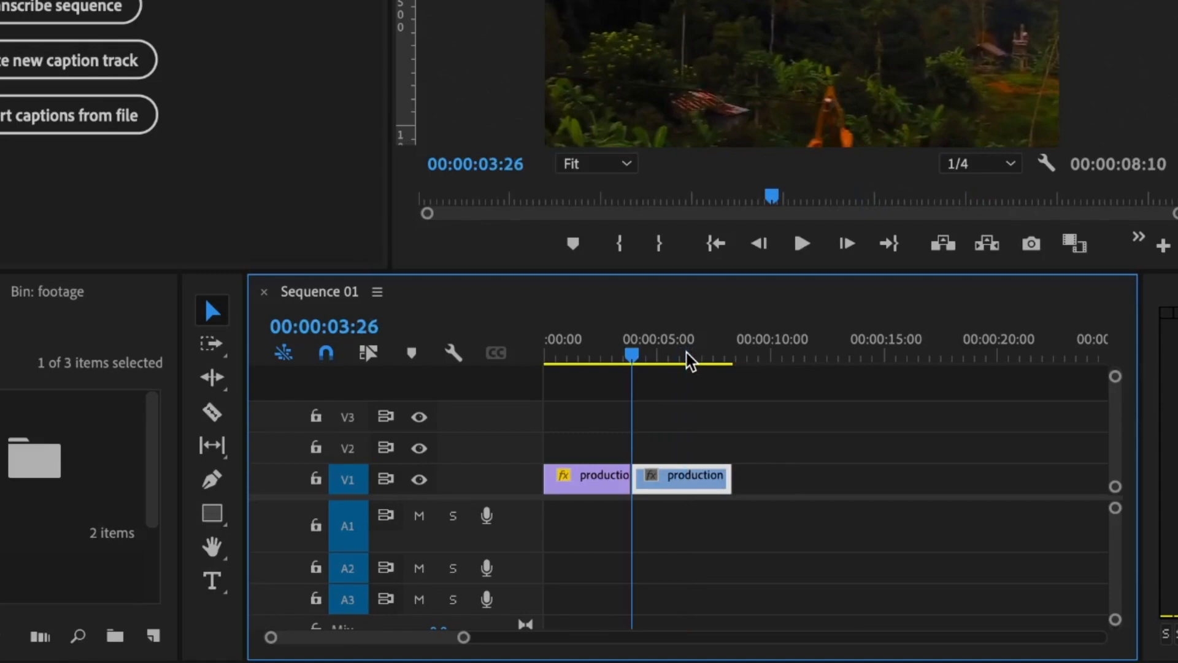
{"action": "key", "text": "ctrl+z"}
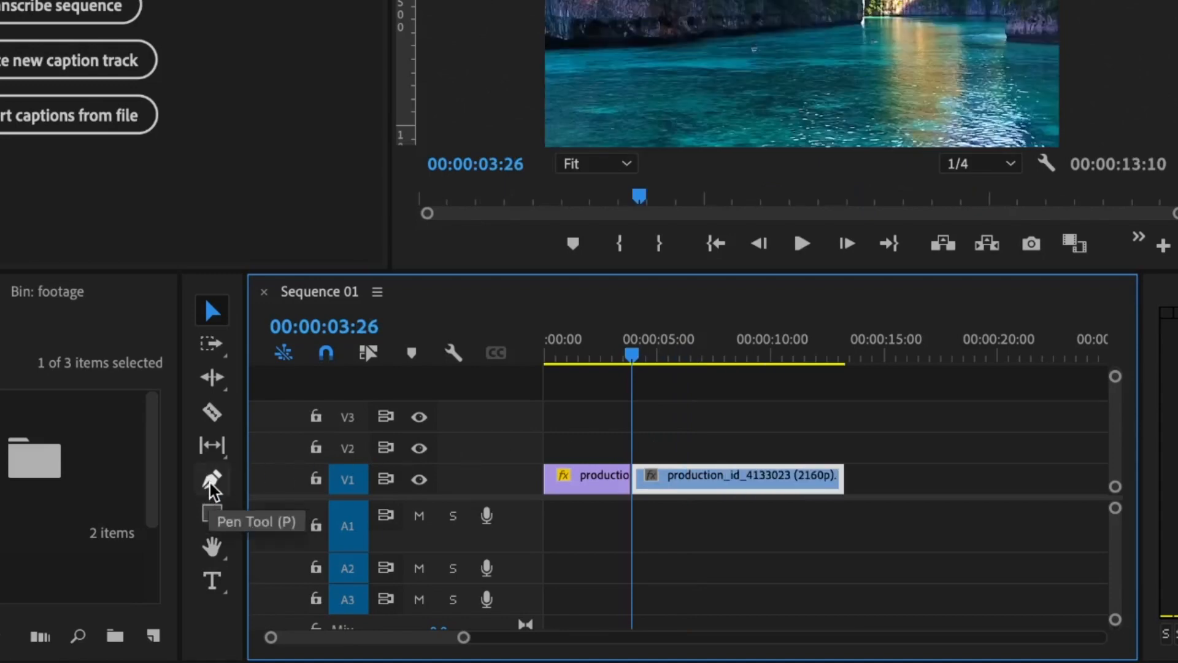
{"action": "left_click", "coordinate": [211, 480]}
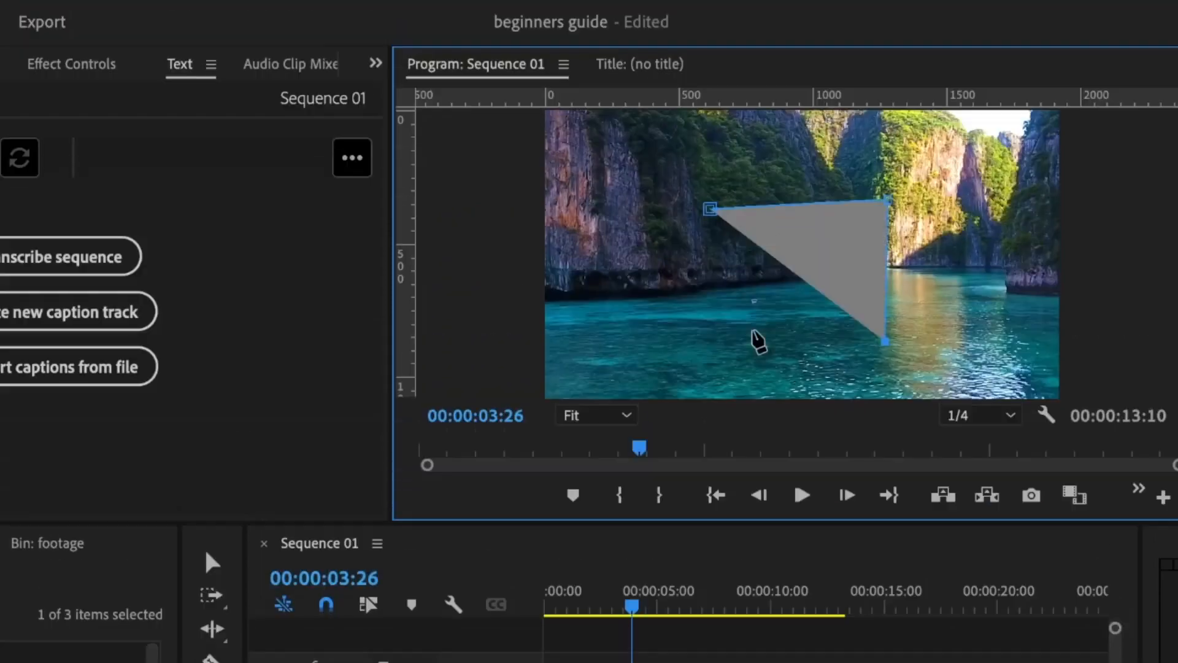
{"action": "left_click", "coordinate": [703, 329]}
{"action": "left_click", "coordinate": [710, 209]}
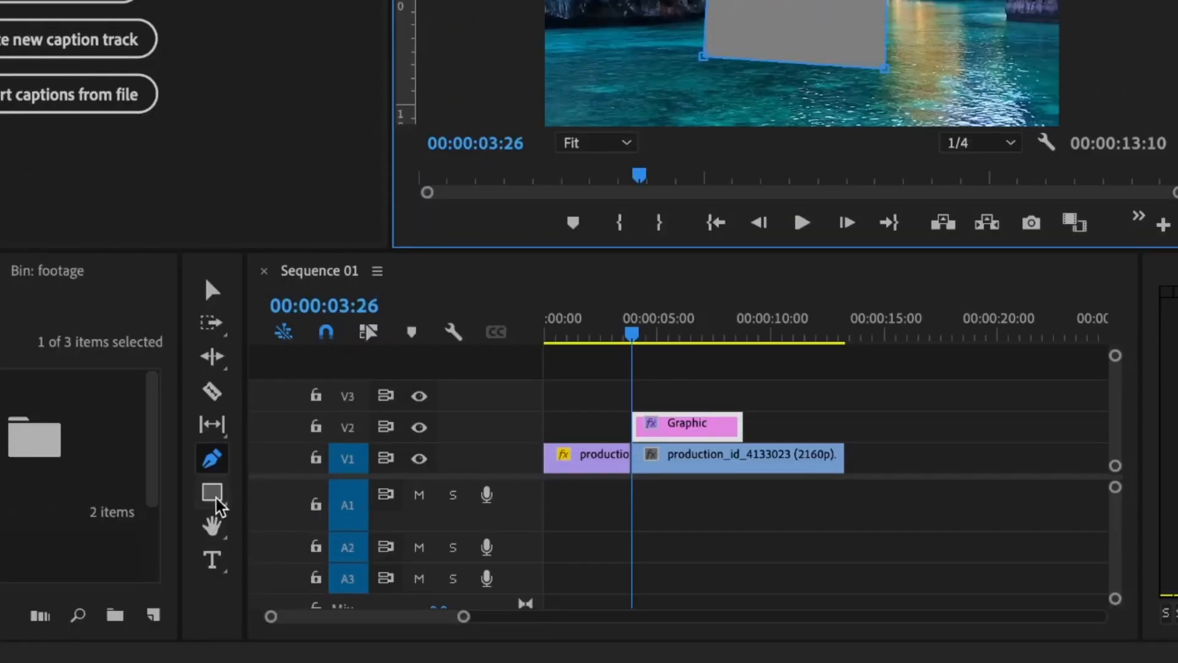
{"action": "left_click", "coordinate": [214, 497]}
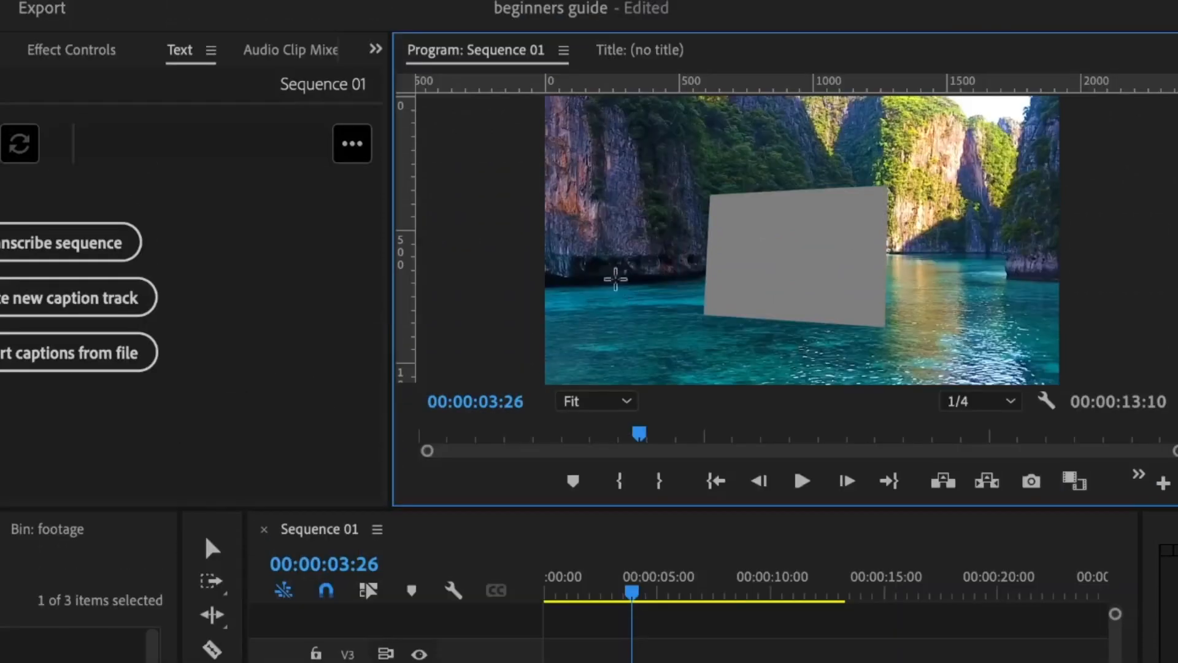
{"action": "left_click_drag", "start_coordinate": [584, 239], "coordinate": [655, 293]}
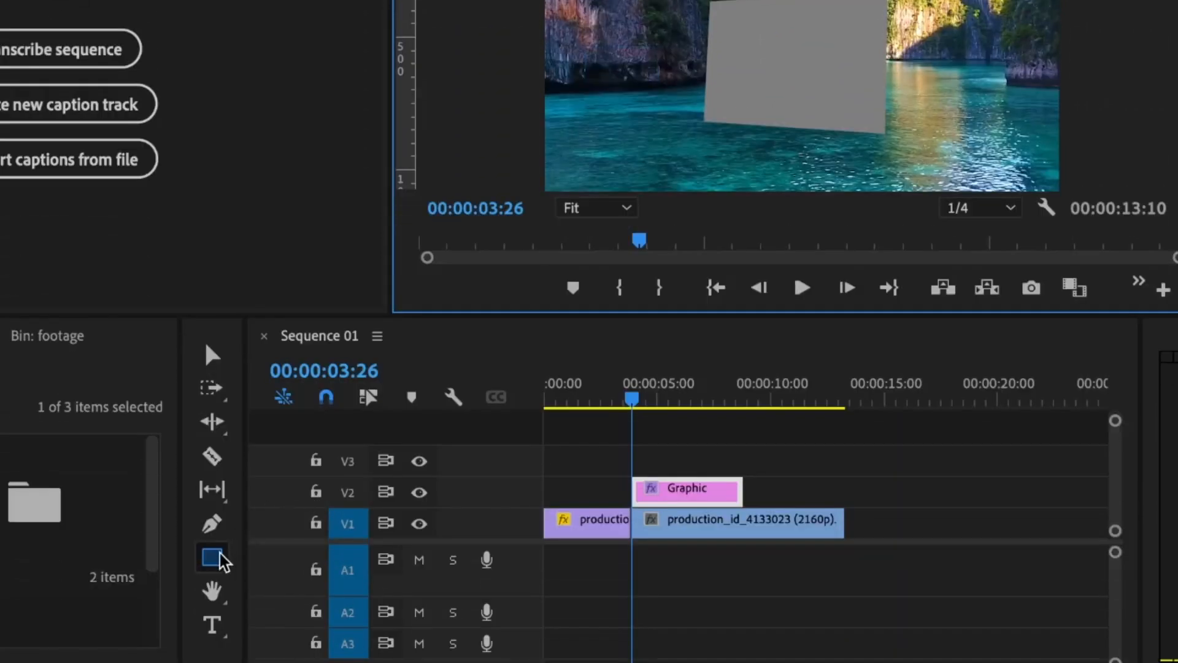
{"action": "left_click", "coordinate": [217, 560]}
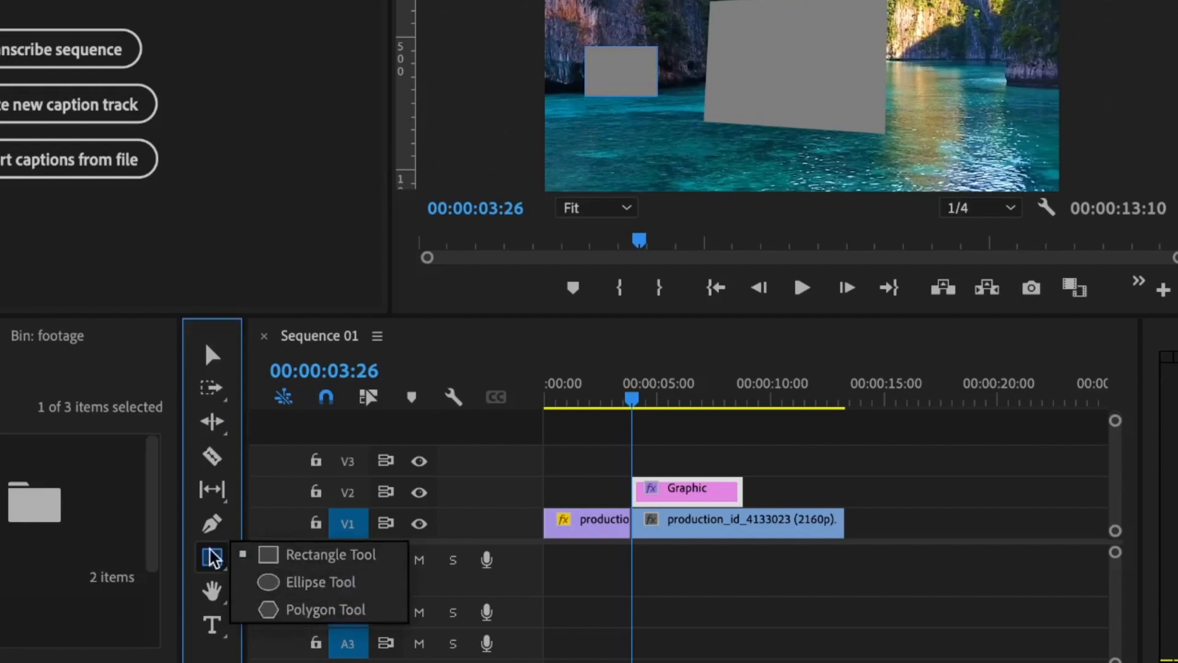
{"action": "left_click", "coordinate": [212, 590]}
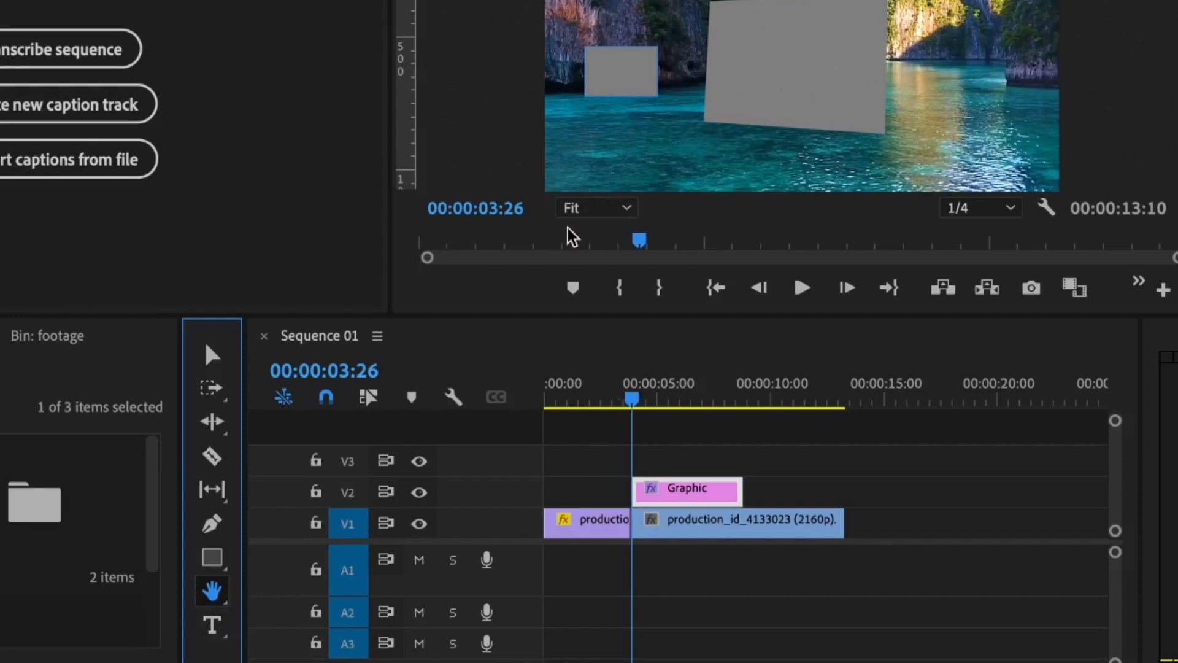
{"action": "left_click", "coordinate": [571, 209]}
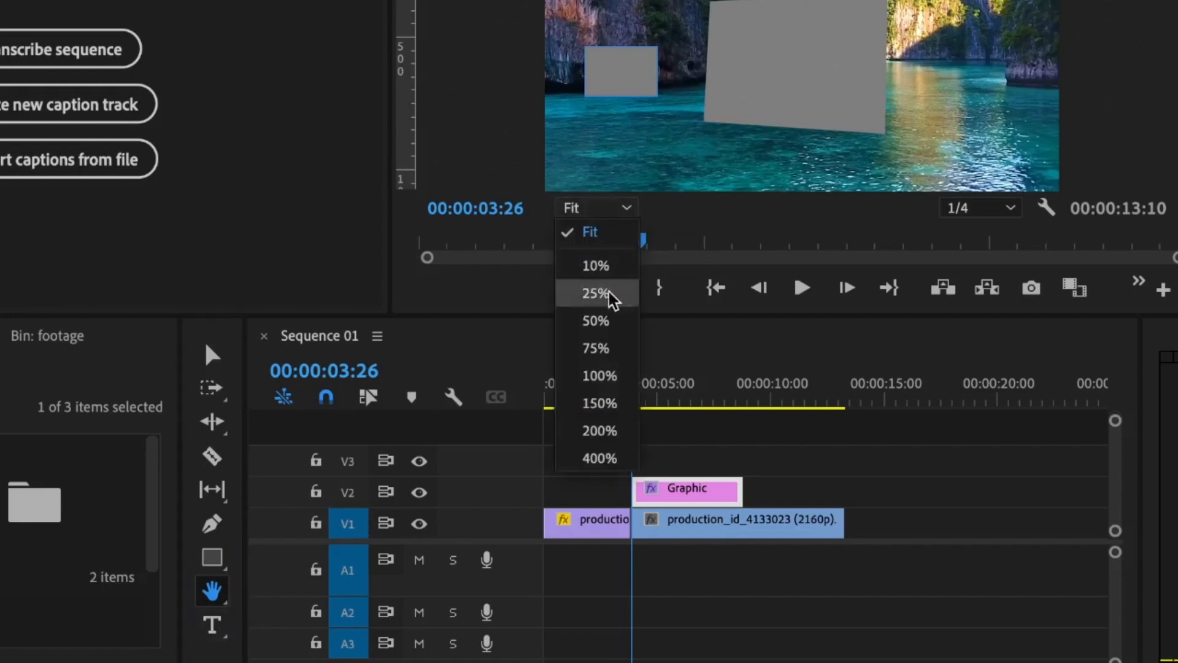
{"action": "left_click", "coordinate": [608, 376]}
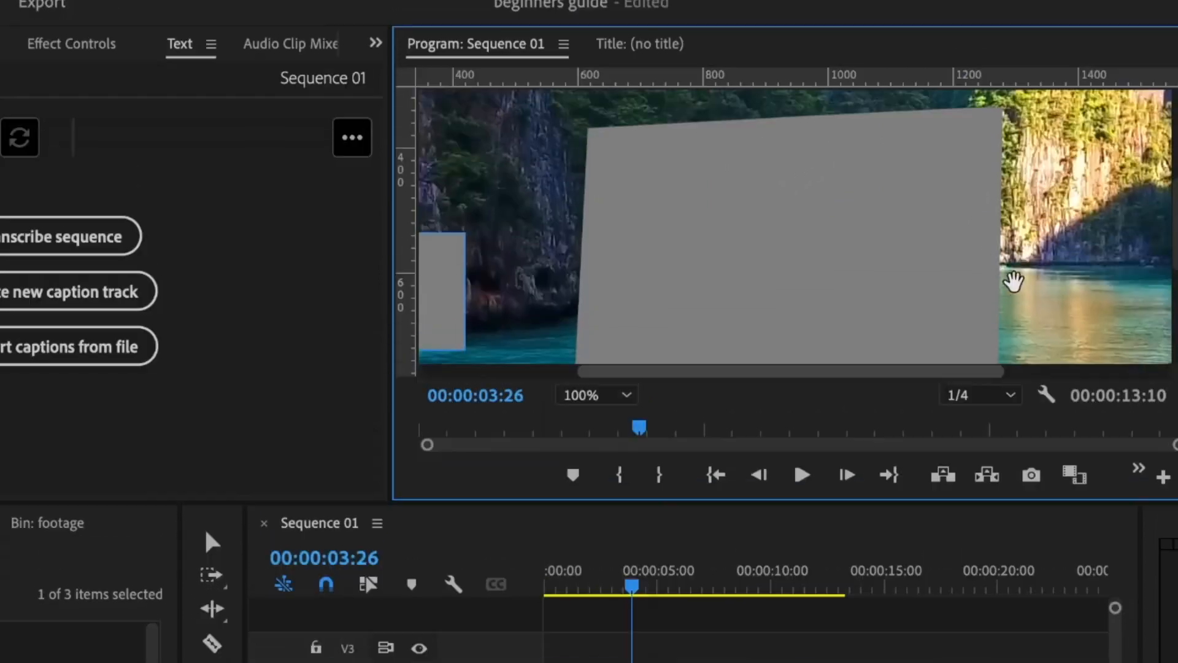
{"action": "left_click_drag", "start_coordinate": [1003, 294], "coordinate": [1166, 215]}
{"action": "left_click_drag", "start_coordinate": [683, 245], "coordinate": [834, 260]}
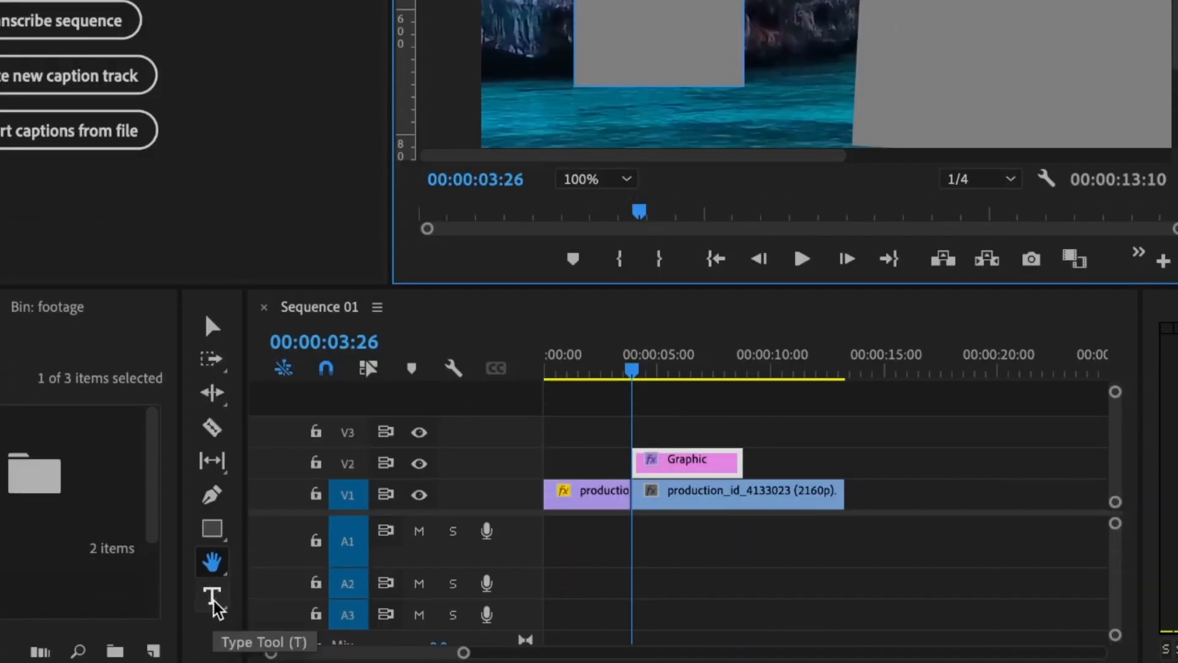
{"action": "left_click", "coordinate": [212, 599]}
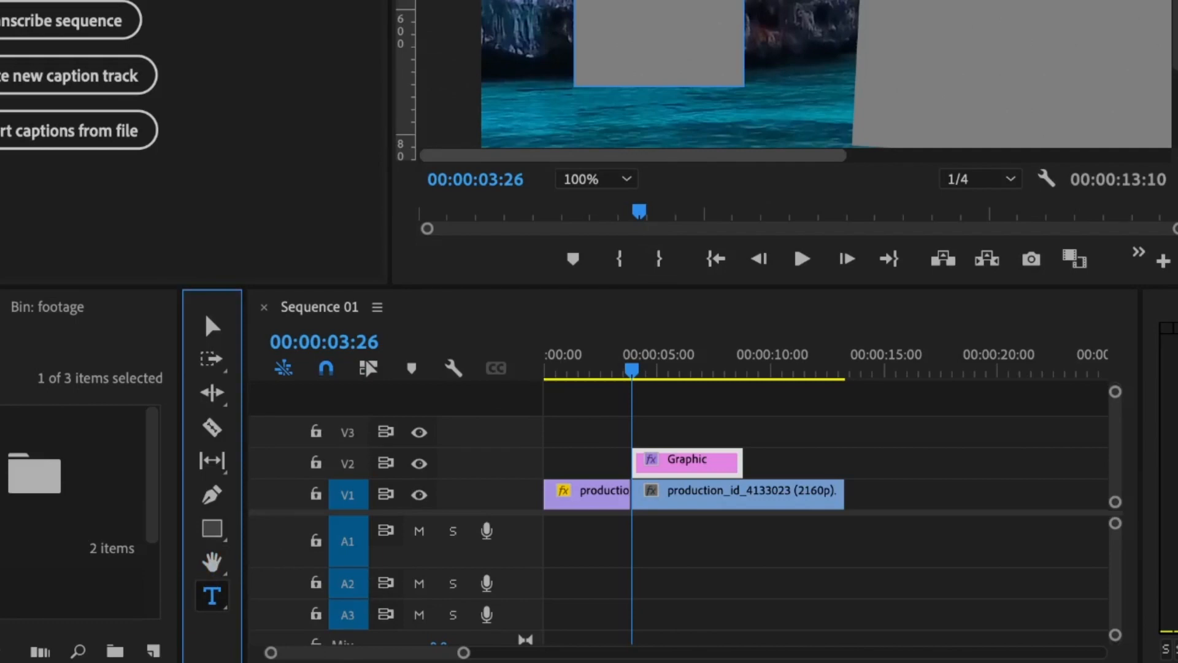
{"action": "left_click", "coordinate": [712, 473]}
{"action": "key", "text": "Delete"}
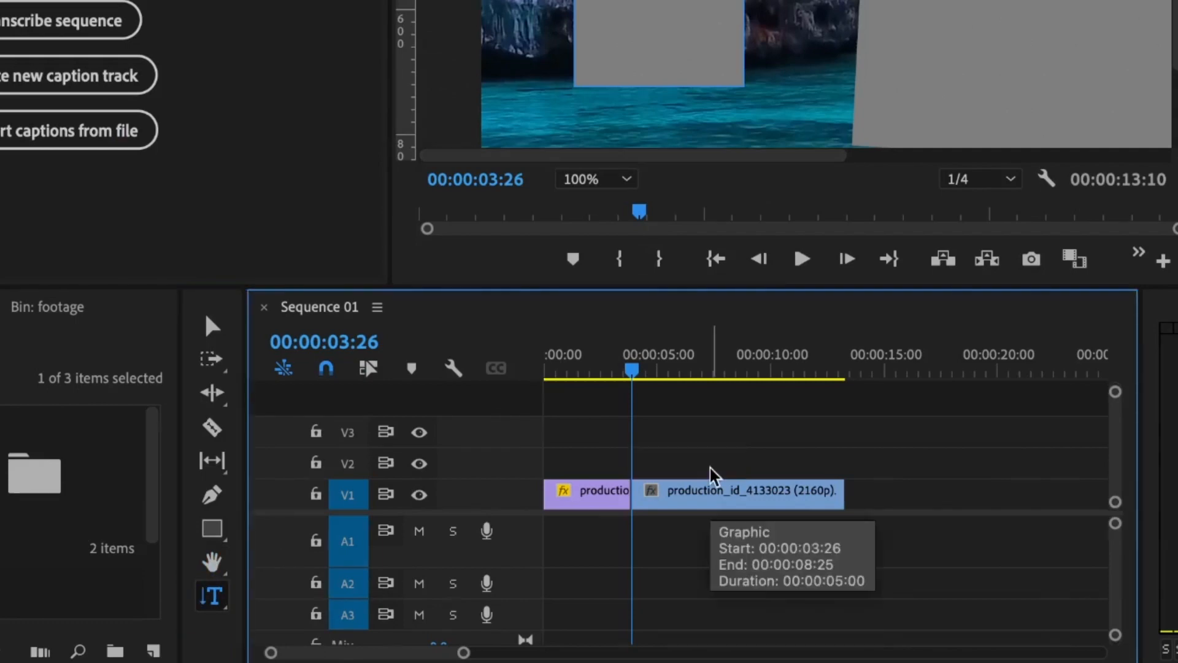
{"action": "left_click", "coordinate": [606, 179]}
{"action": "left_click", "coordinate": [595, 367]}
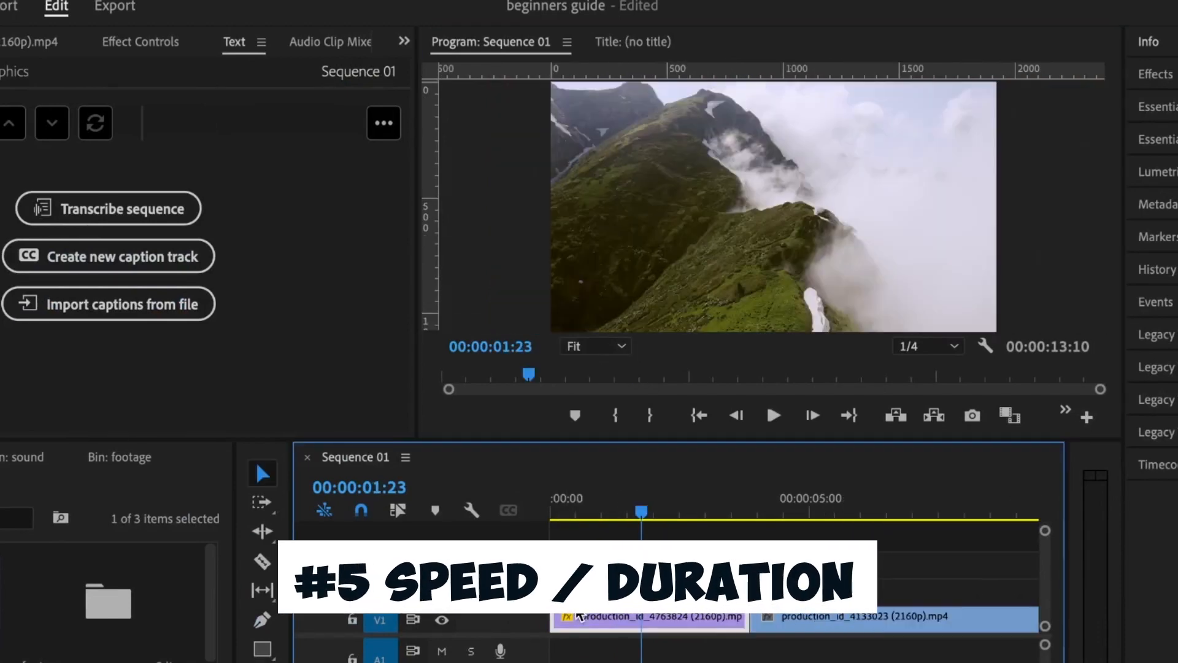
Step: Try speeds of 50 and 200 on the first clip's Speed/Duration, then expand the Effects panel
{"action": "right_click", "coordinate": [622, 623]}
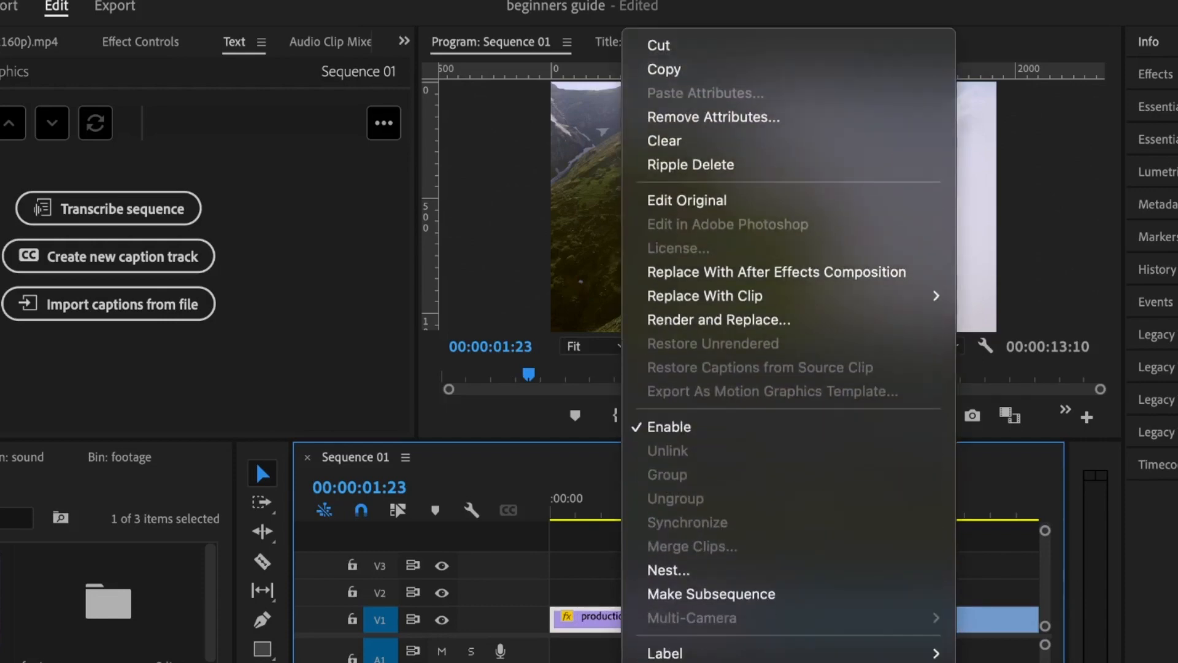
{"action": "left_click", "coordinate": [703, 569]}
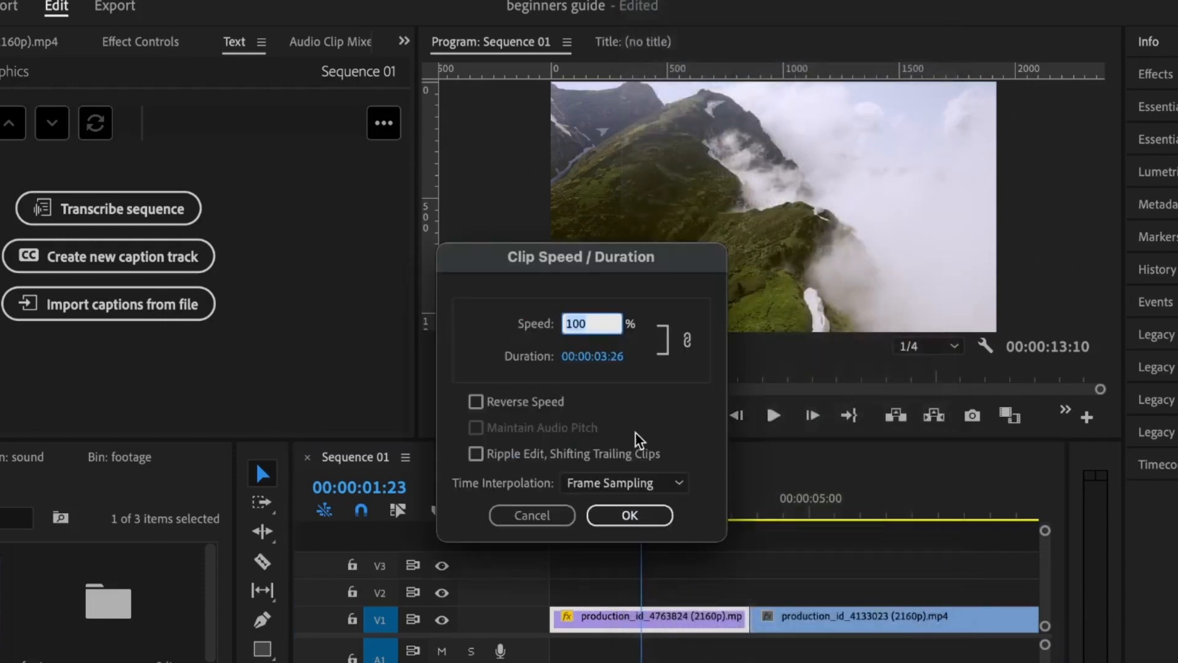
{"action": "type", "text": "50"}
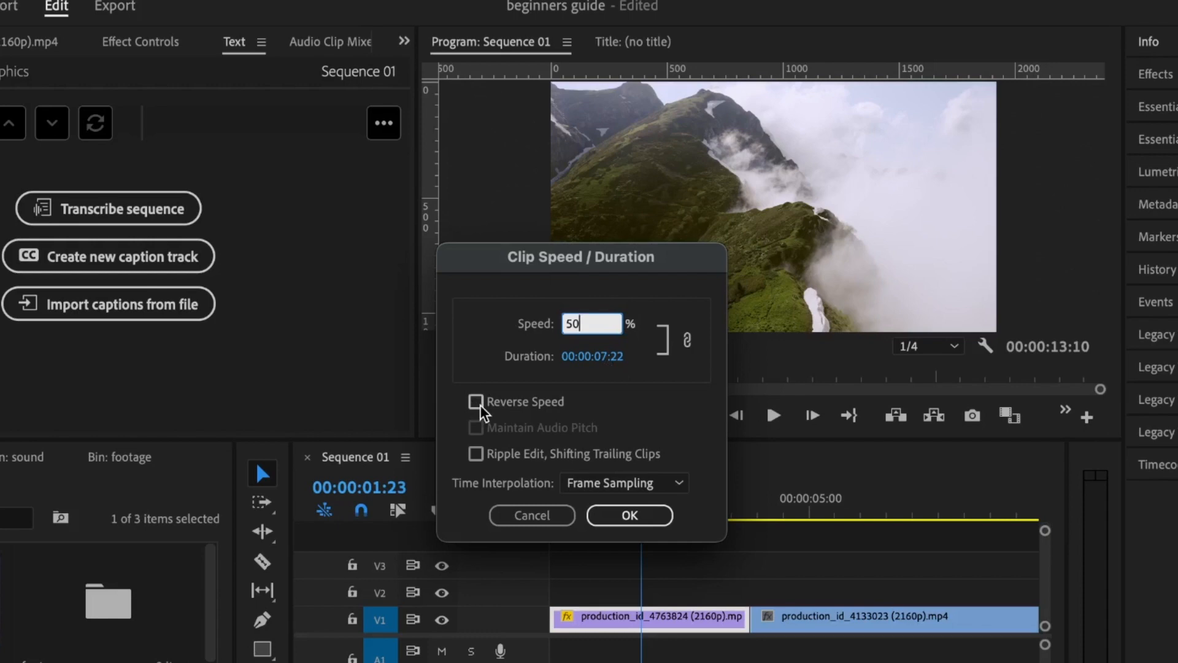
{"action": "left_click_drag", "start_coordinate": [596, 323], "coordinate": [450, 320]}
{"action": "type", "text": "200"}
{"action": "key", "text": "Return"}
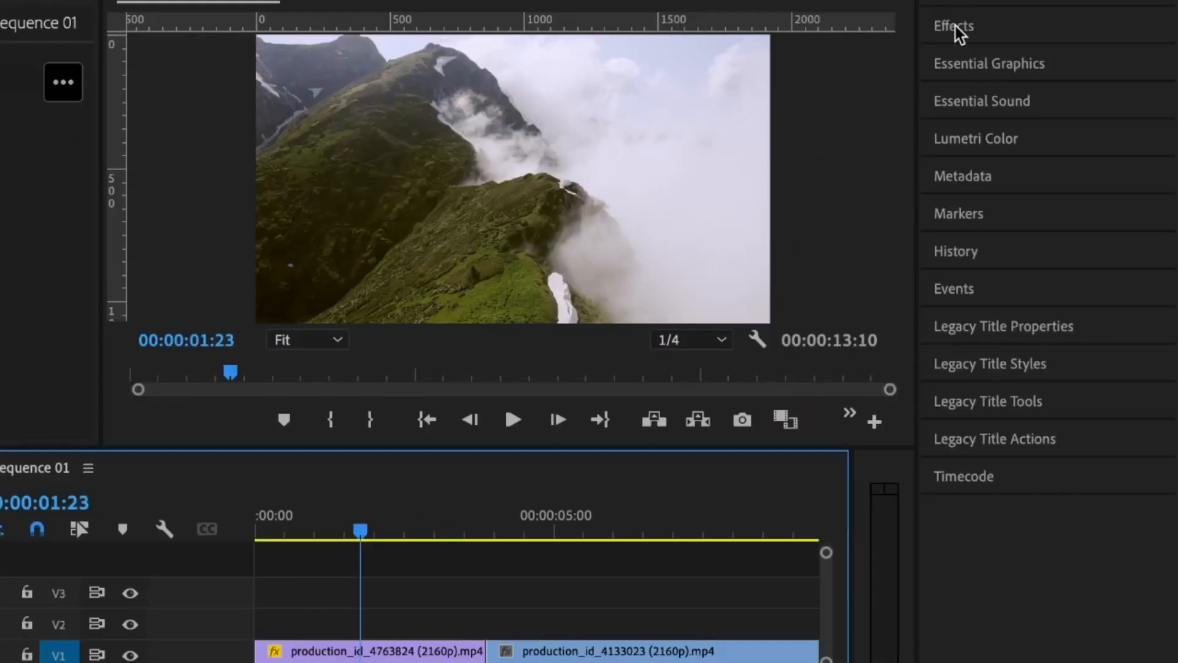
{"action": "left_click", "coordinate": [955, 26]}
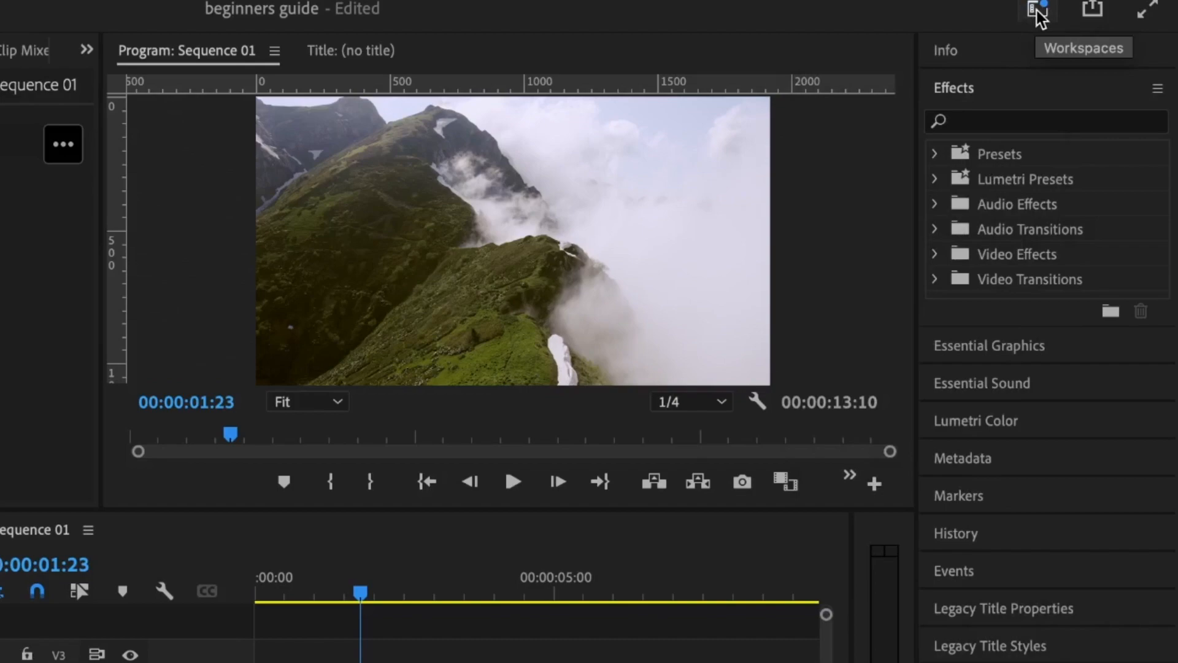
Step: Load the Effects workspace, then All Panels, and open the Window menu
{"action": "left_click", "coordinate": [1037, 11]}
{"action": "left_click", "coordinate": [845, 285]}
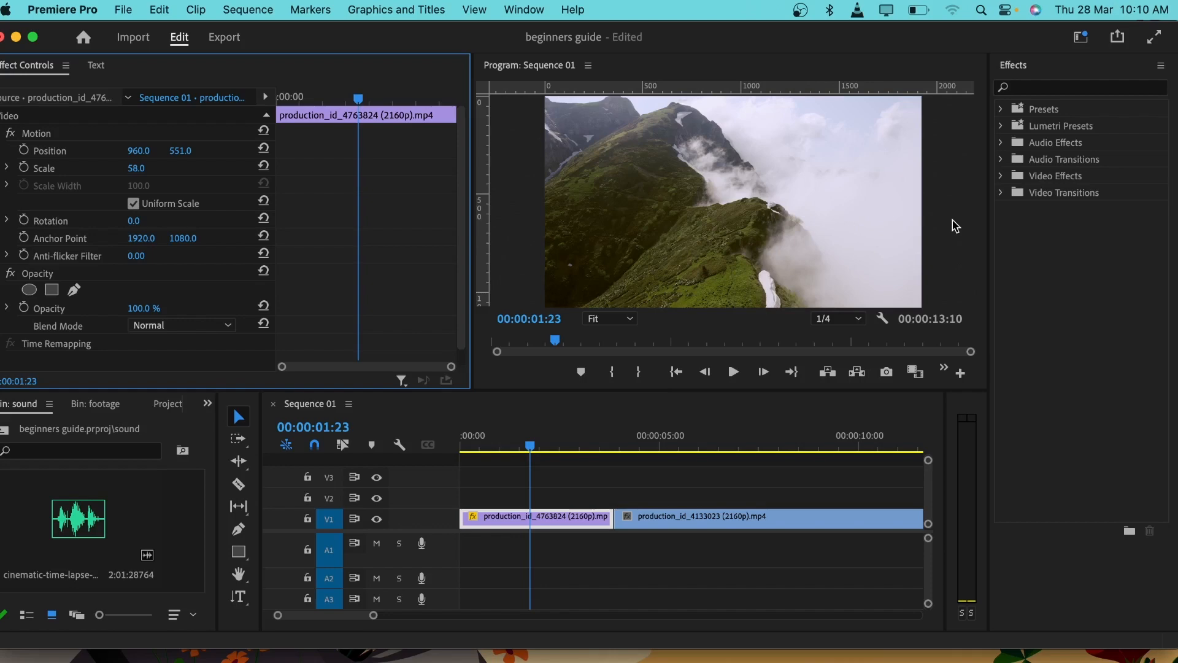
{"action": "left_click", "coordinate": [1081, 37]}
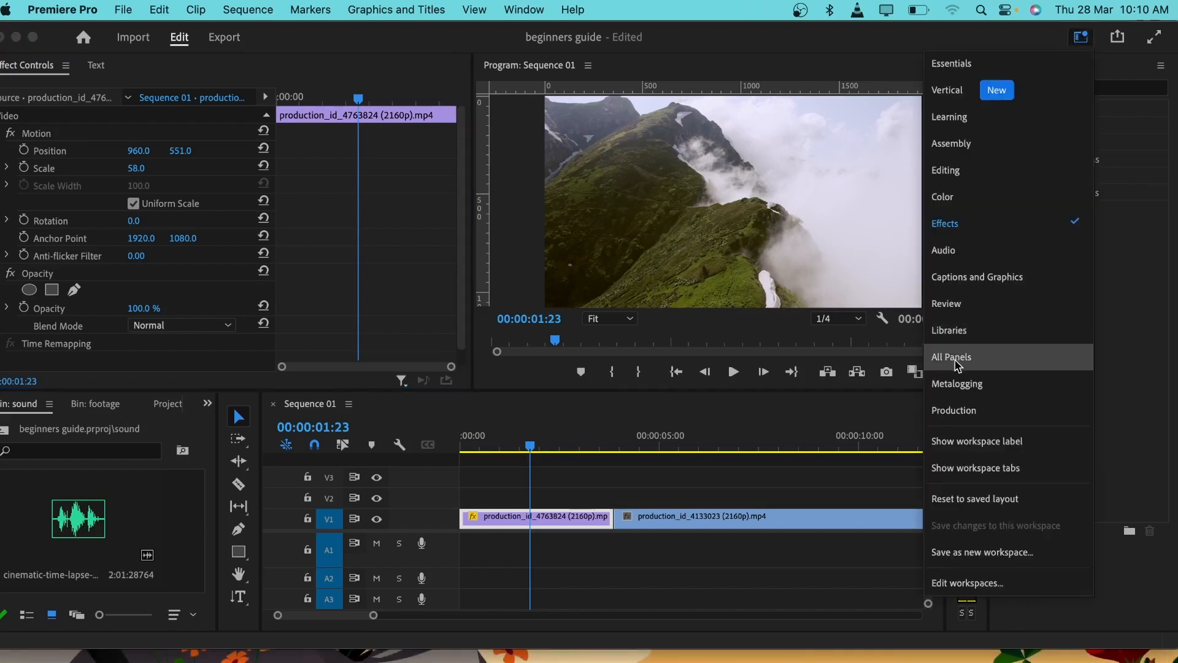
{"action": "left_click", "coordinate": [958, 365]}
{"action": "left_click", "coordinate": [976, 86]}
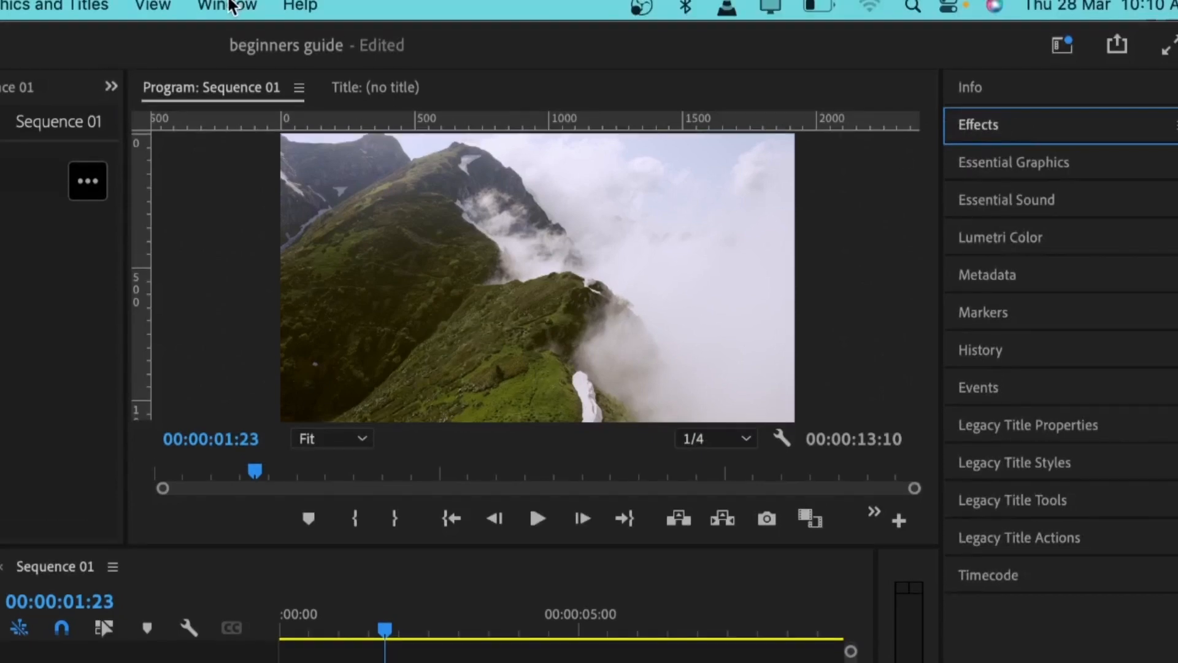
{"action": "left_click", "coordinate": [230, 6]}
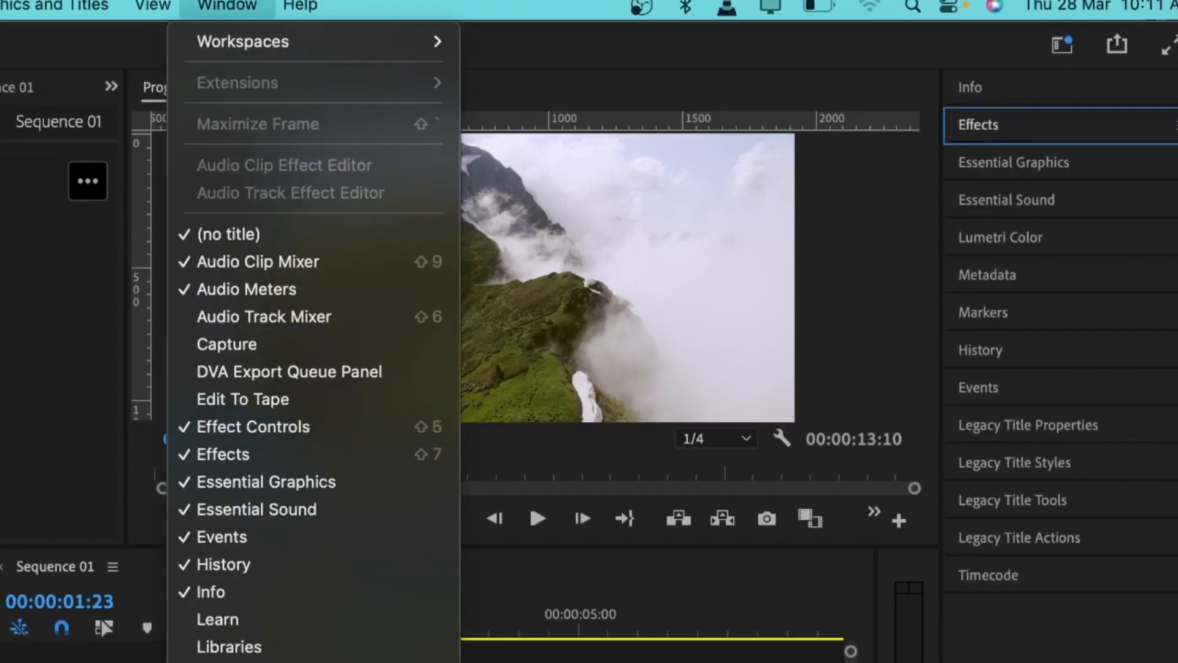
Step: Apply the Basic 3D effect to the first drone clip
{"action": "left_click", "coordinate": [232, 454]}
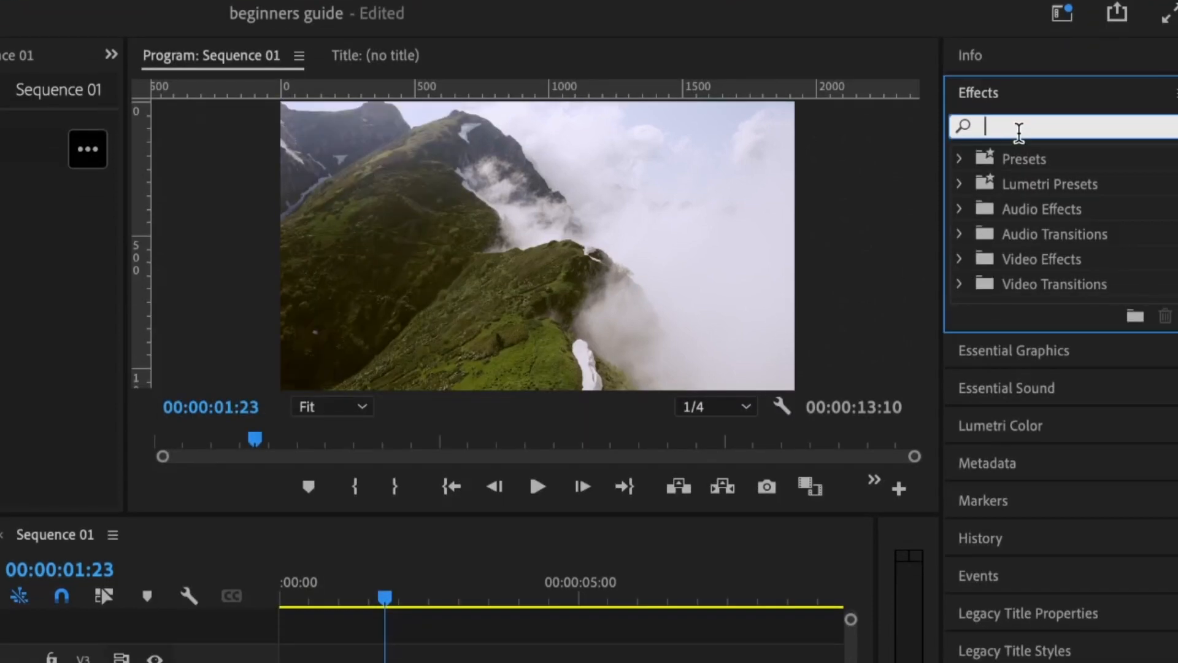
{"action": "type", "text": "basic 3d"}
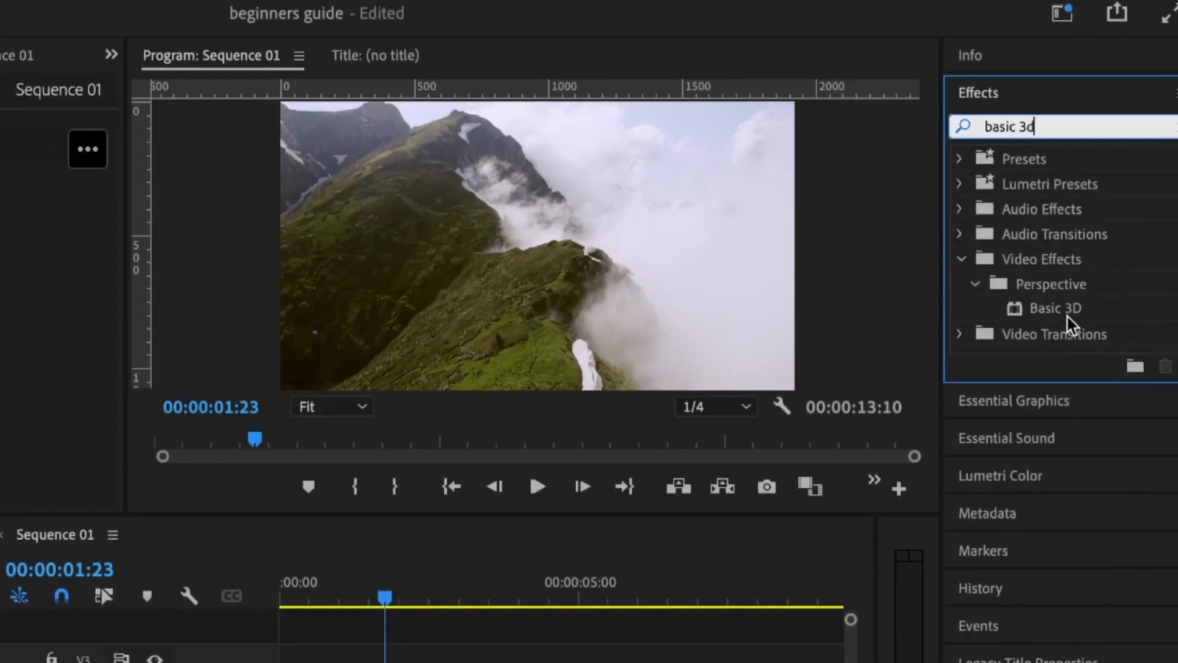
{"action": "left_click_drag", "start_coordinate": [1065, 310], "coordinate": [434, 631]}
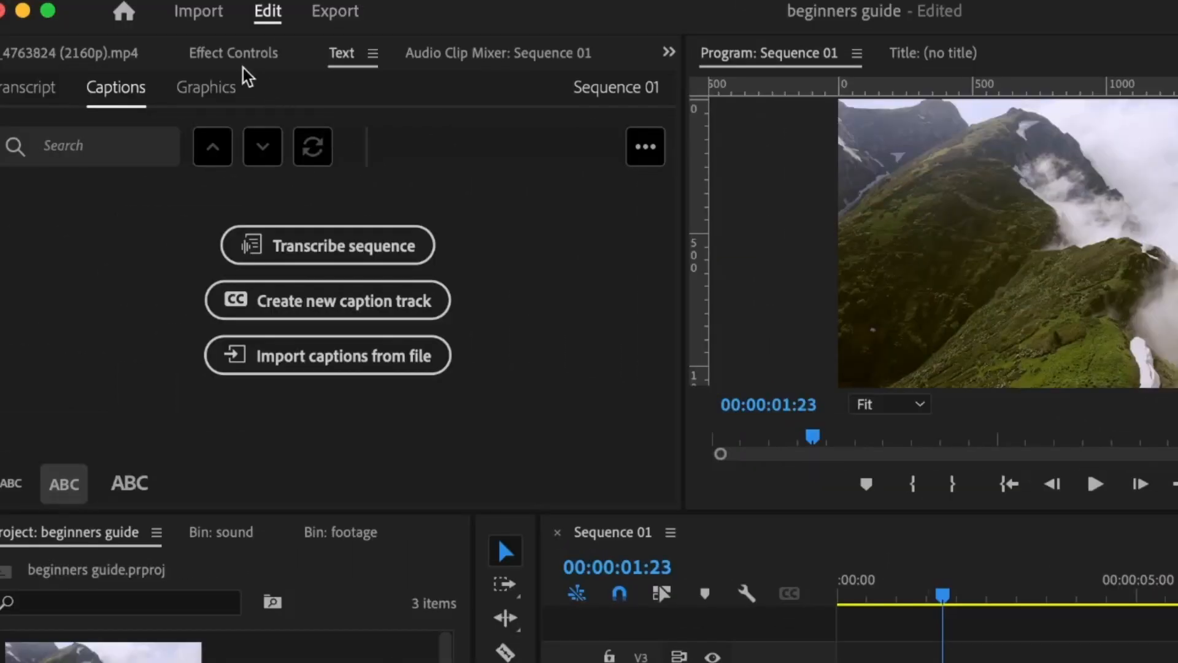
Step: Swivel the clip to 230° and tilt it to 66°, then delete the Basic 3D effect
{"action": "left_click", "coordinate": [228, 57]}
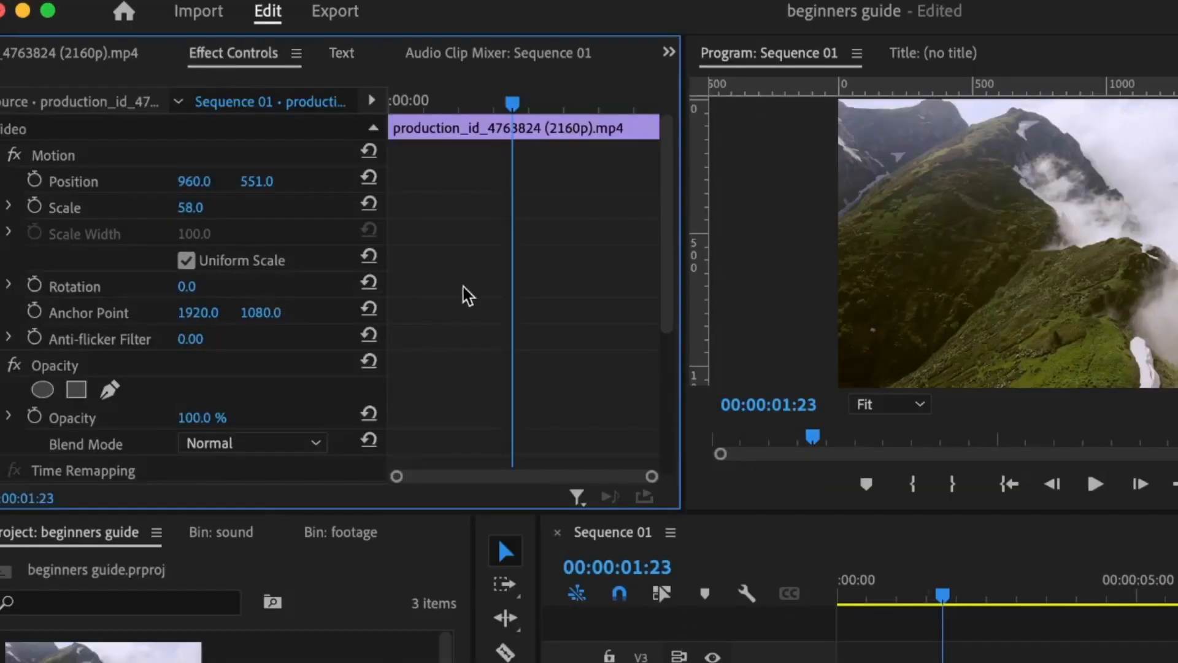
{"action": "scroll", "coordinate": [487, 315], "scroll_direction": "down", "scroll_amount": 5}
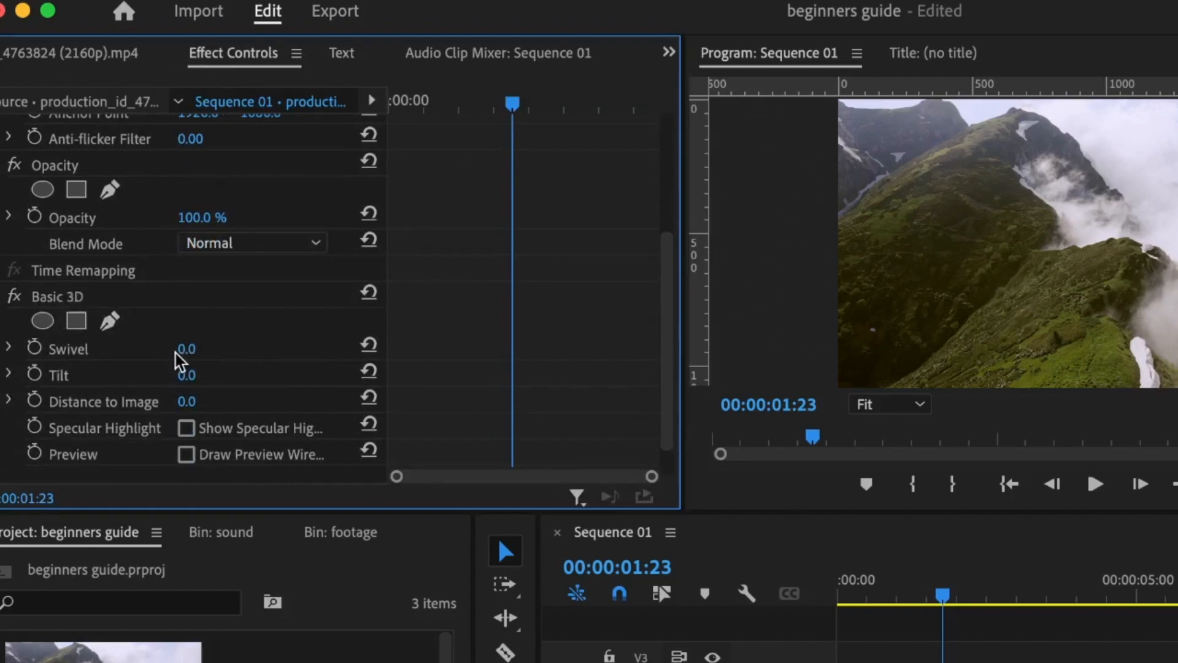
{"action": "left_click_drag", "start_coordinate": [187, 350], "coordinate": [328, 350]}
{"action": "left_click_drag", "start_coordinate": [186, 375], "coordinate": [237, 371]}
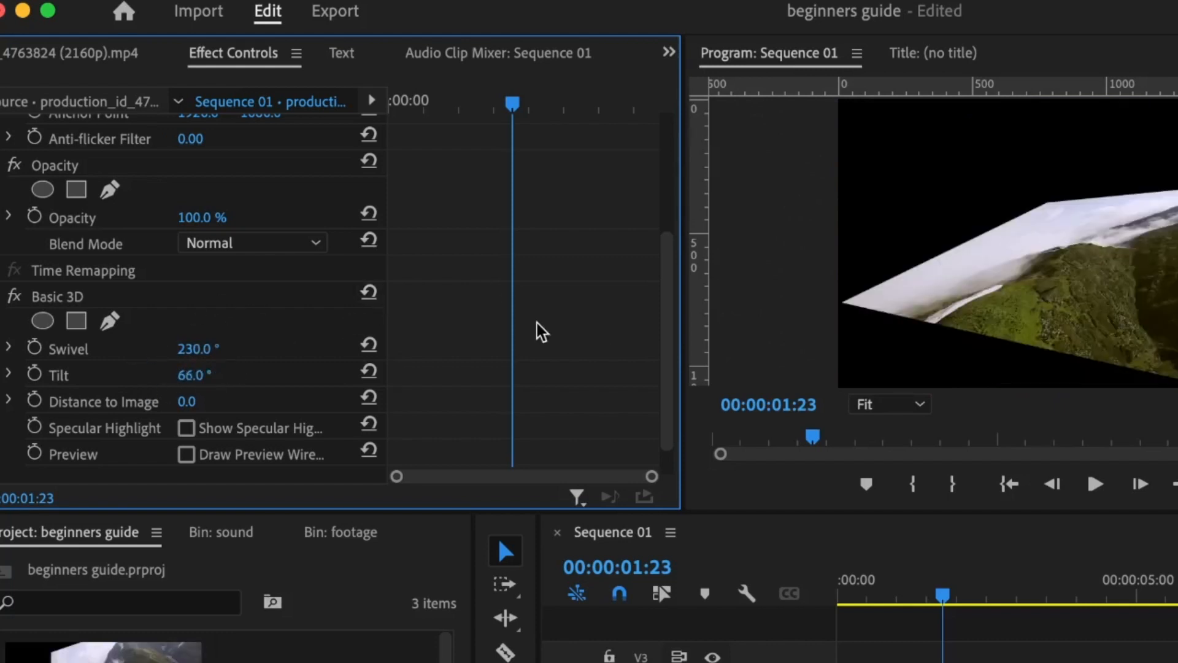
{"action": "left_click", "coordinate": [50, 302]}
{"action": "key", "text": "Delete"}
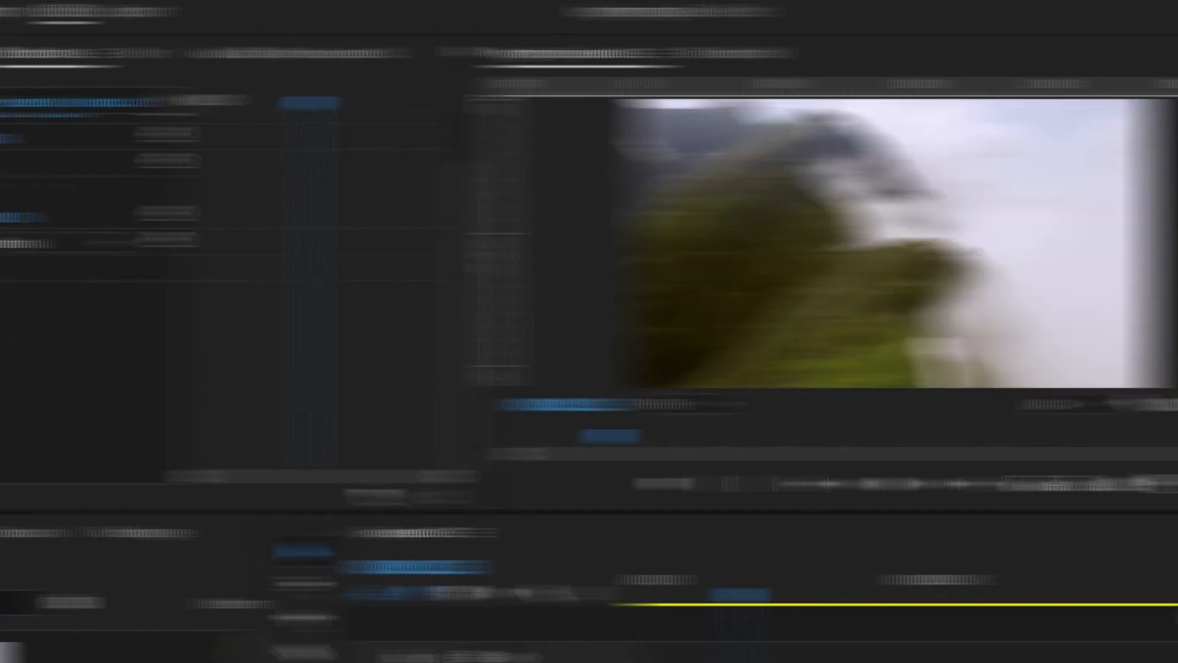
Step: Place the Iris Box transition centered across the cut between the two drone clips
{"action": "left_click", "coordinate": [1037, 123]}
{"action": "type", "text": "tra"}
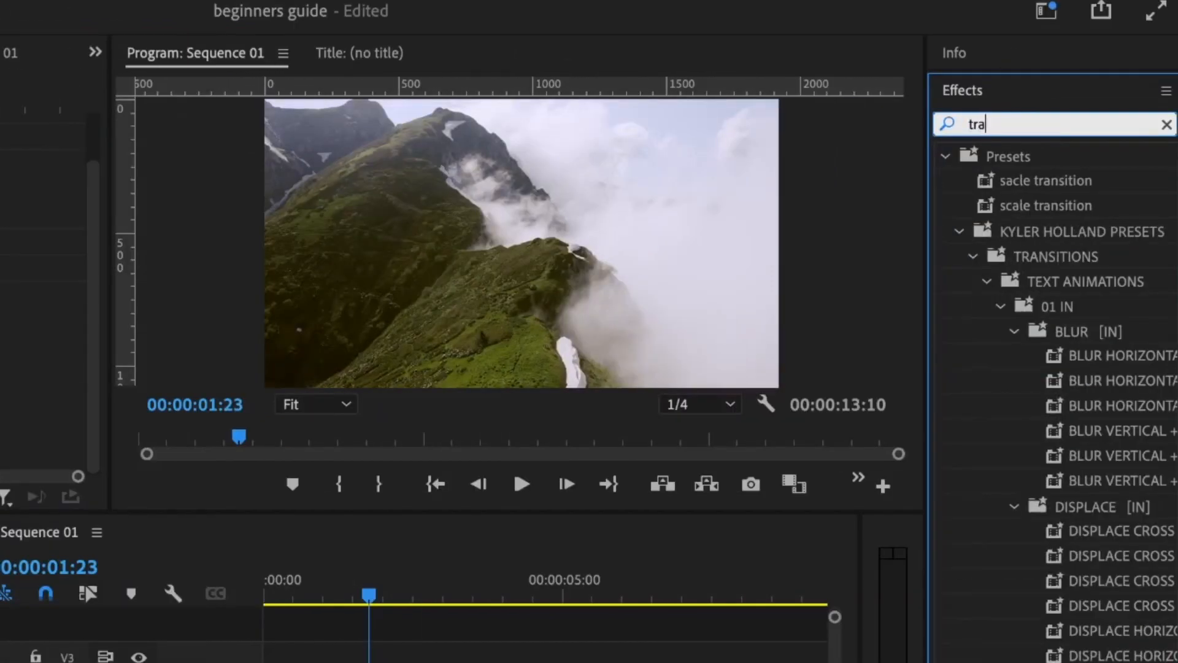
{"action": "type", "text": "nsitions"}
{"action": "scroll", "coordinate": [1011, 105], "scroll_direction": "down", "scroll_amount": 5}
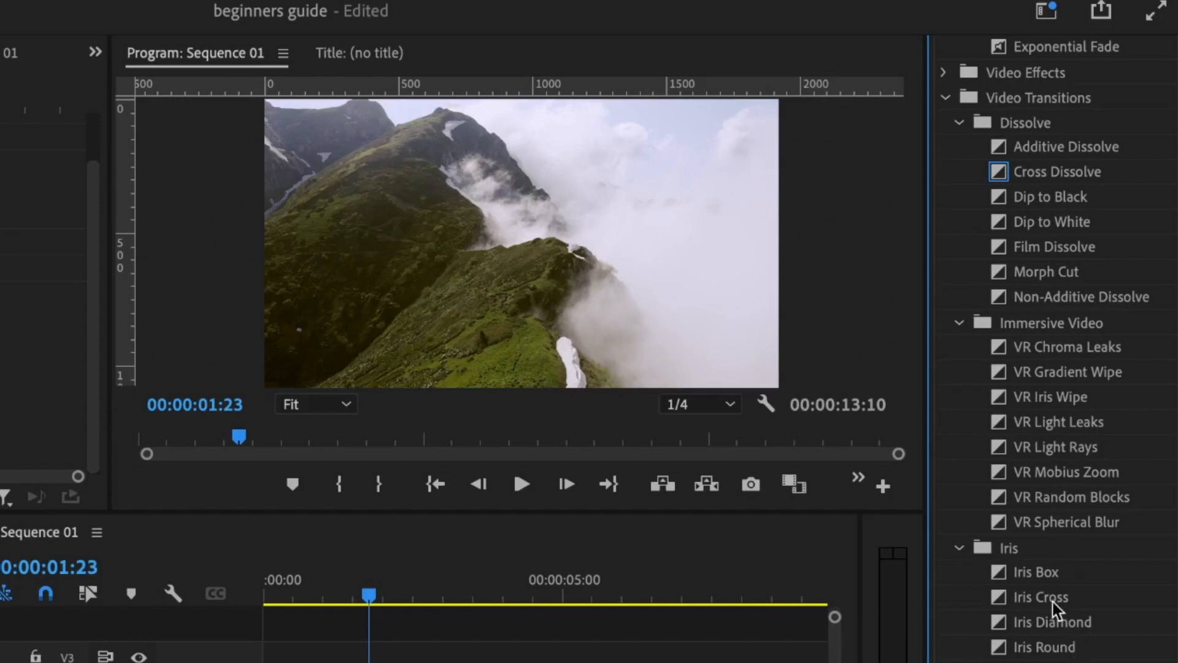
{"action": "left_click_drag", "start_coordinate": [1050, 575], "coordinate": [510, 662]}
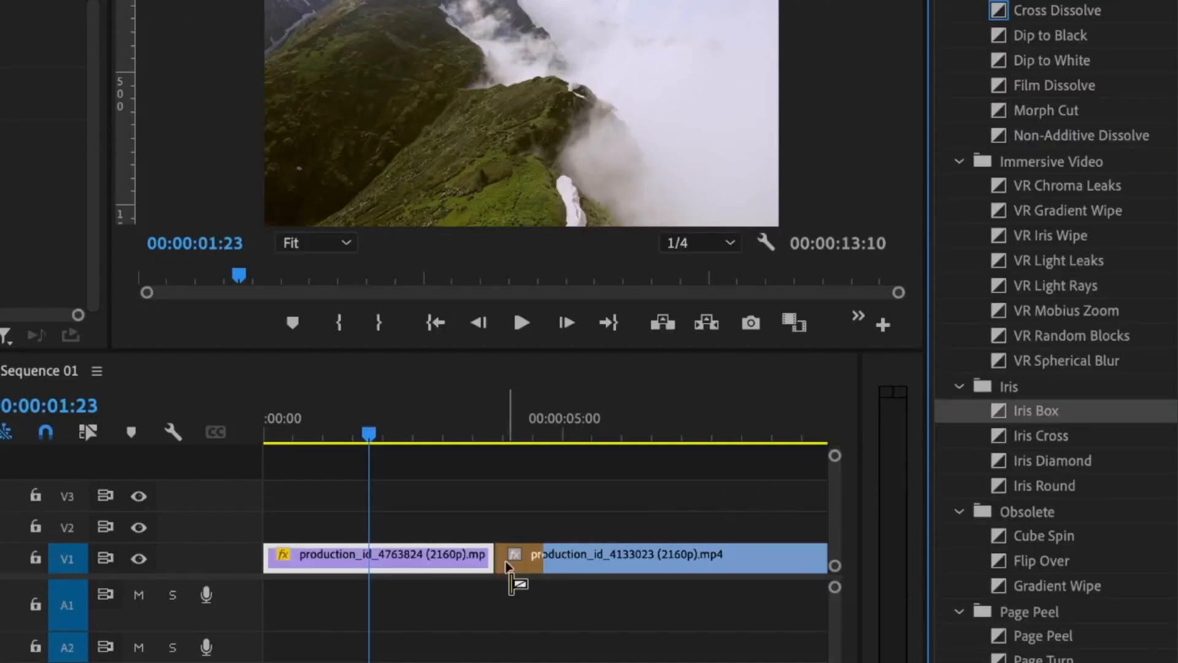
{"action": "left_click_drag", "start_coordinate": [508, 565], "coordinate": [450, 550]}
Step: Mark In and Out around the transition, render that range, then clear the marks
{"action": "left_click", "coordinate": [476, 425]}
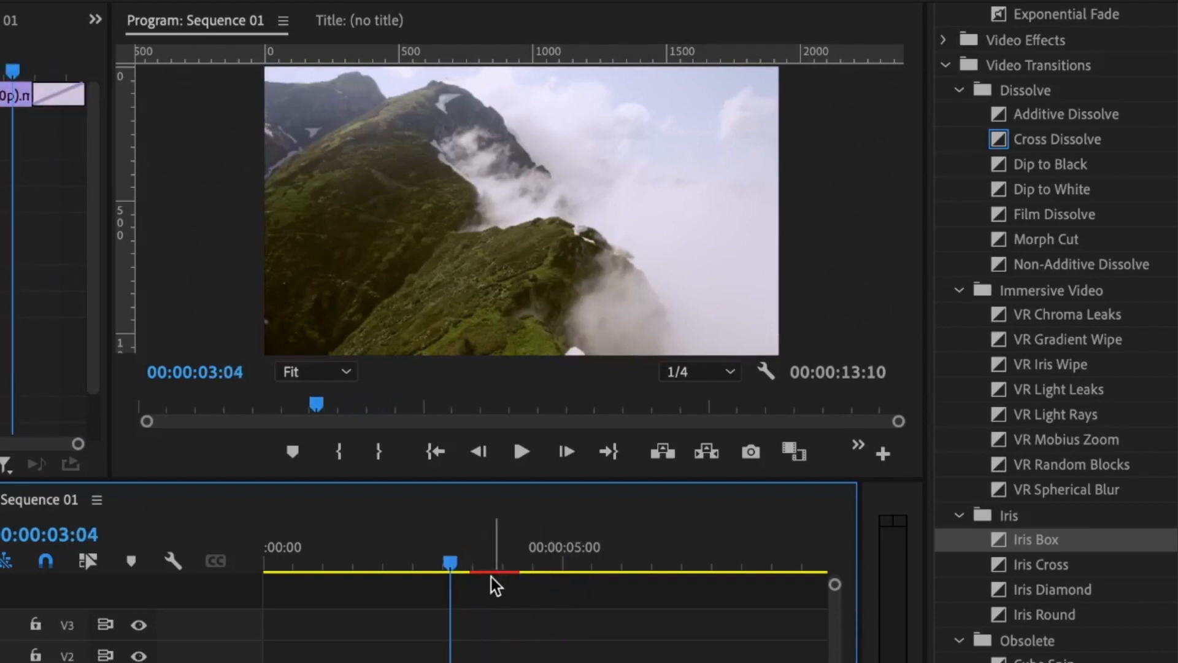
{"action": "left_click", "coordinate": [467, 558]}
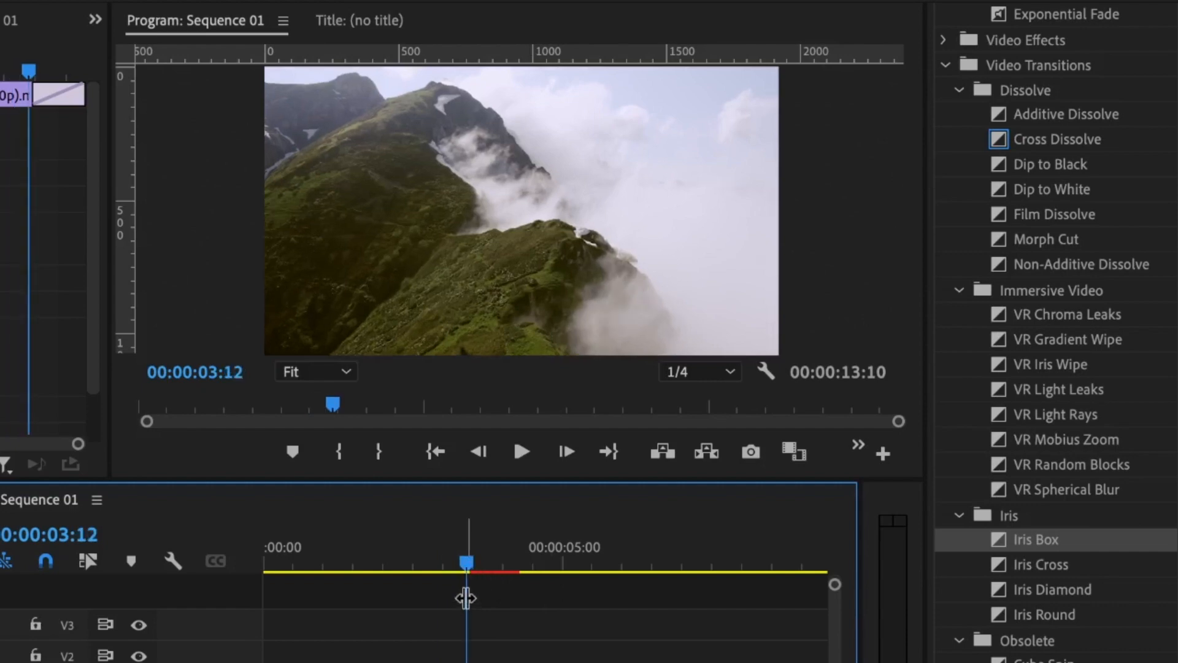
{"action": "key", "text": "i"}
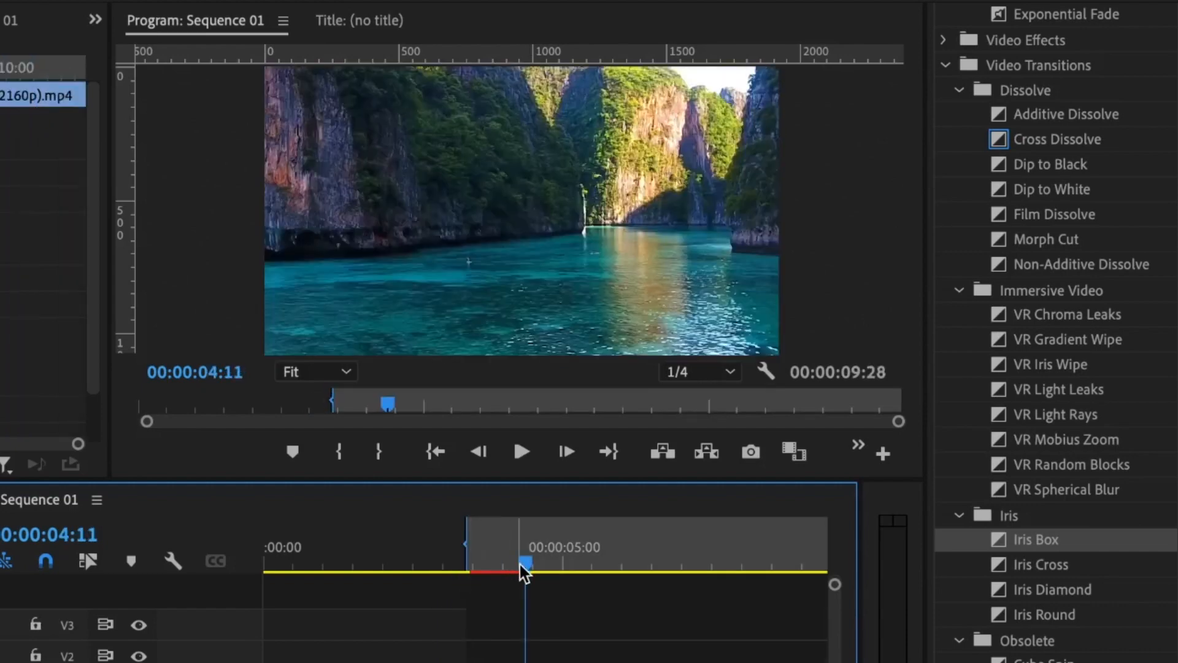
{"action": "key", "text": "o"}
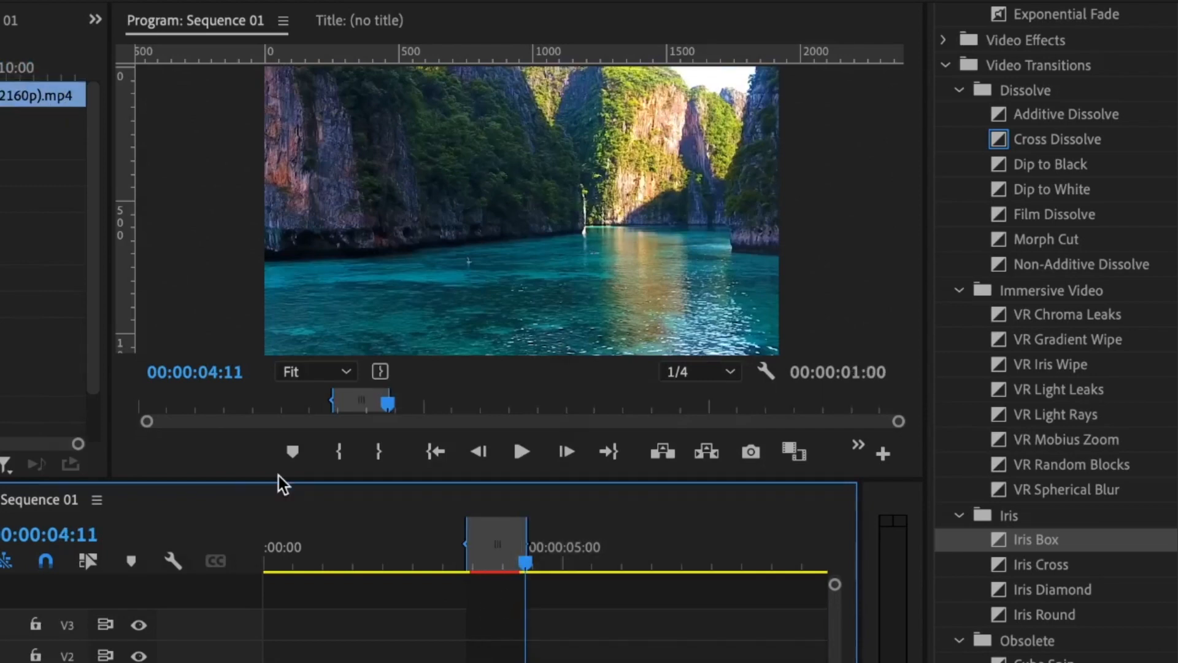
{"action": "key", "text": "Return"}
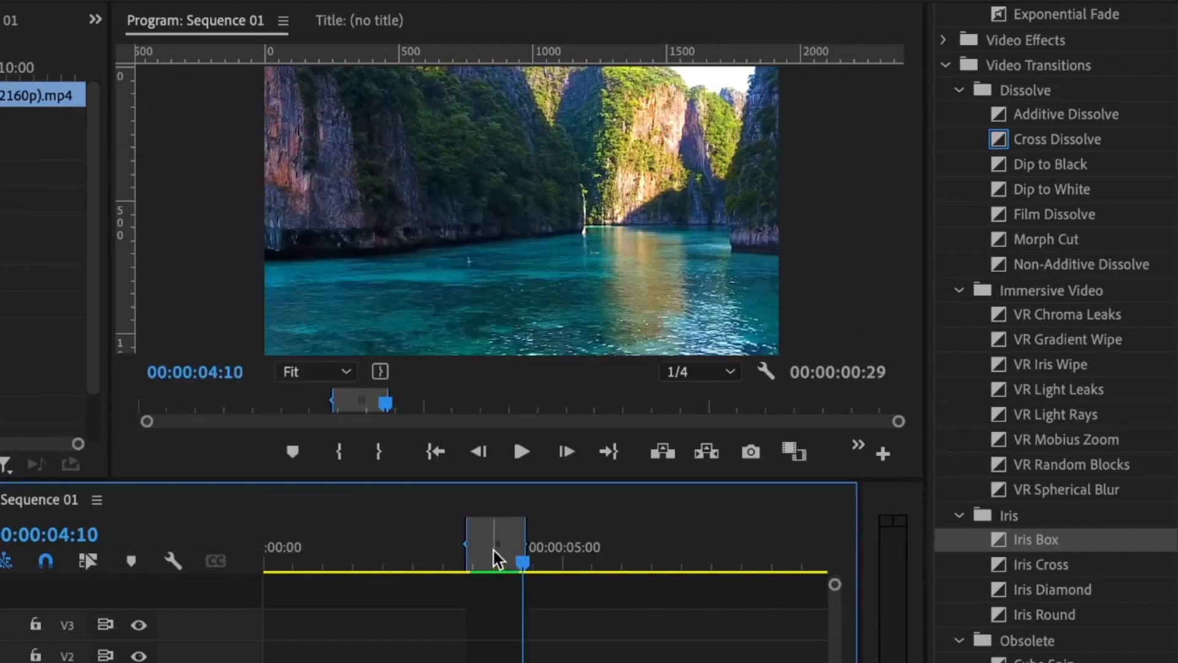
{"action": "right_click", "coordinate": [493, 544]}
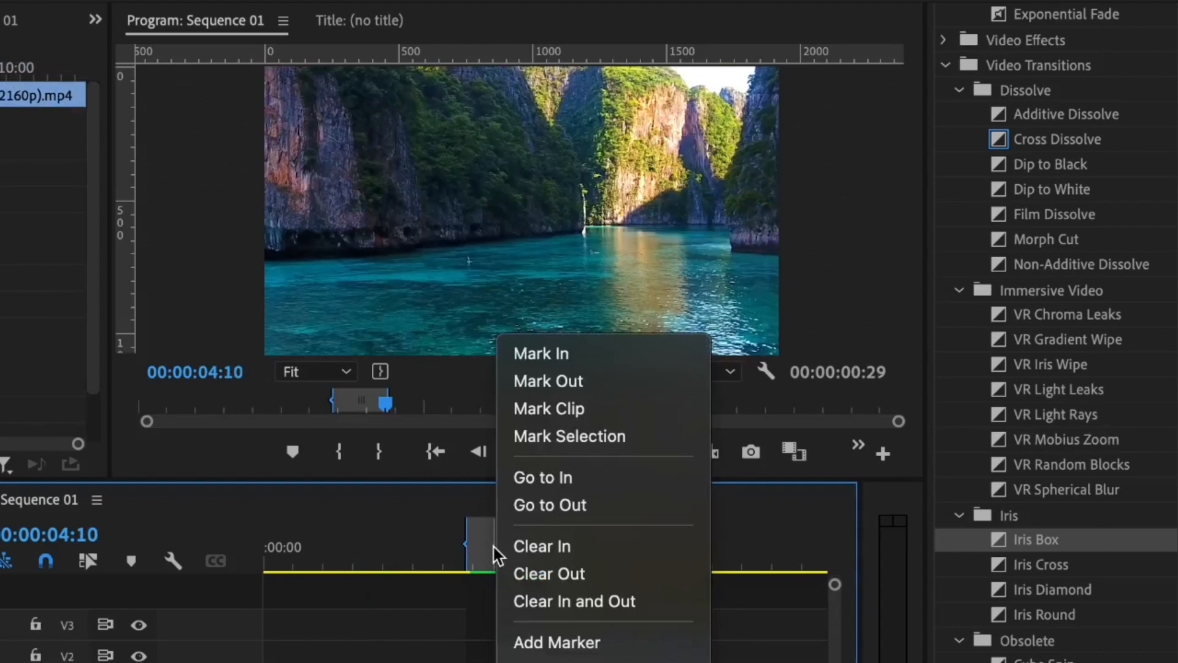
{"action": "left_click", "coordinate": [571, 603]}
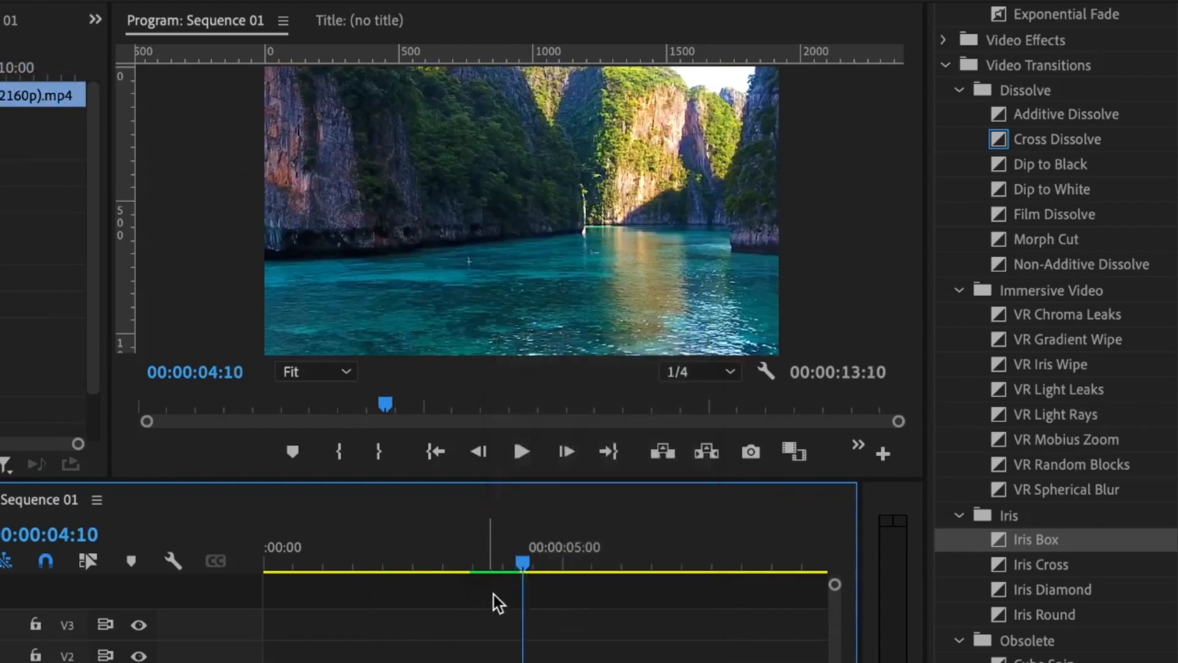
Step: Delete the Iris Box transition from the V1 cut, leaving a straight cut
{"action": "left_click", "coordinate": [470, 568]}
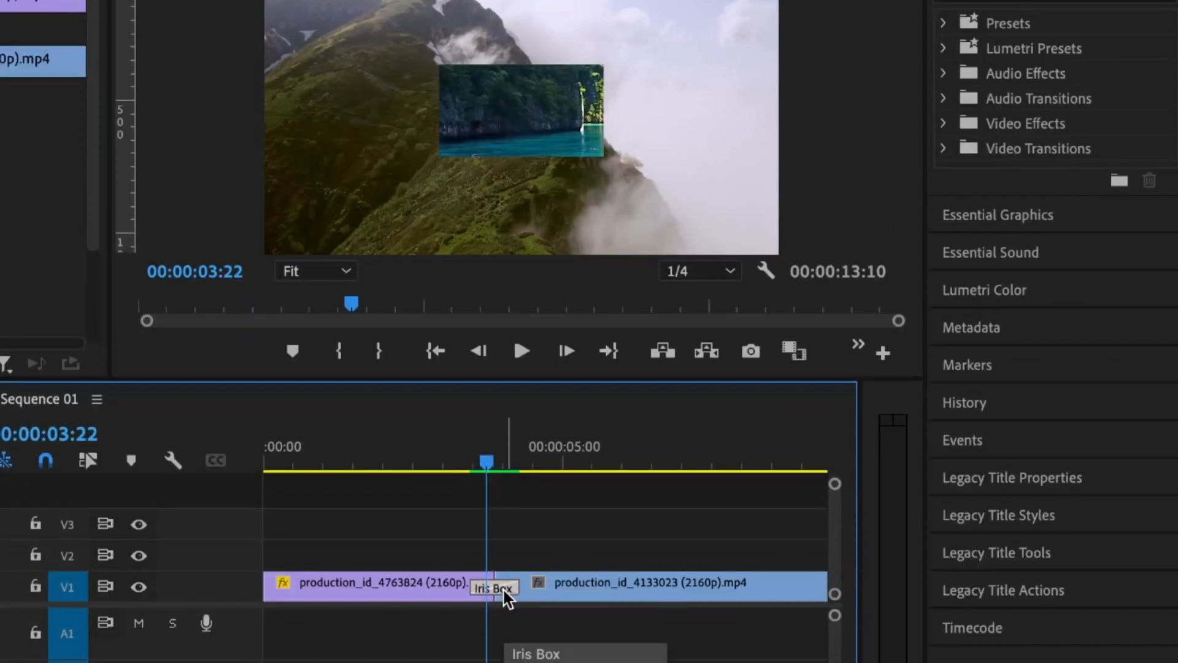
{"action": "key", "text": "Delete"}
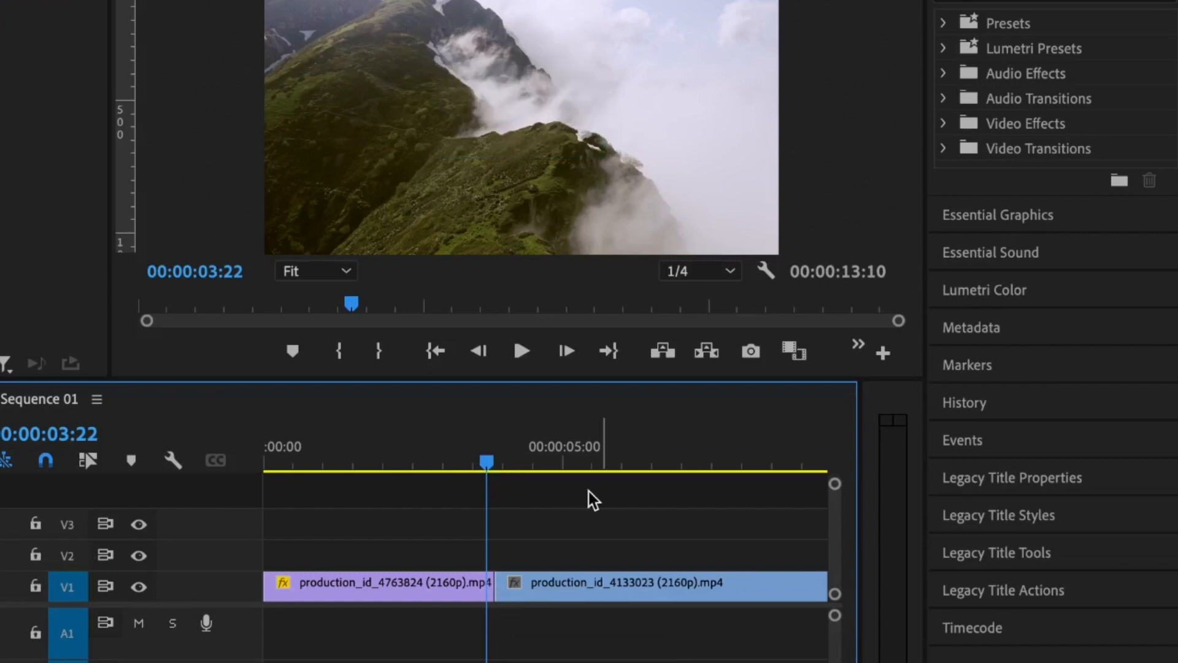
{"action": "left_click", "coordinate": [999, 120]}
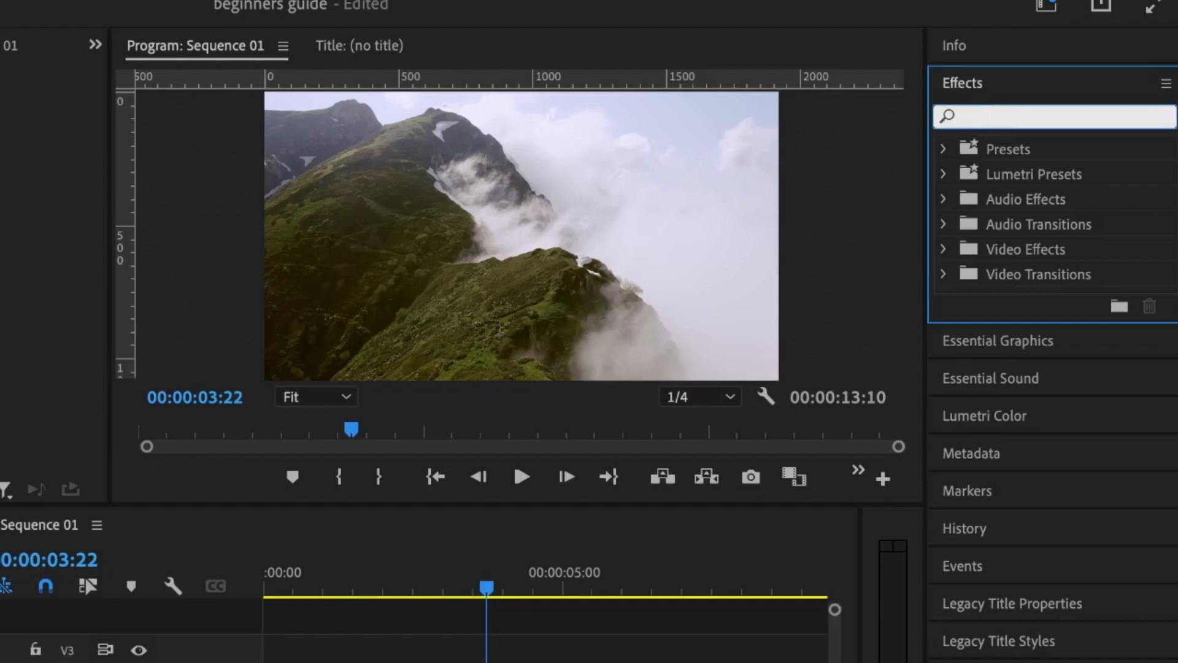
Step: Apply the Distort > Transform effect to the mountain clip
{"action": "type", "text": "transform"}
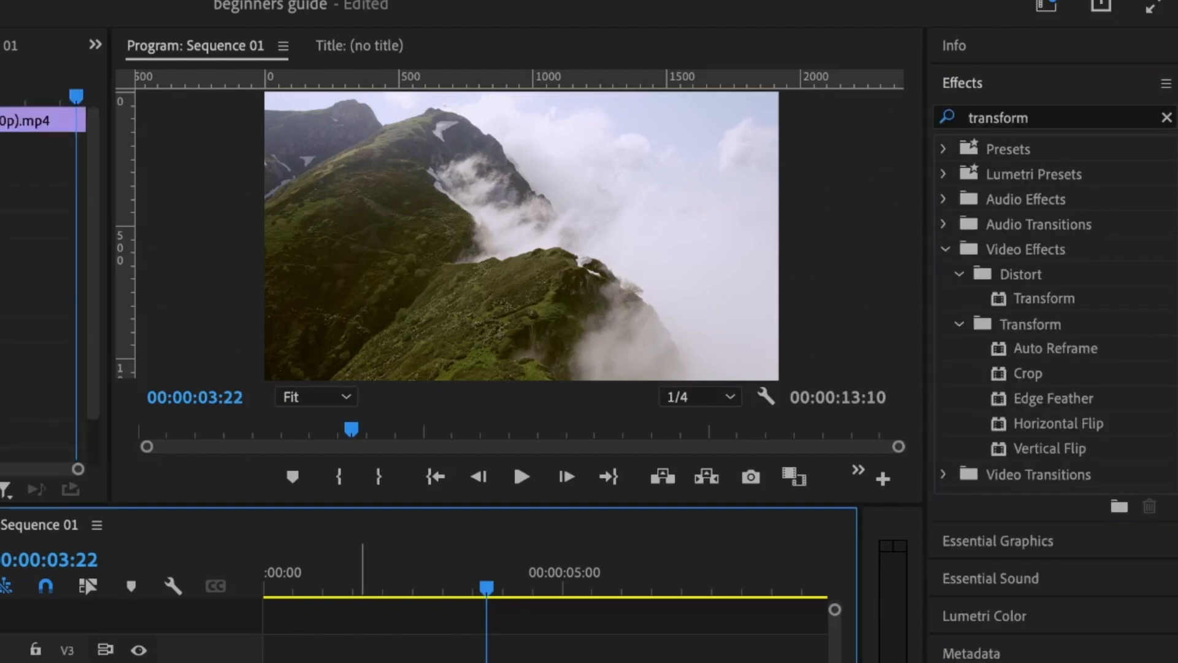
{"action": "left_click", "coordinate": [1049, 299]}
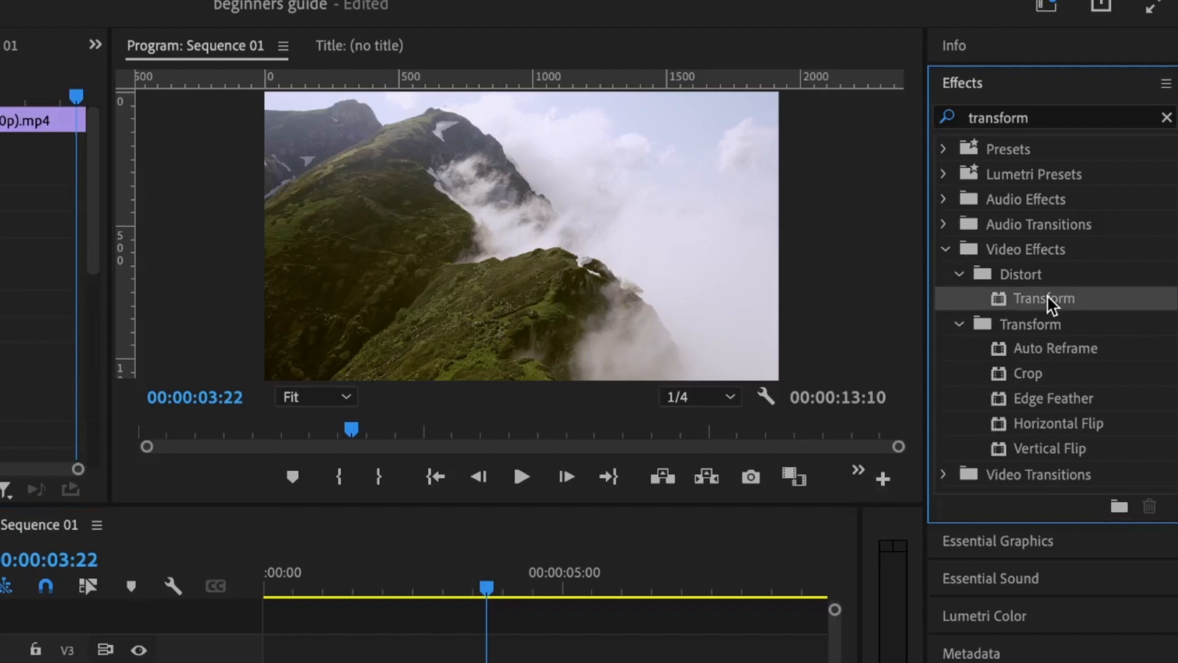
{"action": "scroll", "coordinate": [460, 363], "scroll_direction": "down", "scroll_amount": 5}
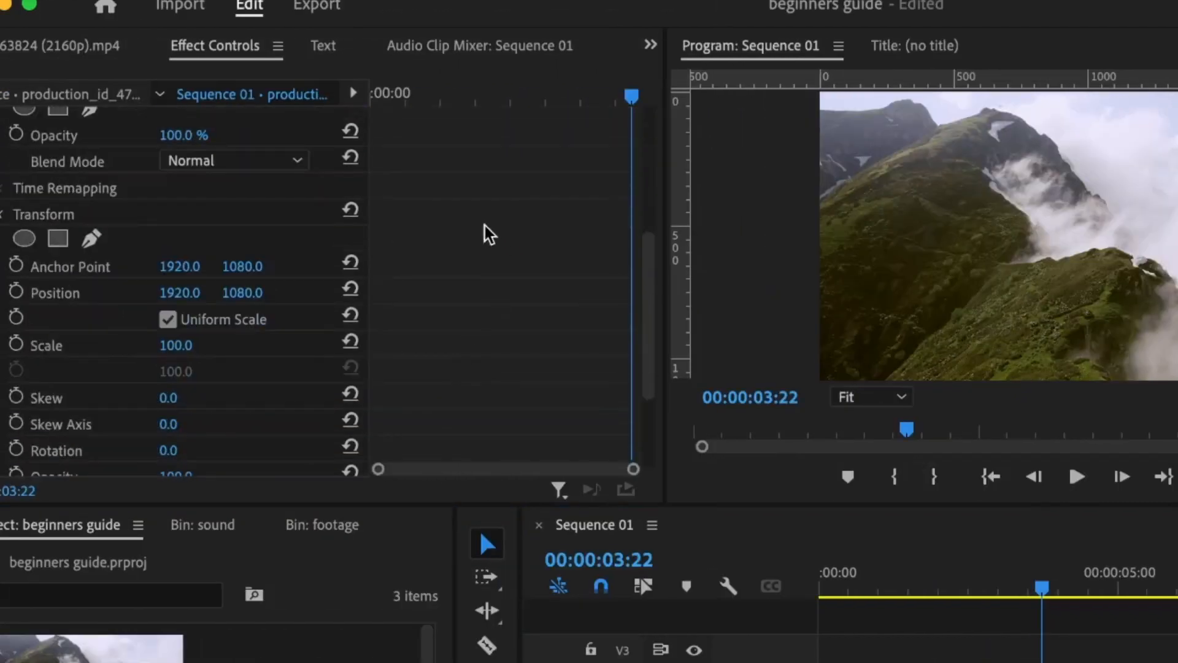
{"action": "scroll", "coordinate": [489, 236], "scroll_direction": "down", "scroll_amount": 3}
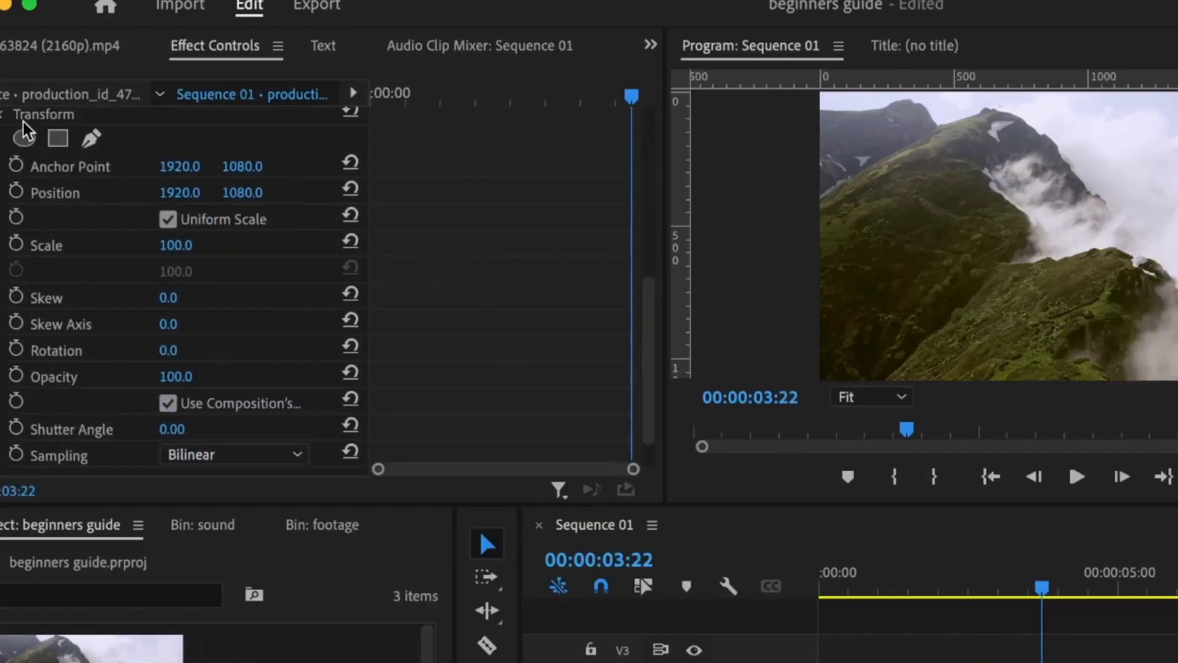
{"action": "scroll", "coordinate": [145, 245], "scroll_direction": "up", "scroll_amount": 1}
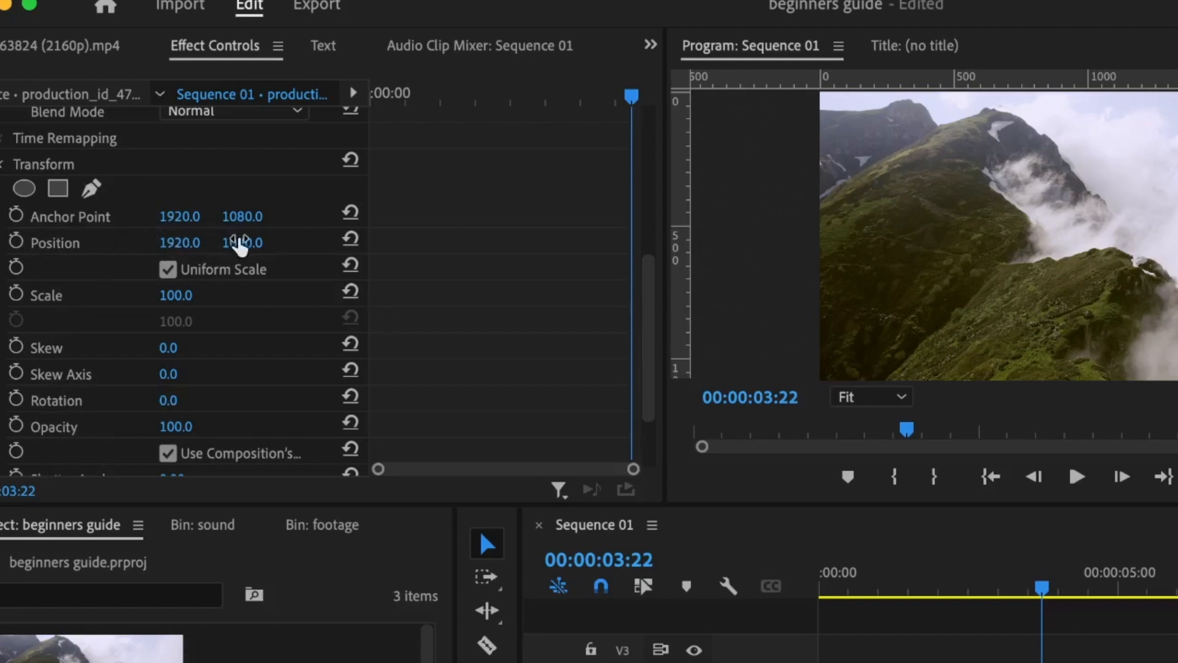
Step: Set Transform Position Y to 1603 and Scale to 117, compare with Motion, then delete Transform
{"action": "left_click_drag", "start_coordinate": [240, 244], "coordinate": [252, 245]}
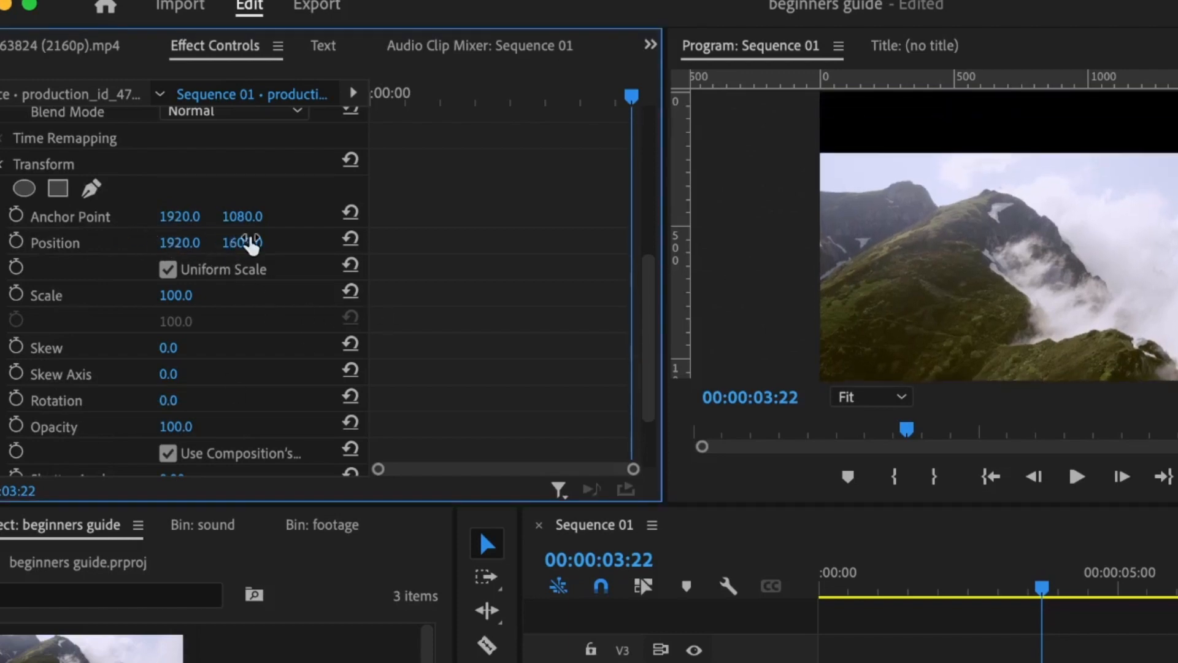
{"action": "scroll", "coordinate": [544, 263], "scroll_direction": "down", "scroll_amount": 2}
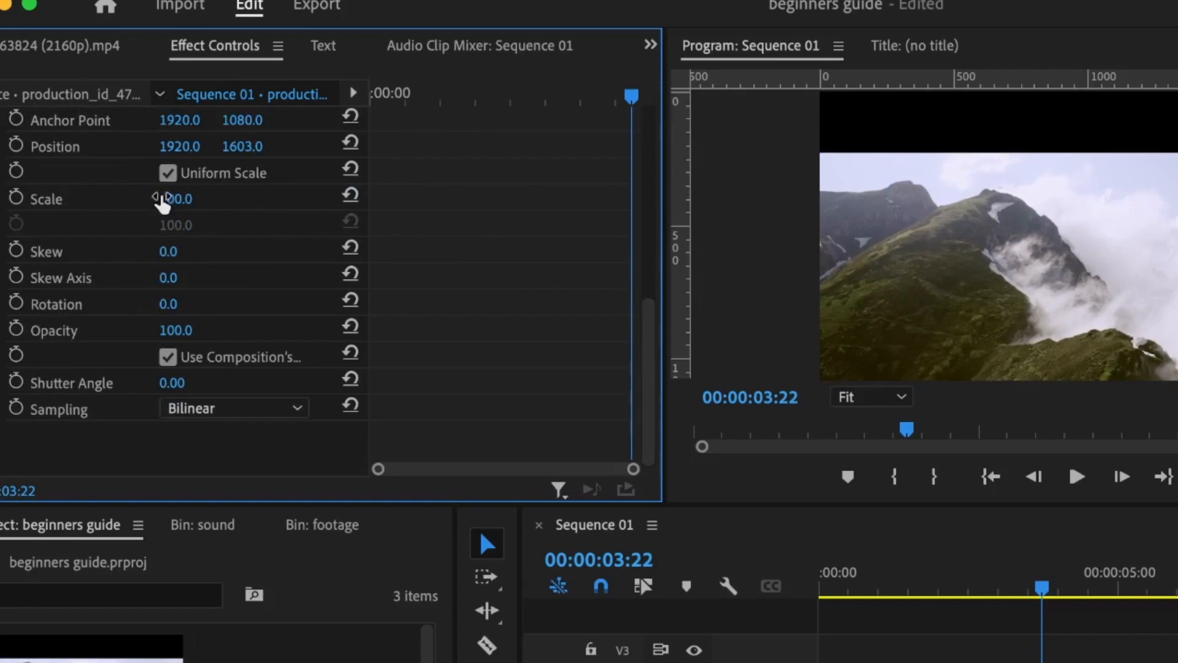
{"action": "mouse_move", "coordinate": [179, 207]}
{"action": "left_mouse_down"}
{"action": "mouse_move", "coordinate": [214, 208]}
{"action": "mouse_move", "coordinate": [189, 208]}
{"action": "left_mouse_up"}
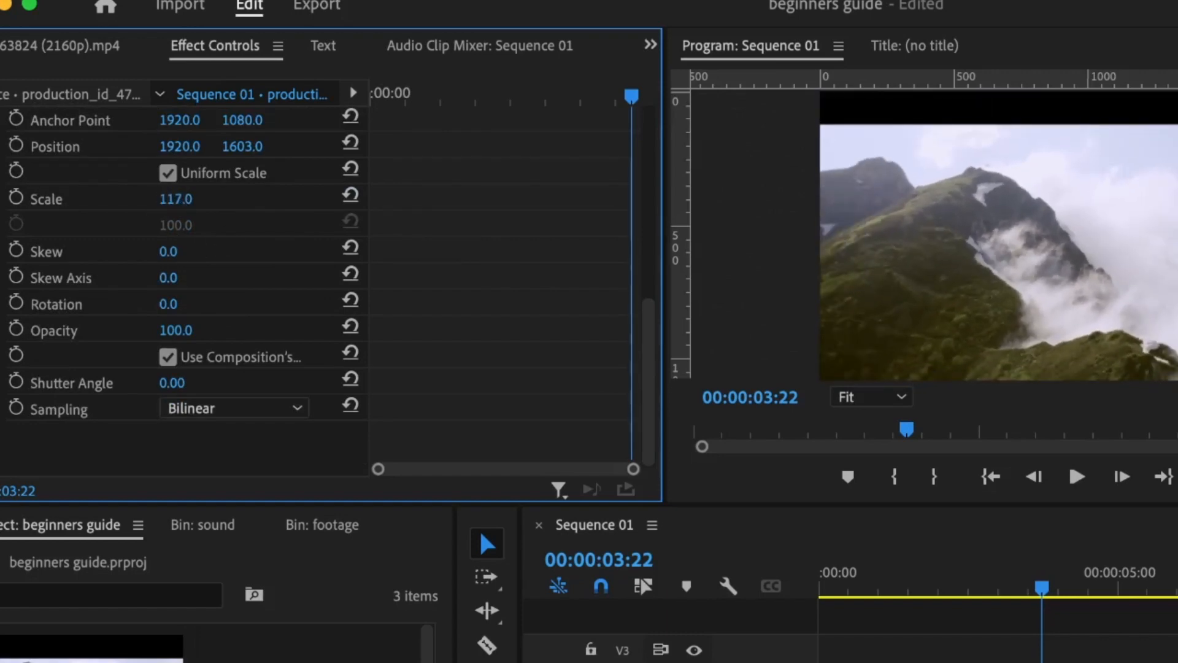
{"action": "scroll", "coordinate": [189, 207], "scroll_direction": "up", "scroll_amount": 5}
{"action": "left_click_drag", "start_coordinate": [404, 93], "coordinate": [391, 95]}
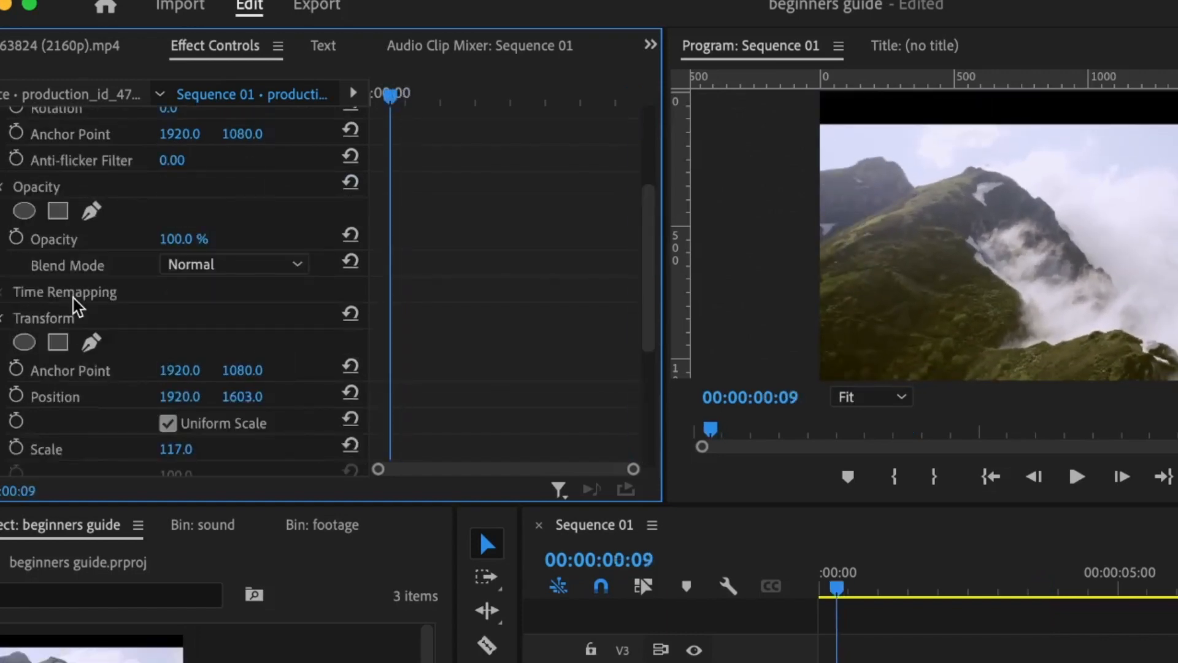
{"action": "scroll", "coordinate": [373, 226], "scroll_direction": "up", "scroll_amount": 3}
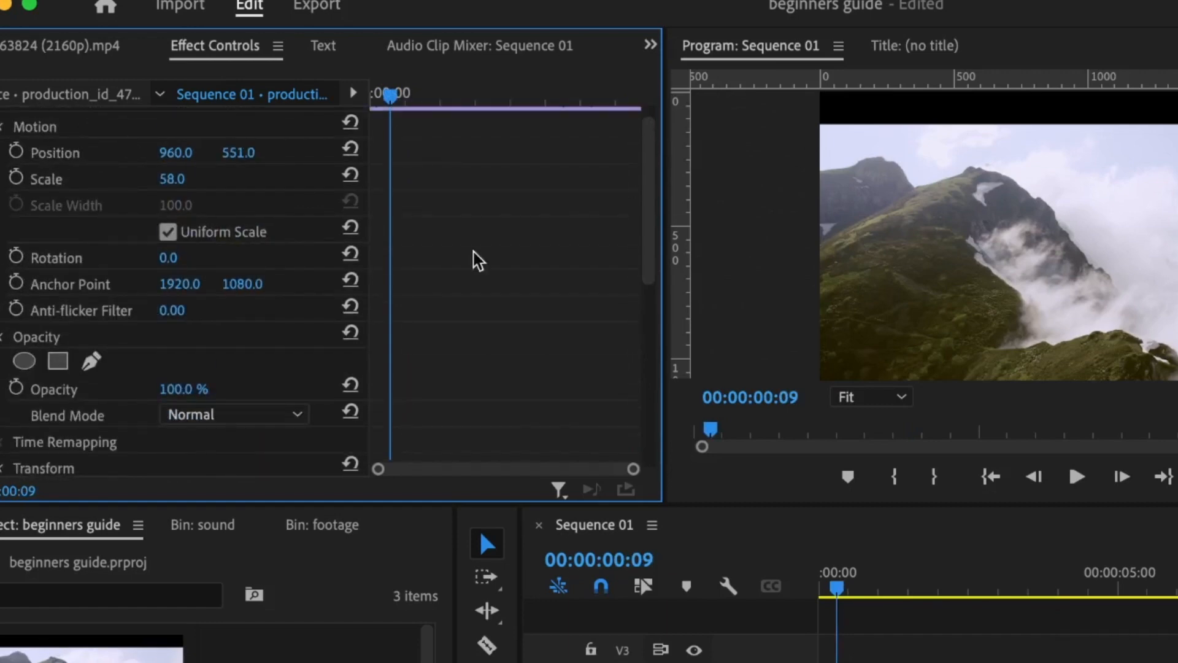
{"action": "scroll", "coordinate": [485, 282], "scroll_direction": "down", "scroll_amount": 4}
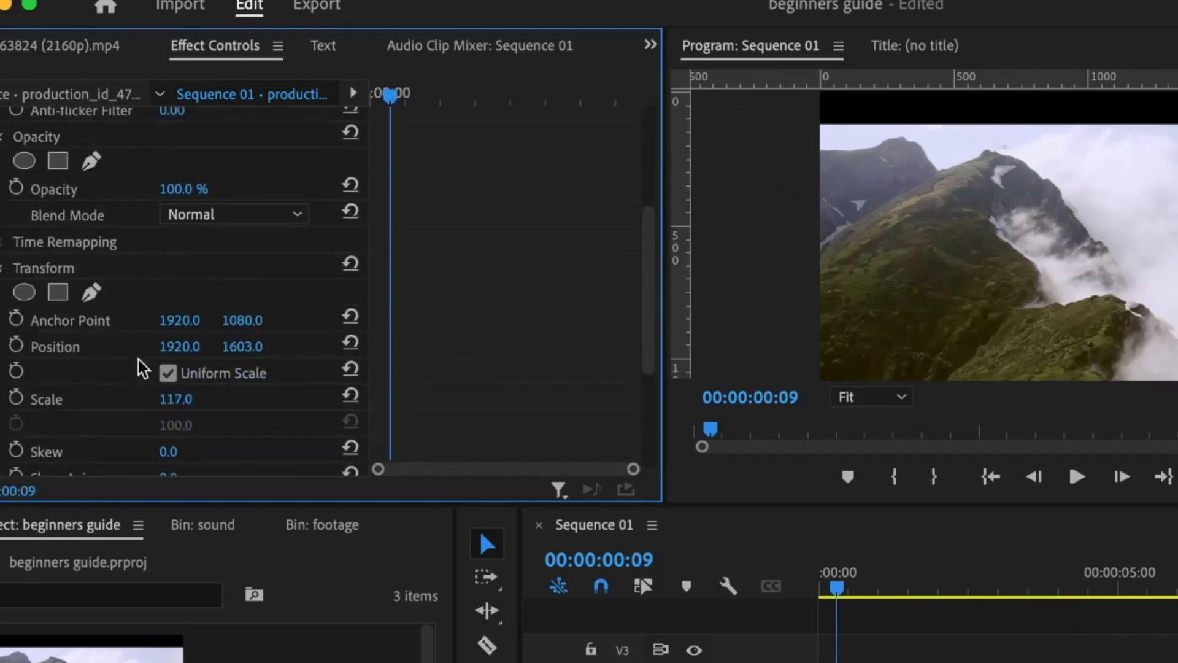
{"action": "scroll", "coordinate": [442, 227], "scroll_direction": "up", "scroll_amount": 4}
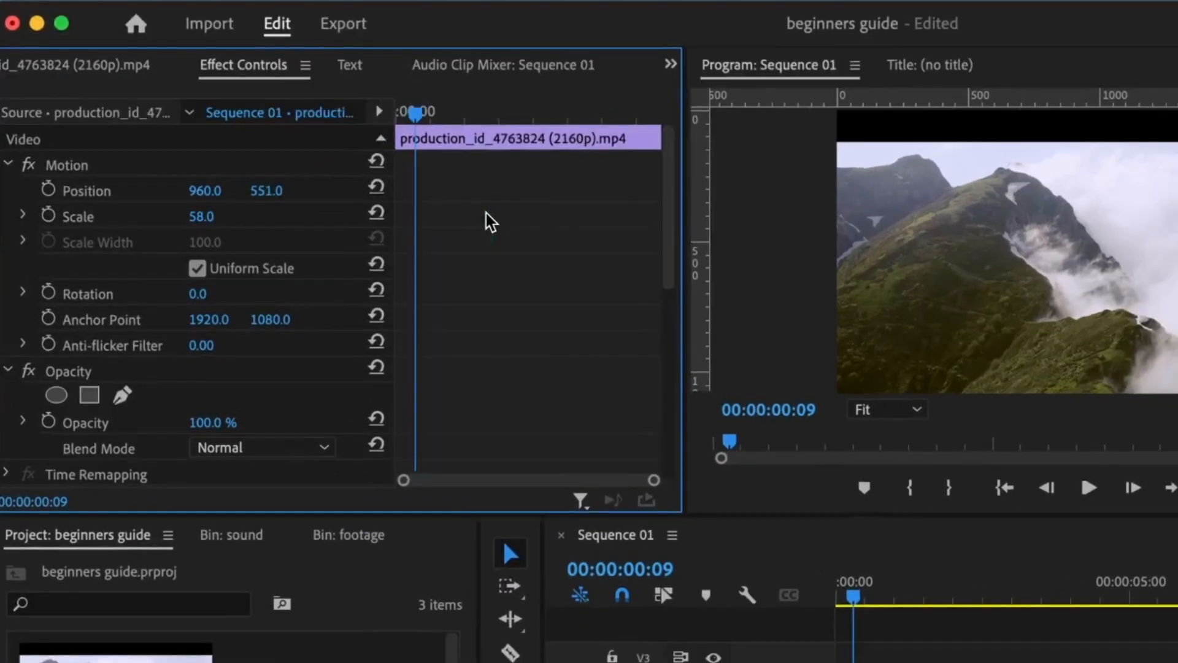
{"action": "scroll", "coordinate": [92, 245], "scroll_direction": "down", "scroll_amount": 5}
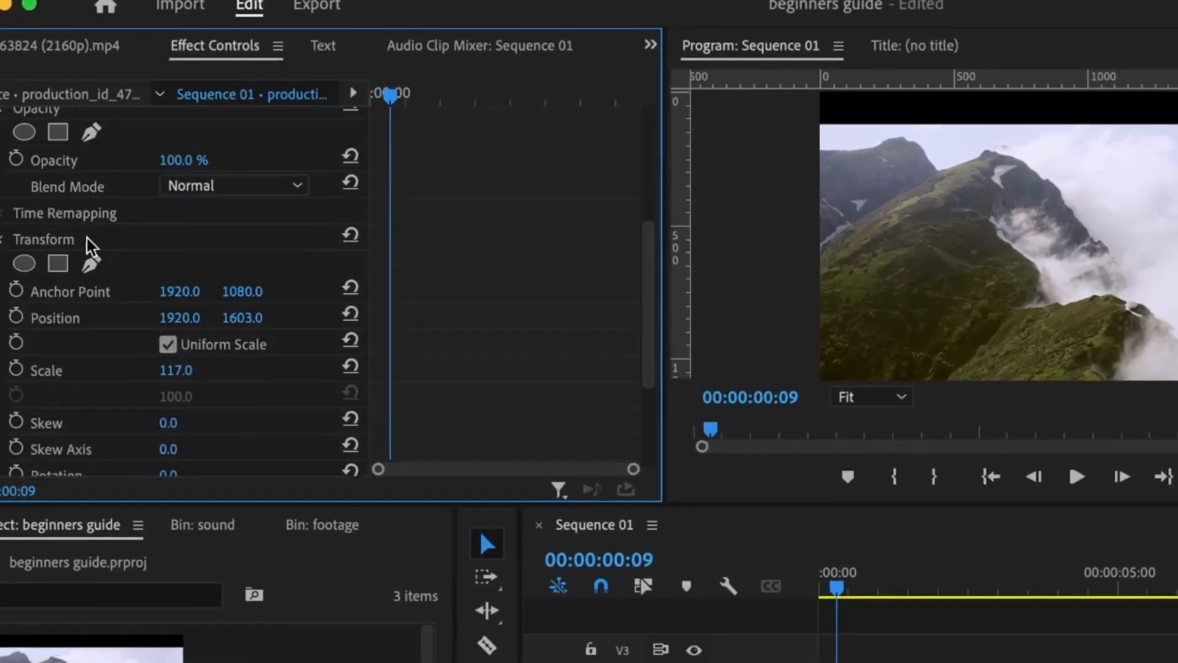
{"action": "left_click", "coordinate": [38, 246]}
{"action": "key", "text": "Delete"}
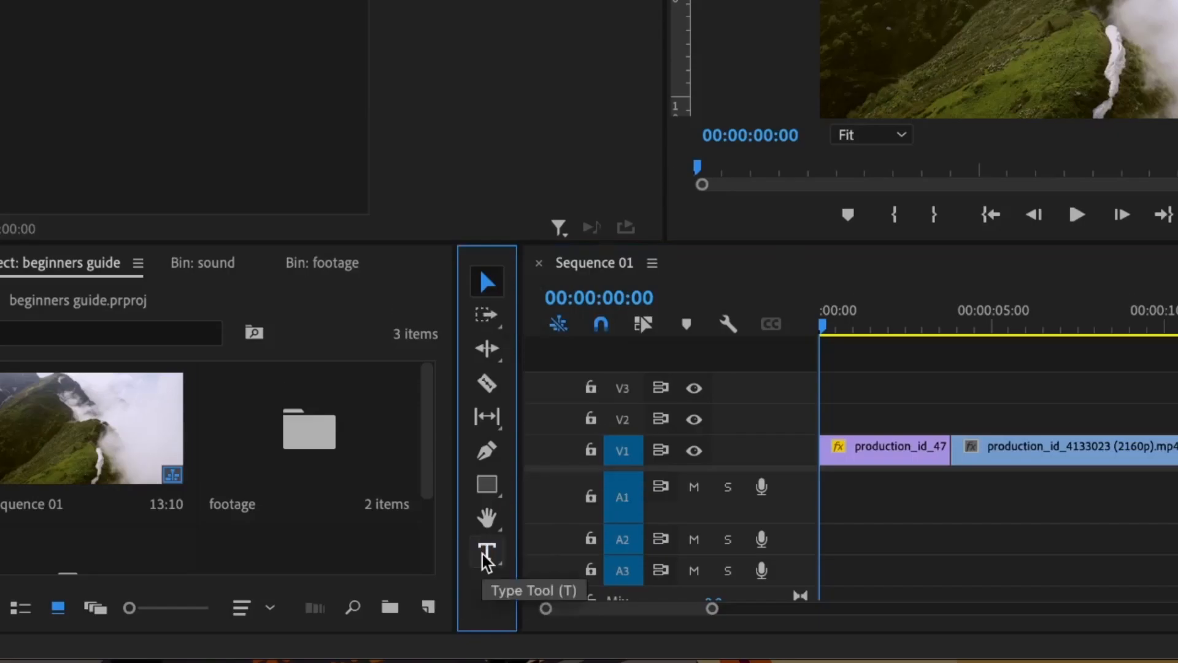
Step: Type a two-line title 'hello' / 'editors' over the mountain clip
{"action": "left_click", "coordinate": [488, 555]}
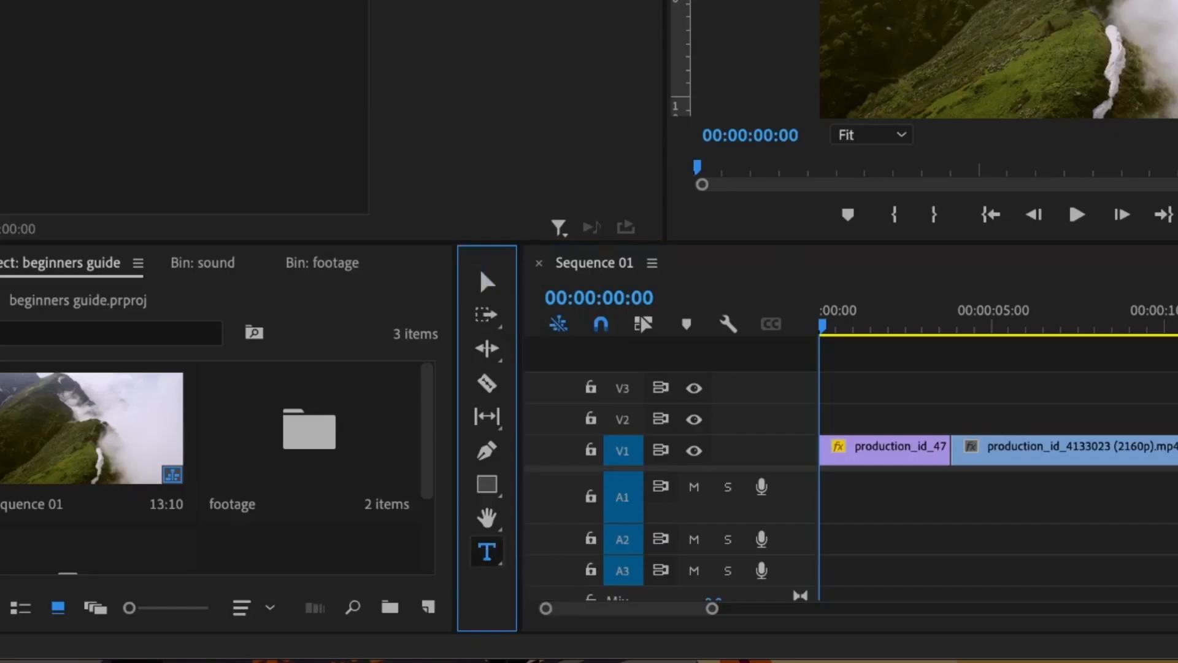
{"action": "type", "text": "hello"}
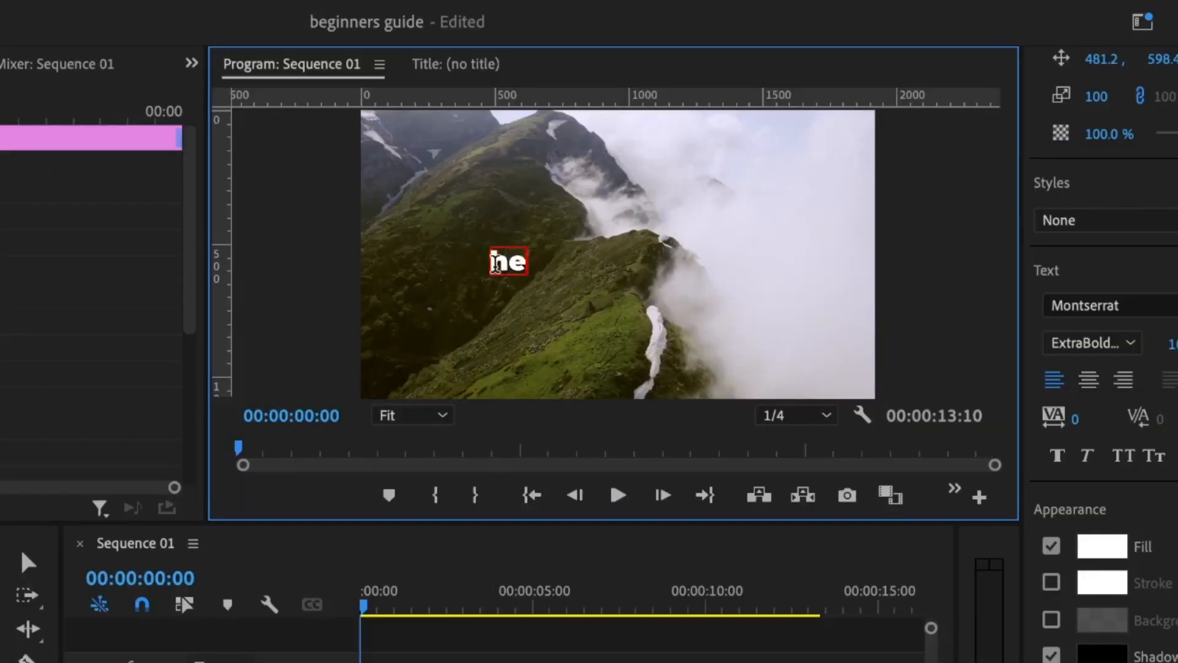
{"action": "key", "text": "Return"}
{"action": "type", "text": "editors"}
Step: Switch to the All Panels workspace and expand the title's Essential Graphics properties
{"action": "left_click", "coordinate": [1141, 25]}
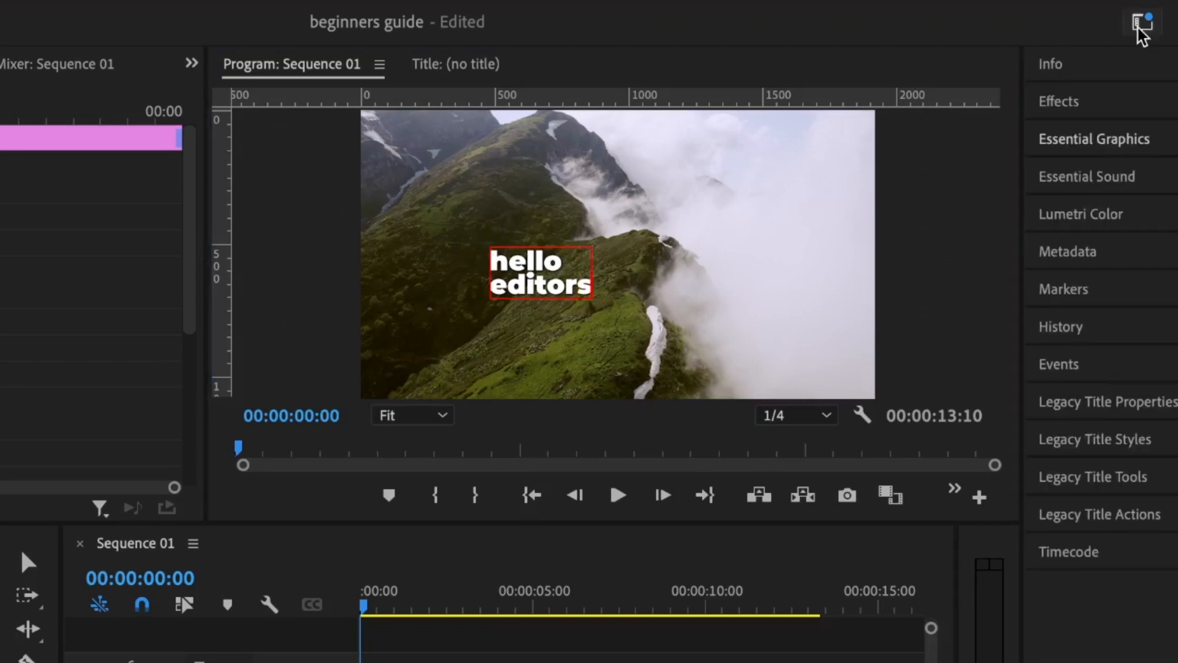
{"action": "left_click", "coordinate": [1141, 27]}
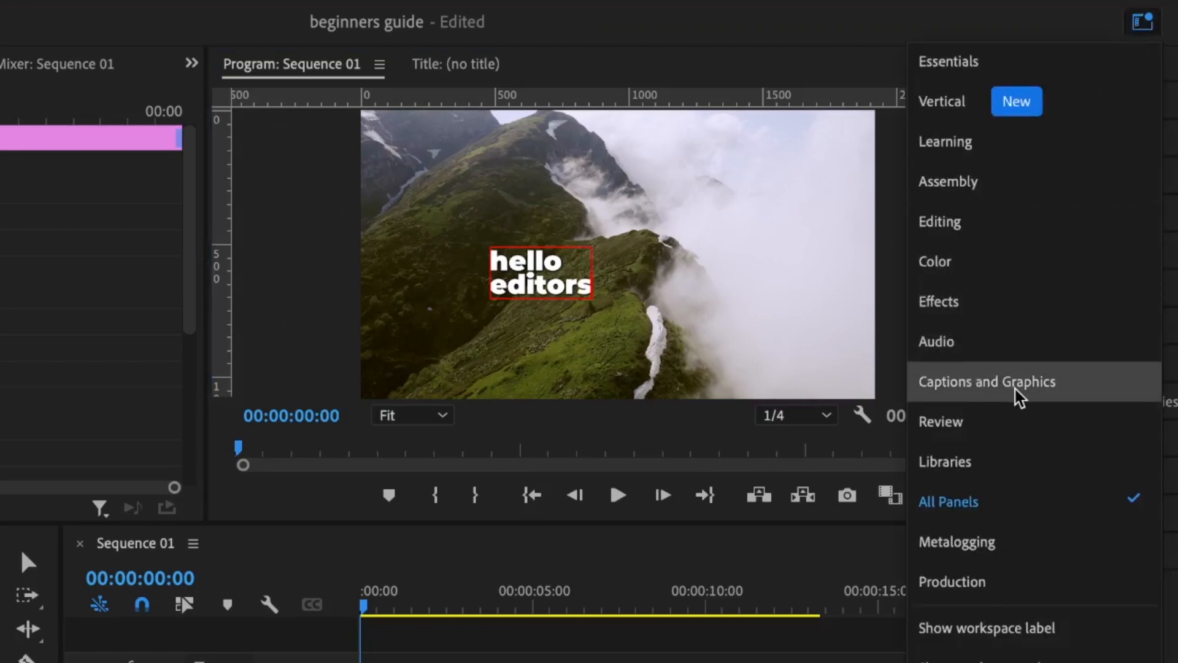
{"action": "left_click", "coordinate": [953, 512]}
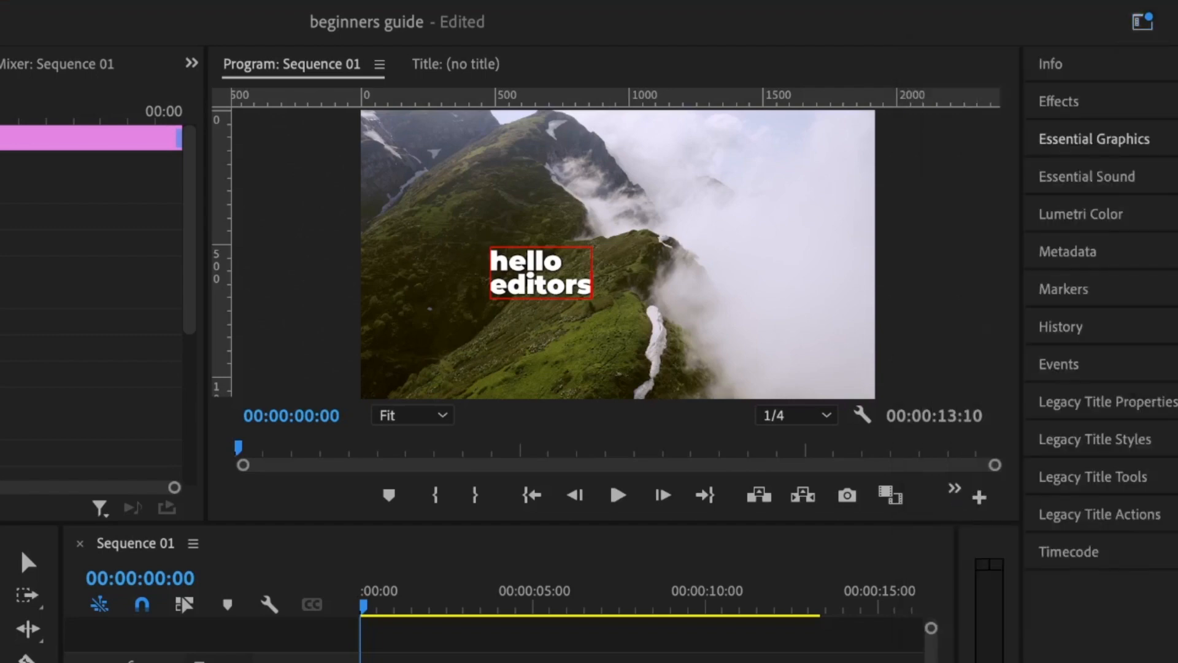
{"action": "left_click", "coordinate": [1074, 146]}
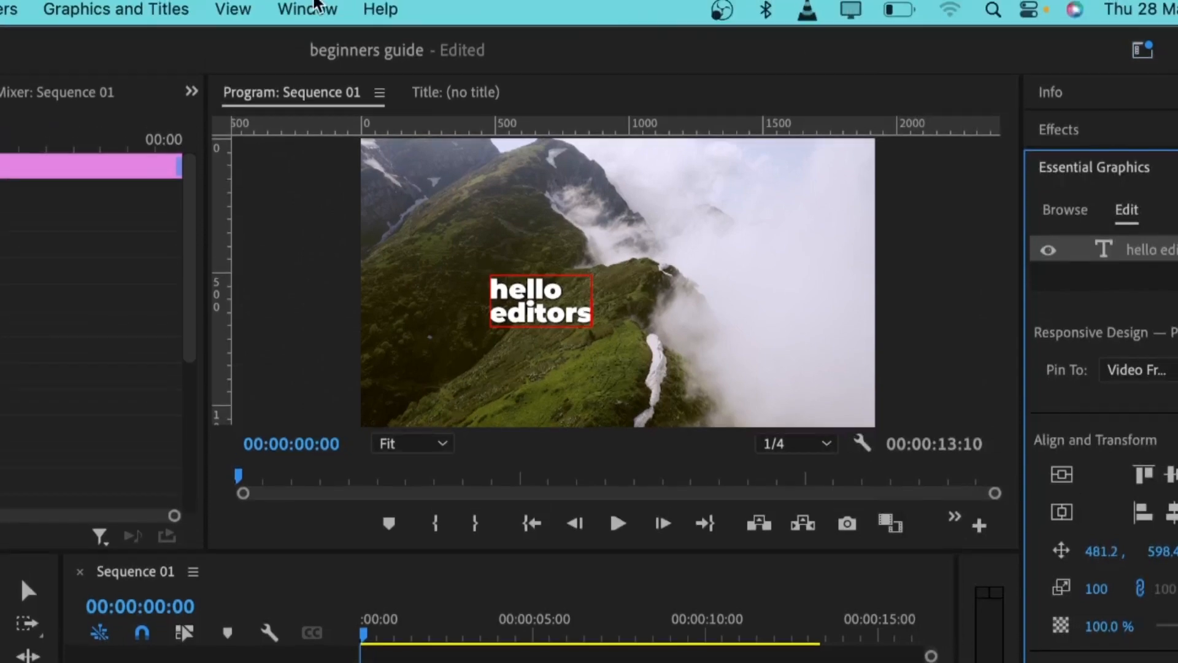
Step: Align the title to horizontal and vertical center, then raise Position Y to about 368
{"action": "left_click", "coordinate": [310, 9]}
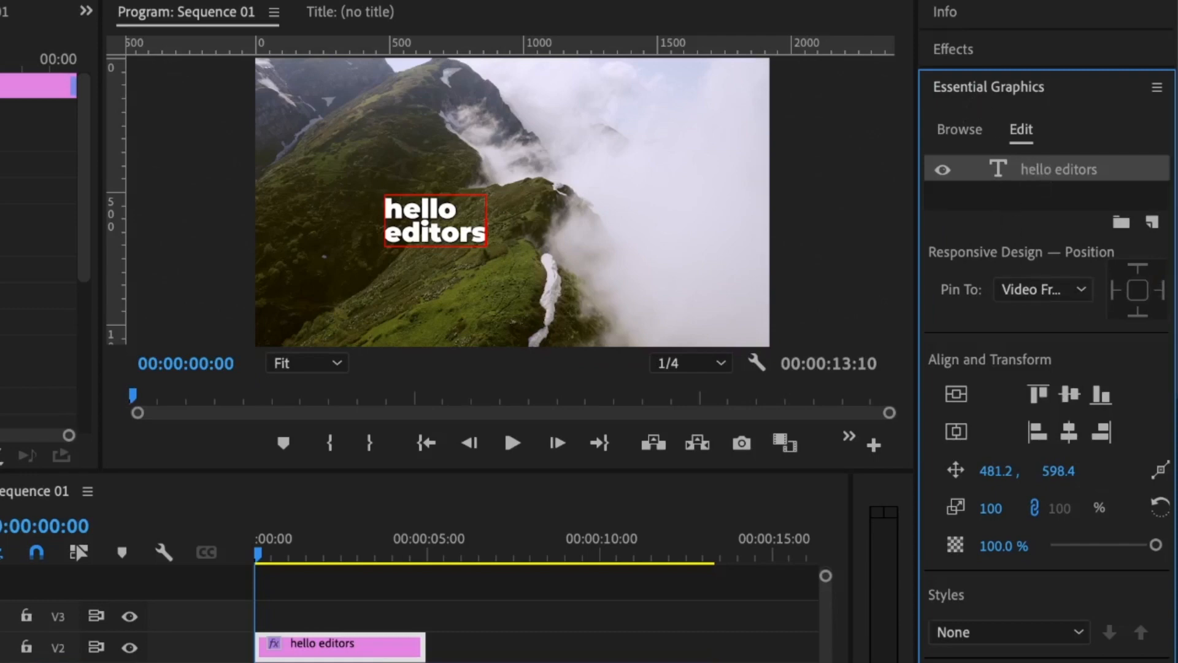
{"action": "scroll", "coordinate": [1173, 282], "scroll_direction": "down", "scroll_amount": 4}
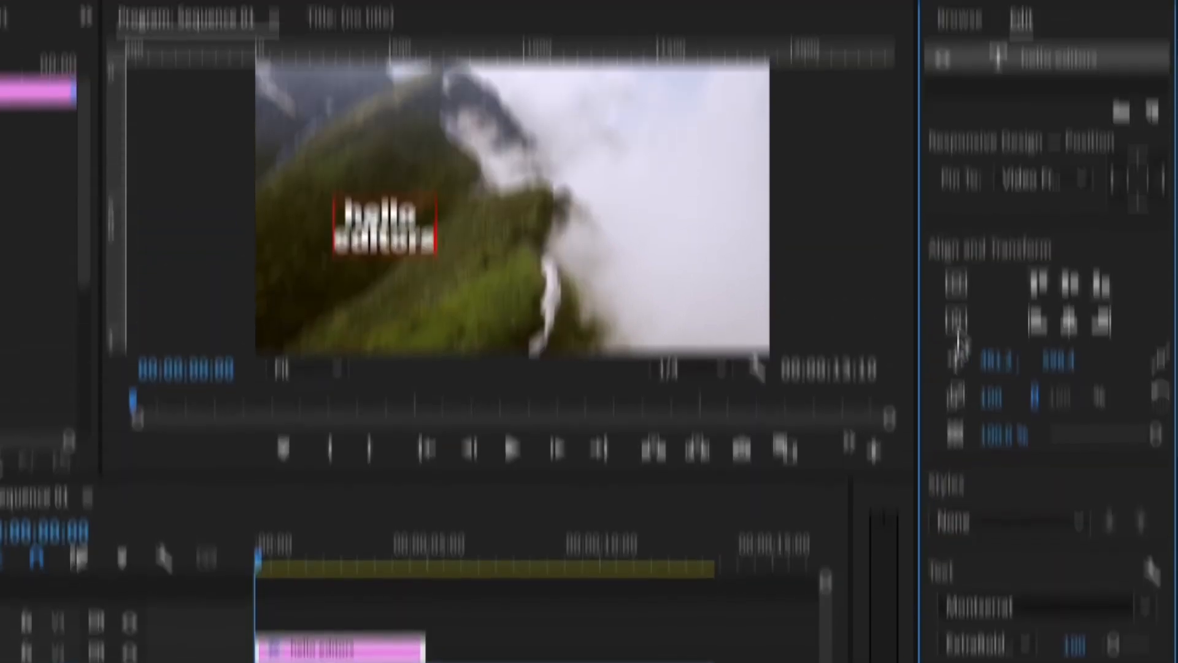
{"action": "left_click", "coordinate": [956, 149]}
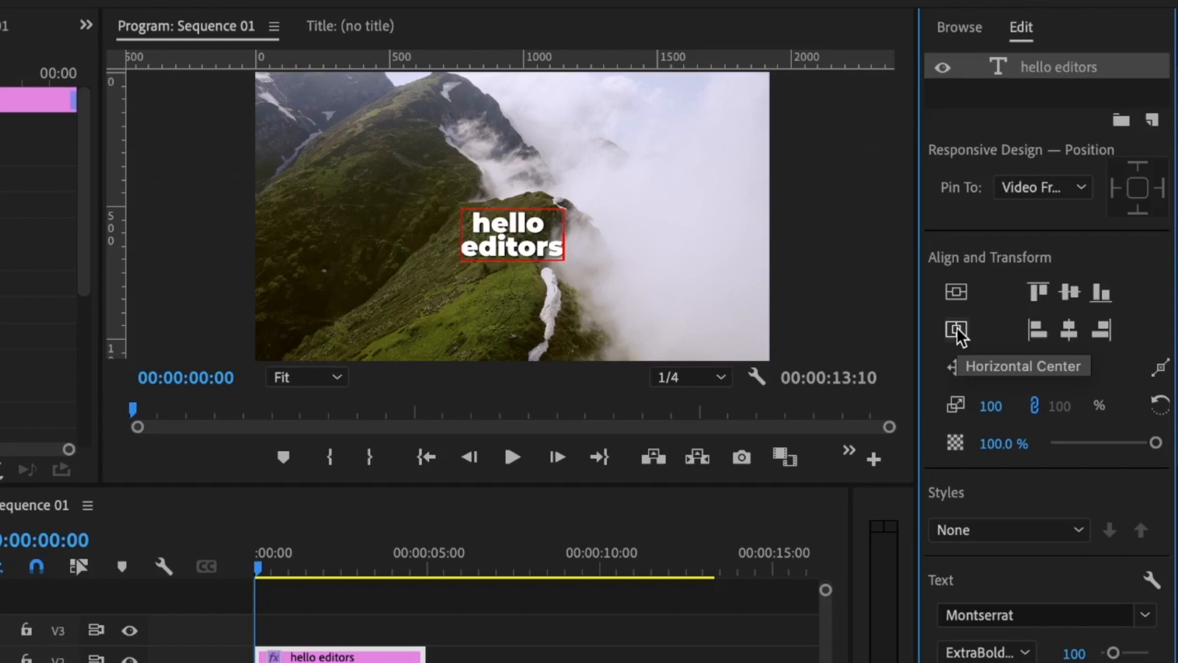
{"action": "left_click", "coordinate": [959, 294]}
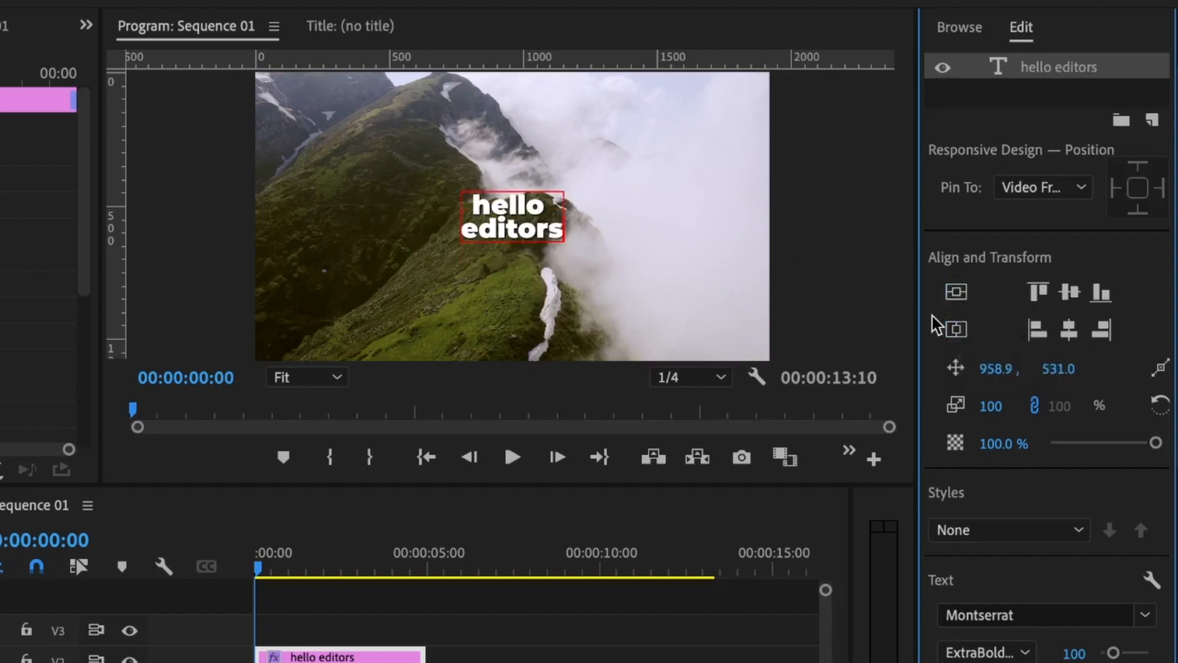
{"action": "left_click_drag", "start_coordinate": [1053, 367], "coordinate": [895, 368]}
{"action": "left_click_drag", "start_coordinate": [1059, 368], "coordinate": [1092, 369]}
{"action": "scroll", "coordinate": [1044, 265], "scroll_direction": "down", "scroll_amount": 5}
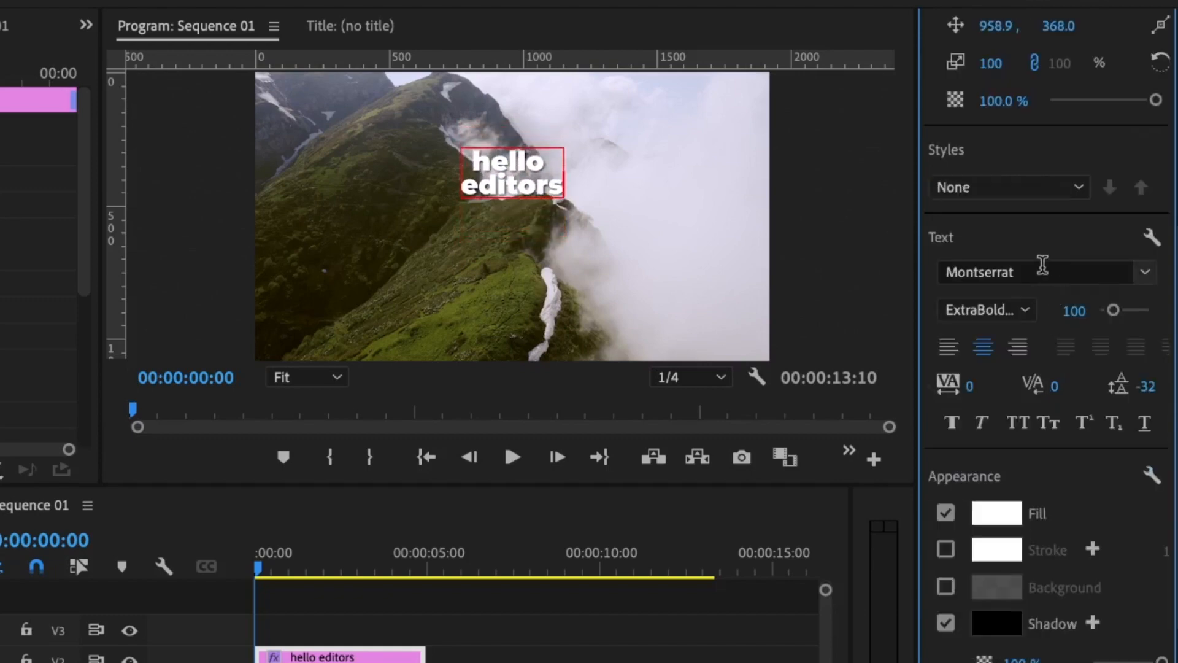
{"action": "left_click", "coordinate": [1143, 272]}
{"action": "left_click", "coordinate": [1141, 268]}
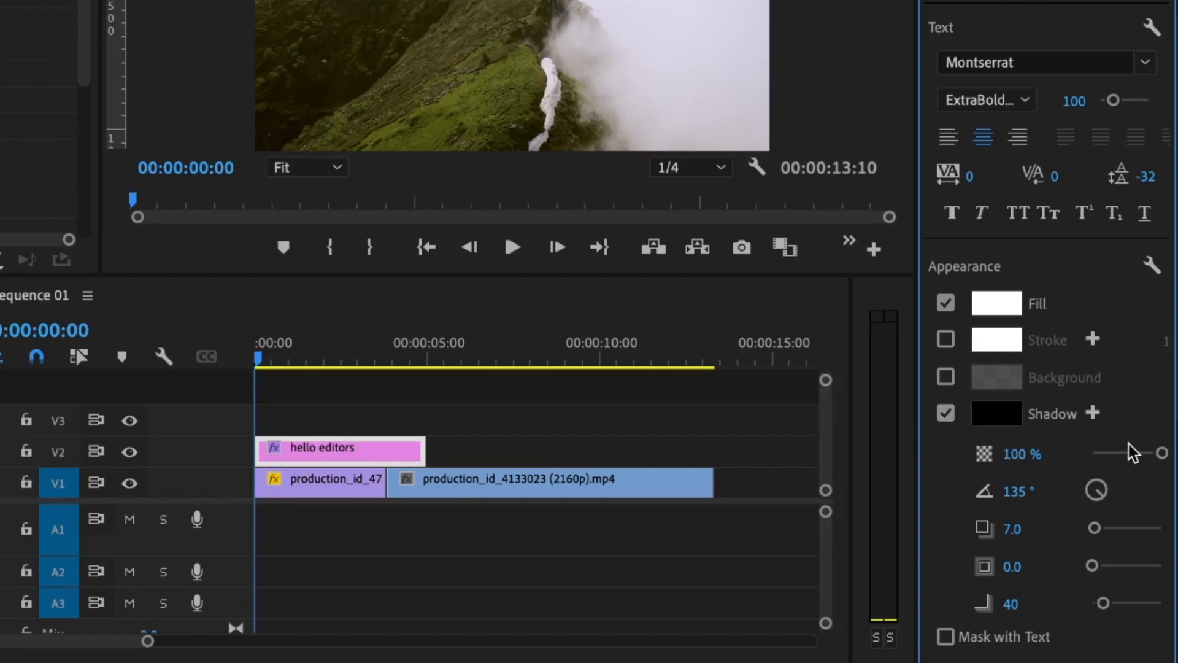
{"action": "scroll", "coordinate": [1043, 399], "scroll_direction": "down", "scroll_amount": 3}
{"action": "left_click", "coordinate": [1004, 334]}
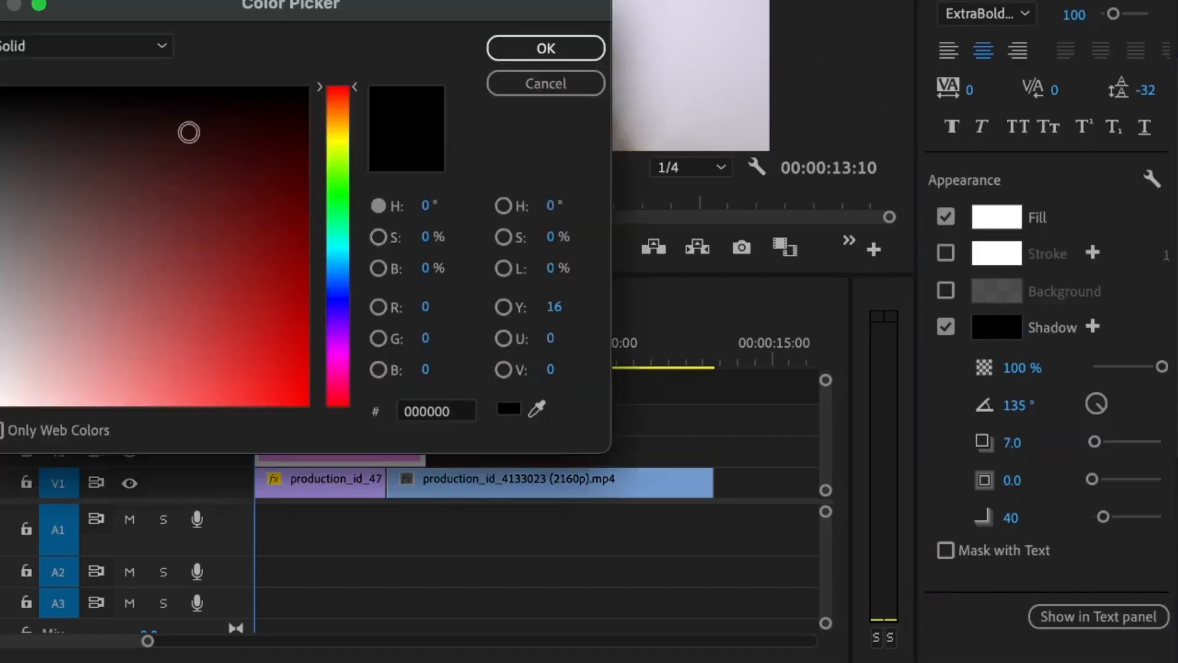
{"action": "left_click", "coordinate": [537, 50]}
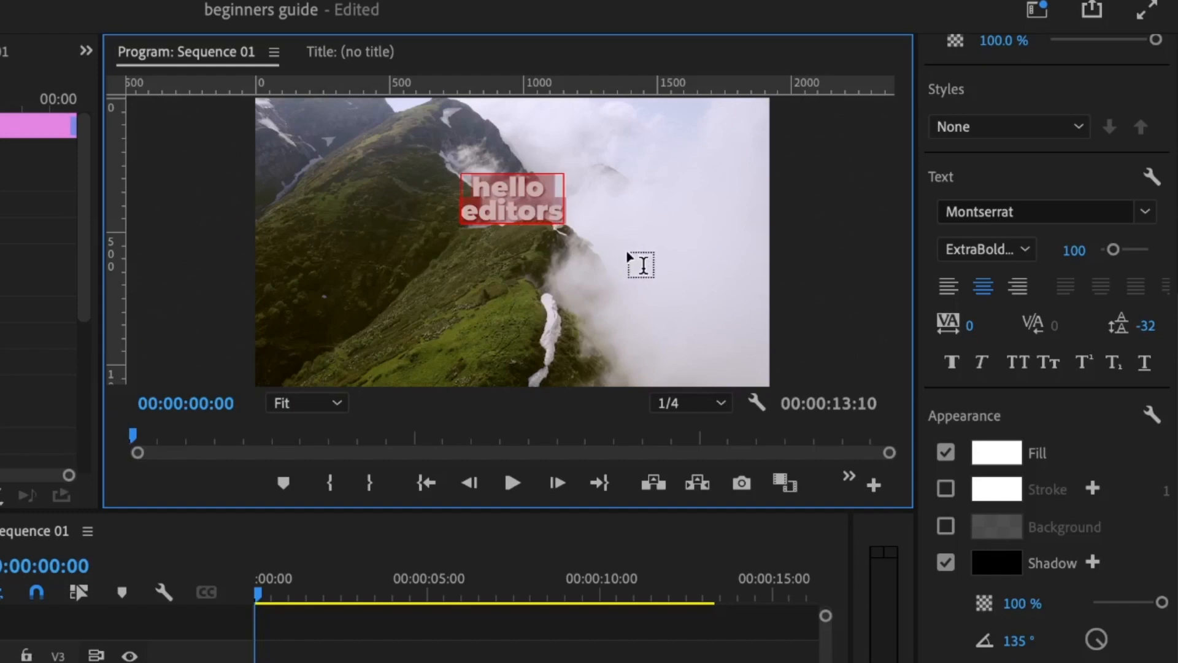
Step: Make the title All Caps with letter tracking of 200
{"action": "left_click", "coordinate": [1019, 366]}
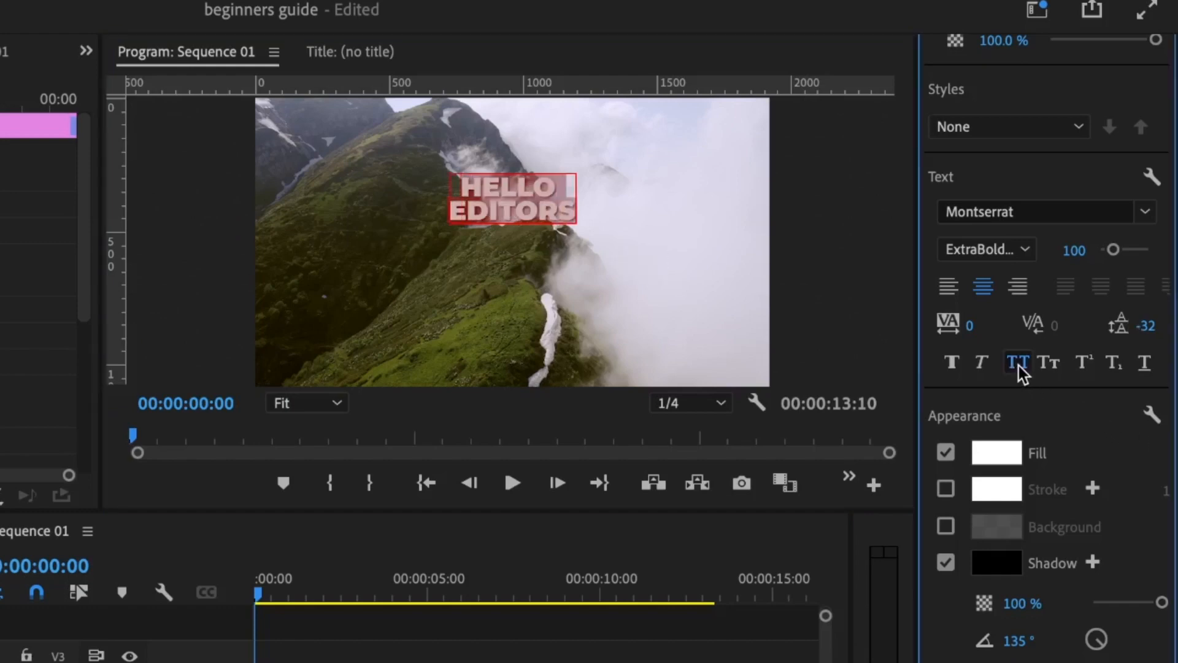
{"action": "left_click", "coordinate": [970, 328]}
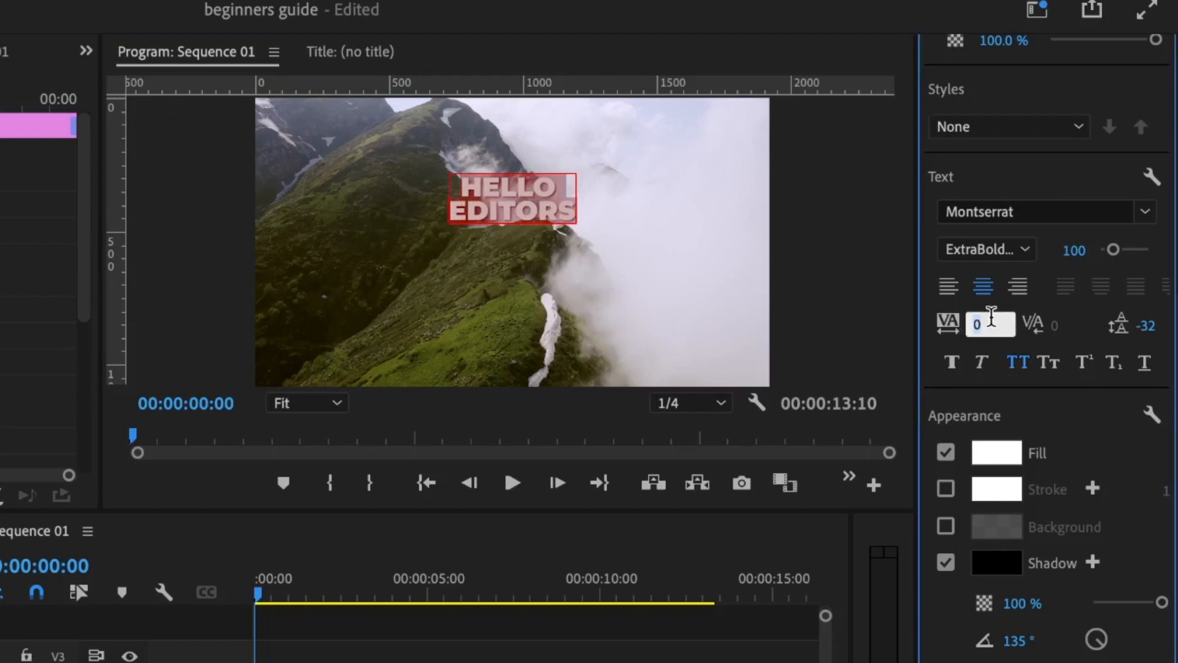
{"action": "type", "text": "200"}
{"action": "key", "text": "Return"}
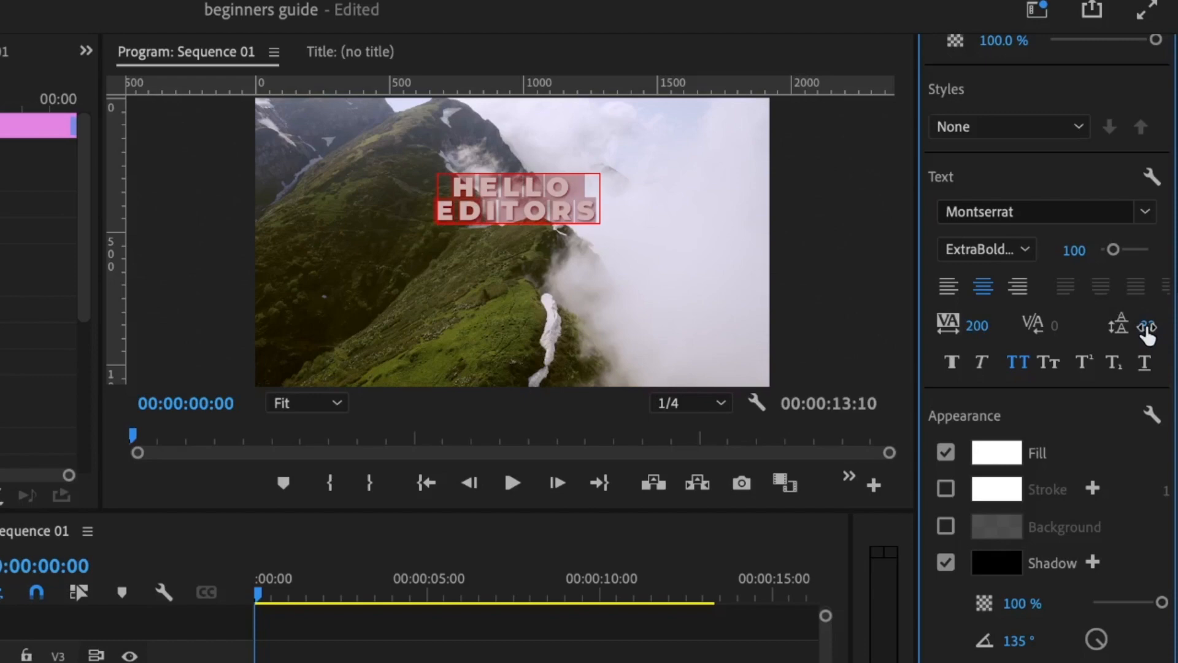
Step: Set the title's leading to -30 to pull the two lines closer
{"action": "left_click", "coordinate": [1146, 328]}
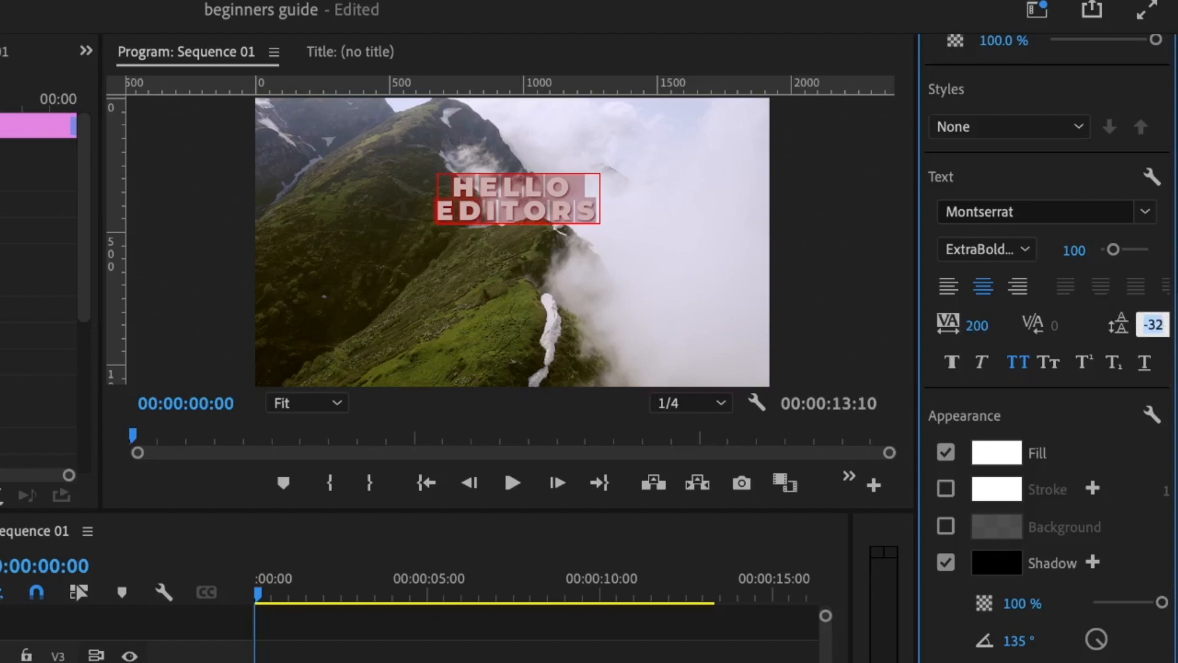
{"action": "type", "text": "0"}
{"action": "key", "text": "Return"}
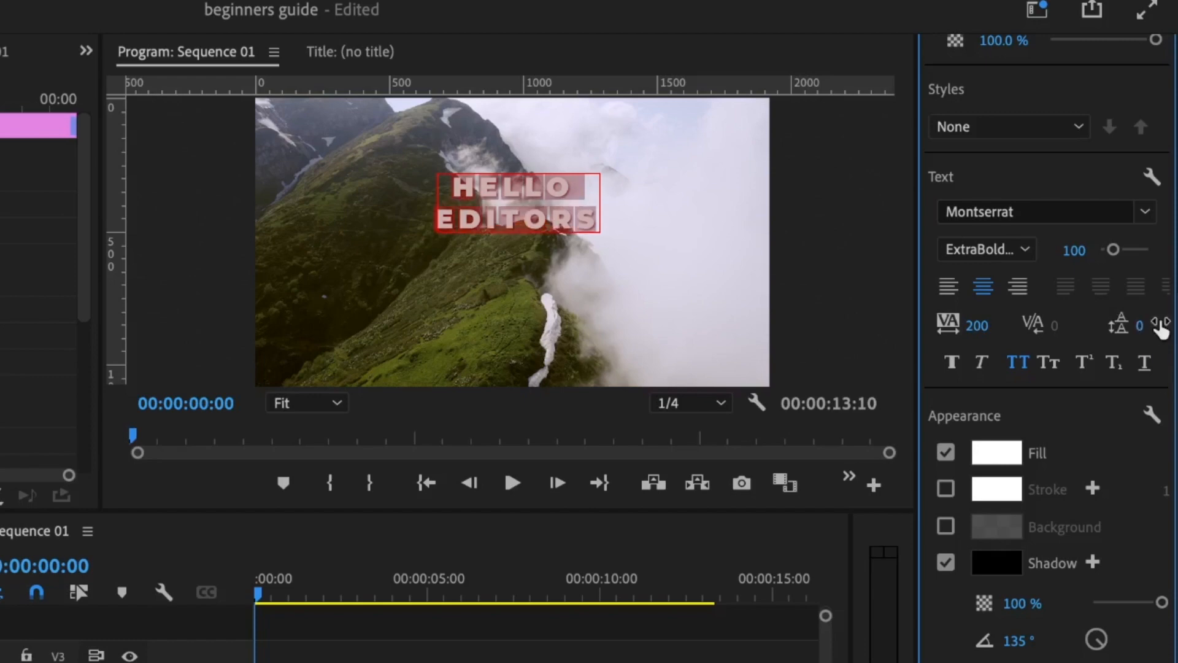
{"action": "left_click", "coordinate": [1160, 328]}
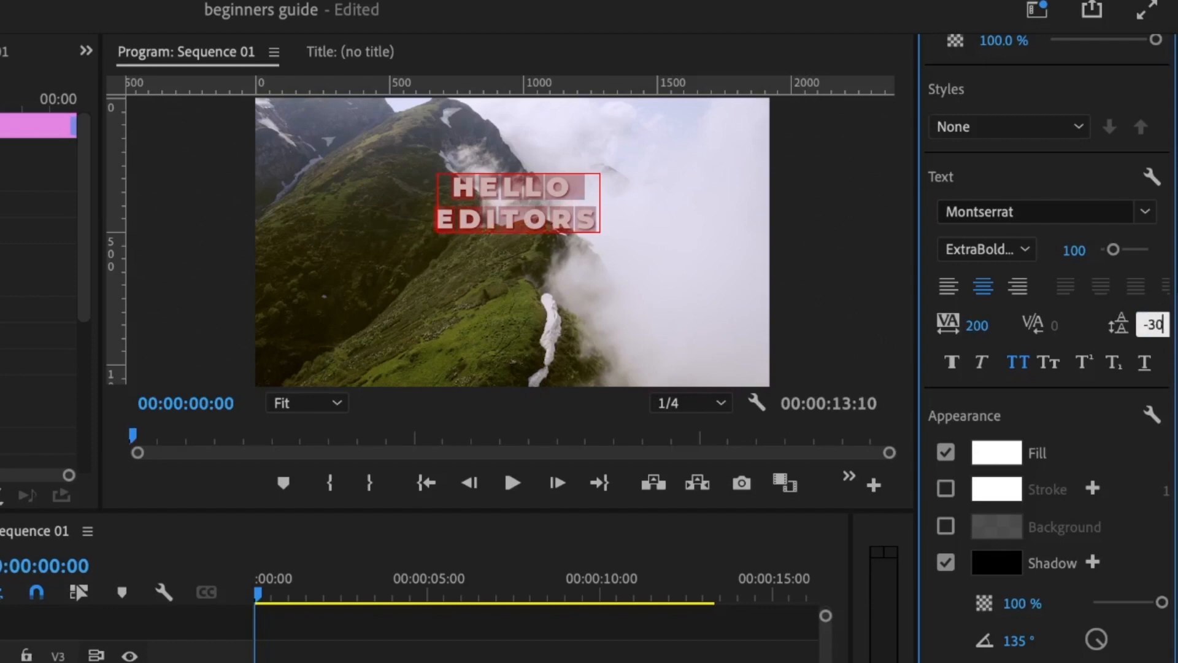
{"action": "key", "text": "Return"}
{"action": "left_click", "coordinate": [514, 653]}
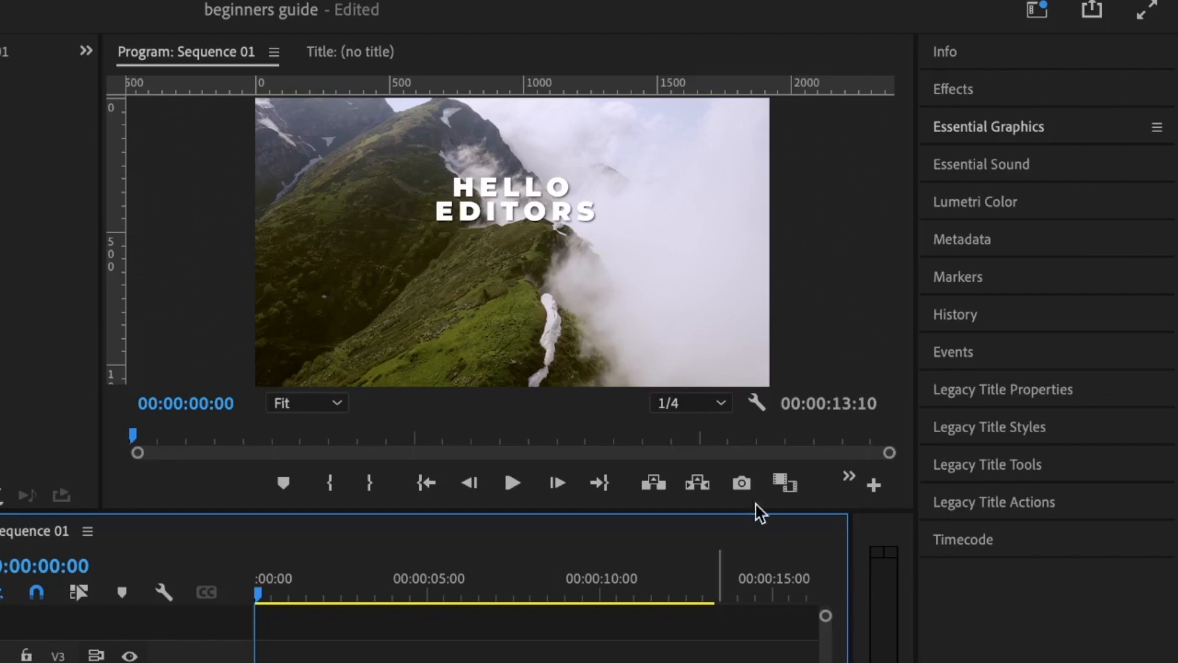
Step: Apply the Distort > Transform effect to the 'hello editors' title clip
{"action": "left_click", "coordinate": [950, 90]}
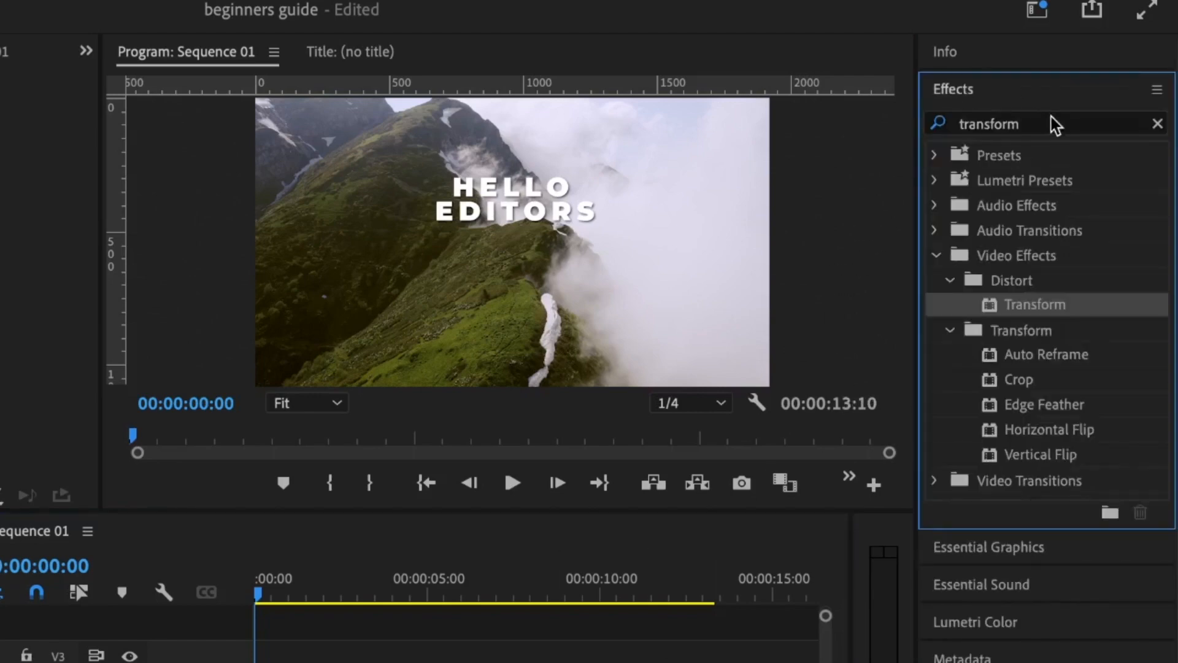
{"action": "left_click", "coordinate": [339, 662]}
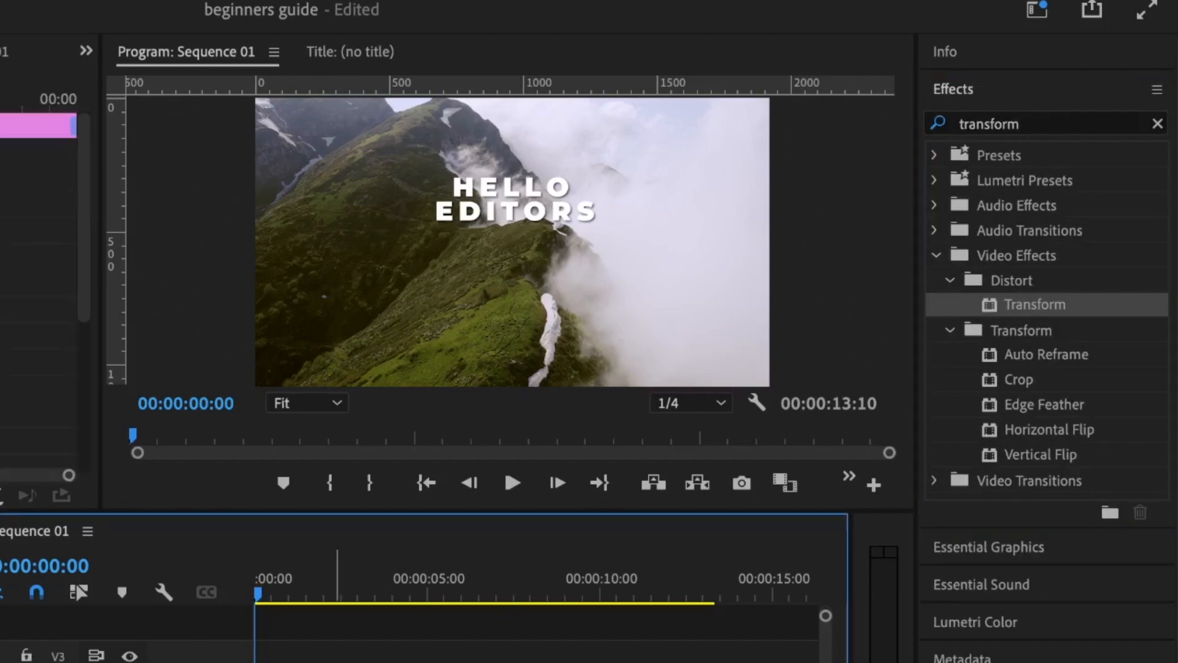
{"action": "double_click", "coordinate": [1008, 302]}
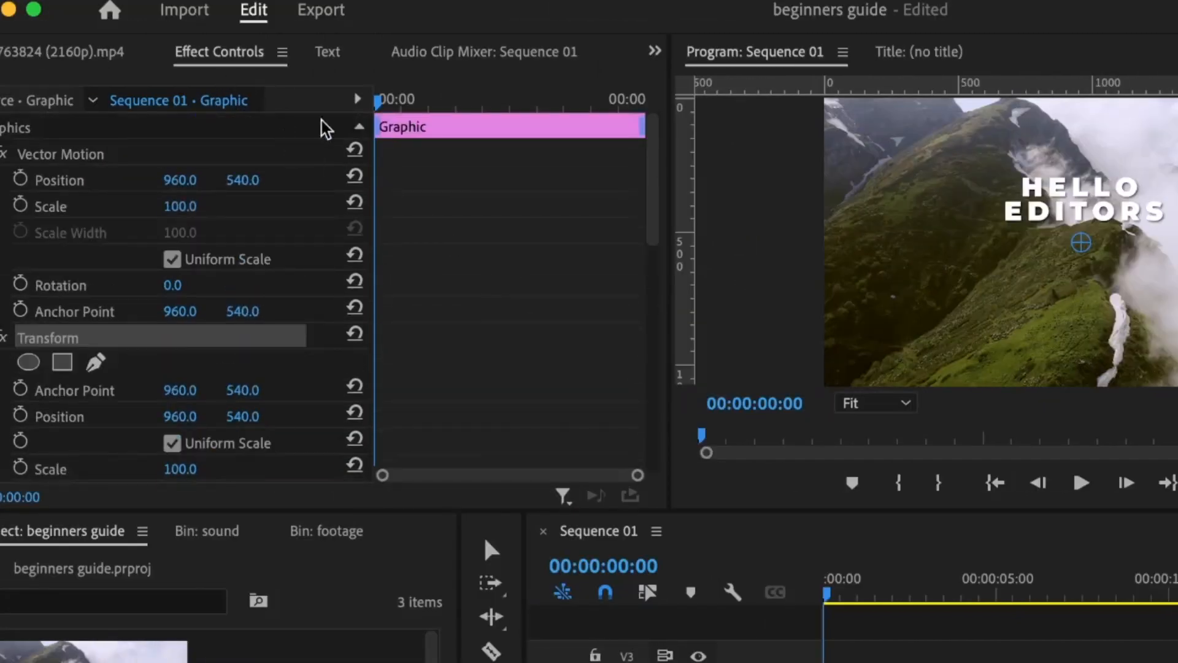
{"action": "scroll", "coordinate": [481, 281], "scroll_direction": "down", "scroll_amount": 3}
{"action": "scroll", "coordinate": [447, 279], "scroll_direction": "down", "scroll_amount": 3}
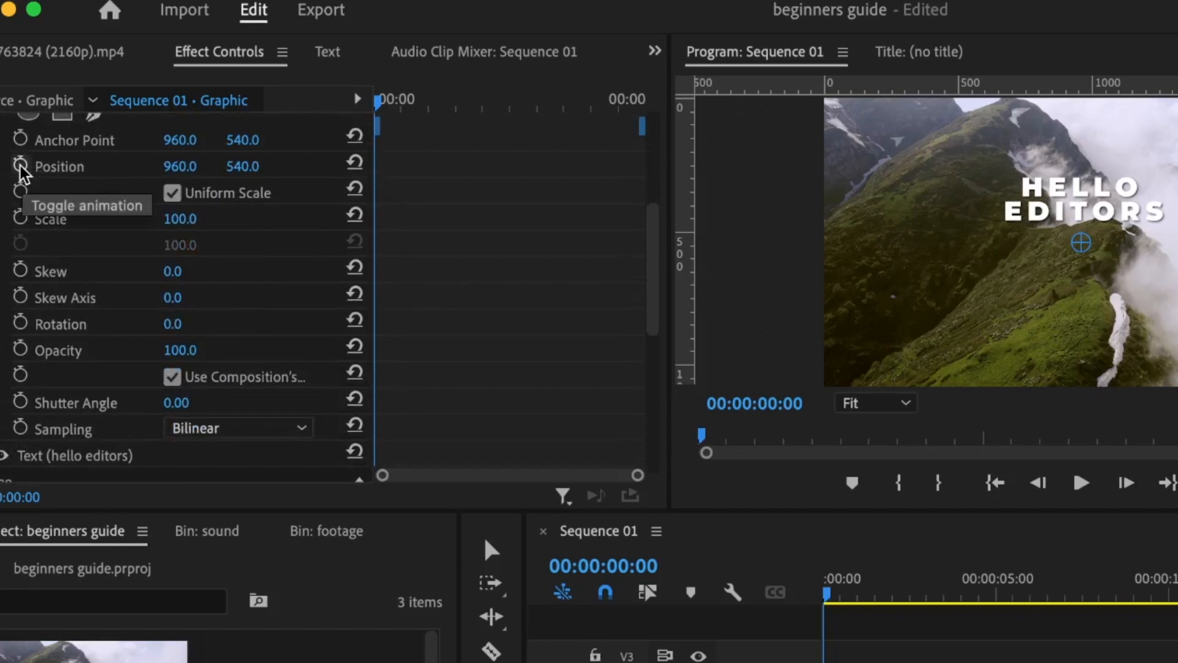
Step: Add Transform Position keyframes at 00:00:00:00 and 00:00:00:15
{"action": "left_click", "coordinate": [21, 165]}
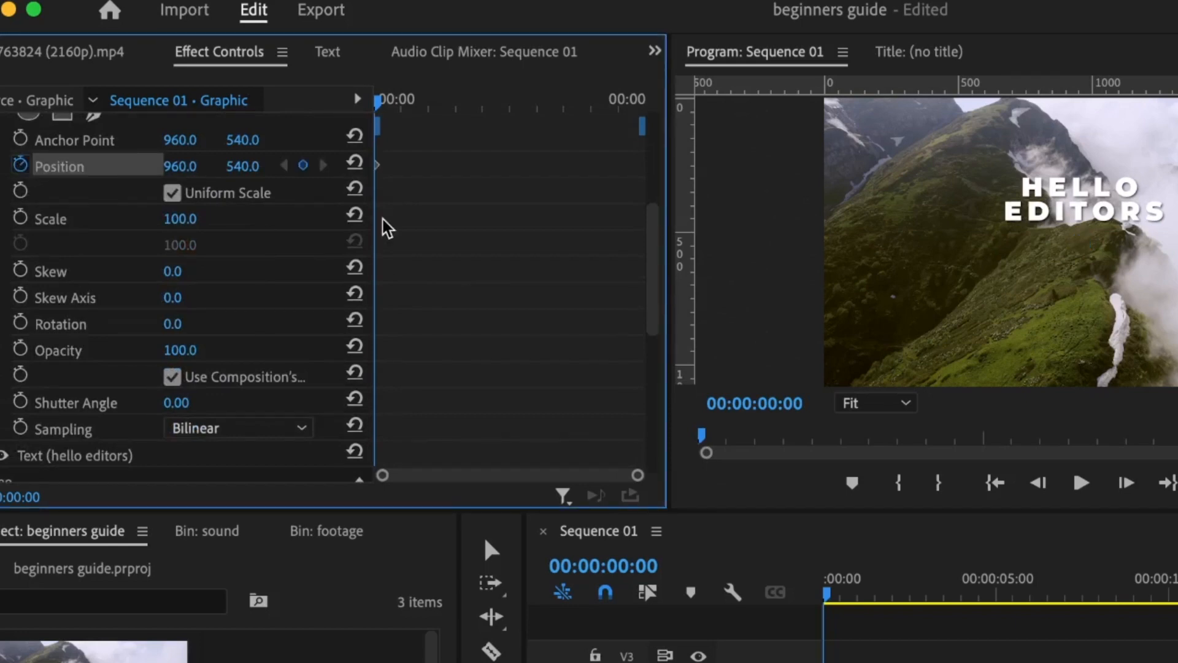
{"action": "key", "text": "shift+Right"}
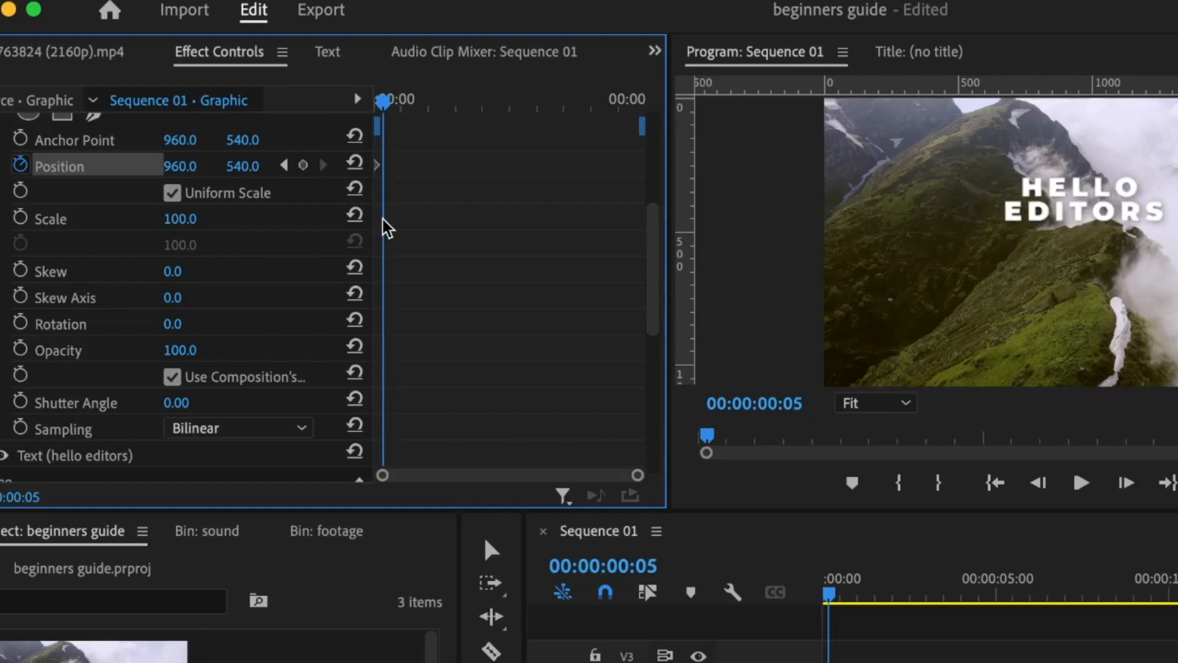
{"action": "key", "text": "shift+Right"}
{"action": "key", "text": "shift+Right"}
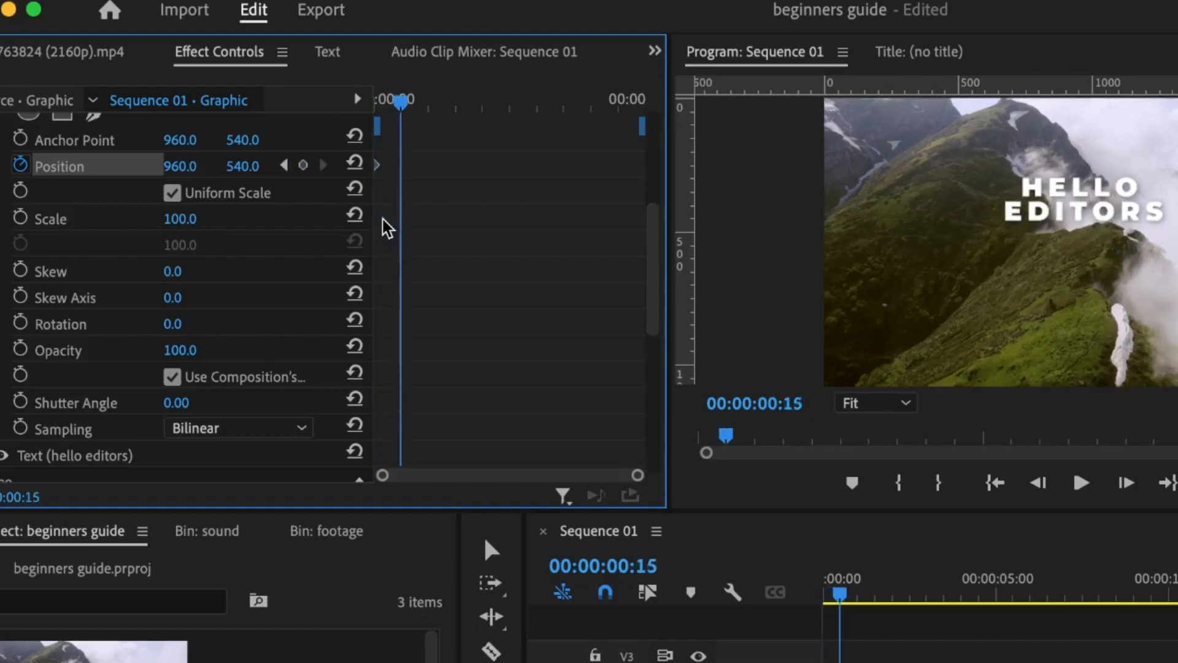
{"action": "left_click", "coordinate": [303, 165]}
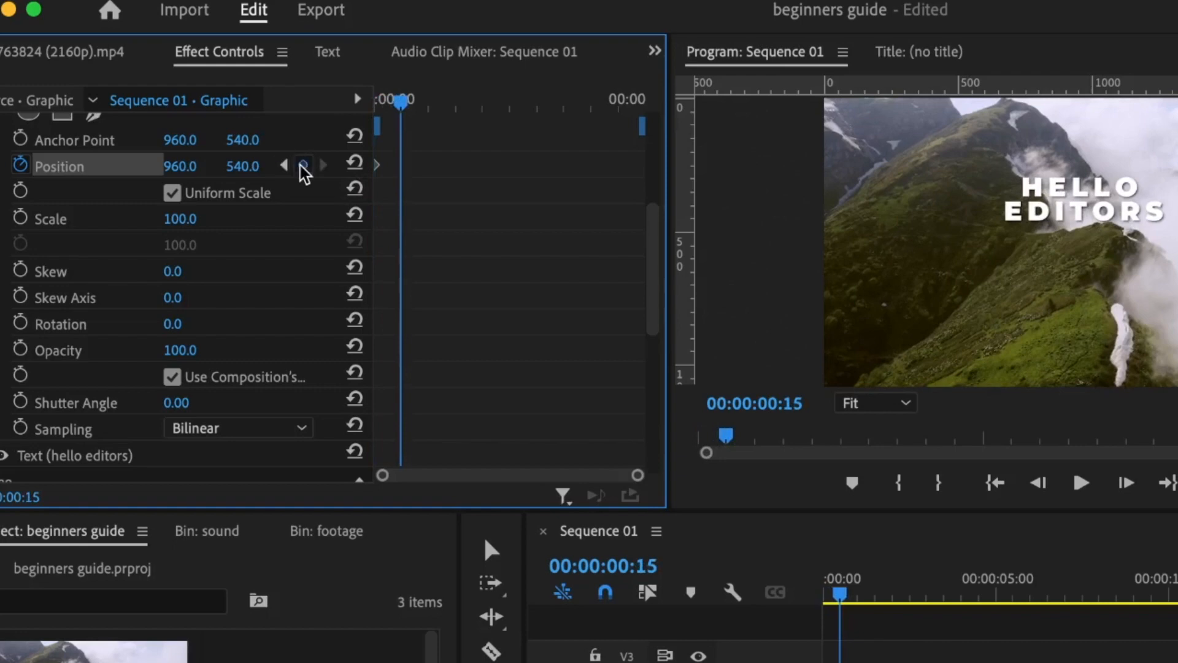
{"action": "left_click", "coordinate": [285, 165]}
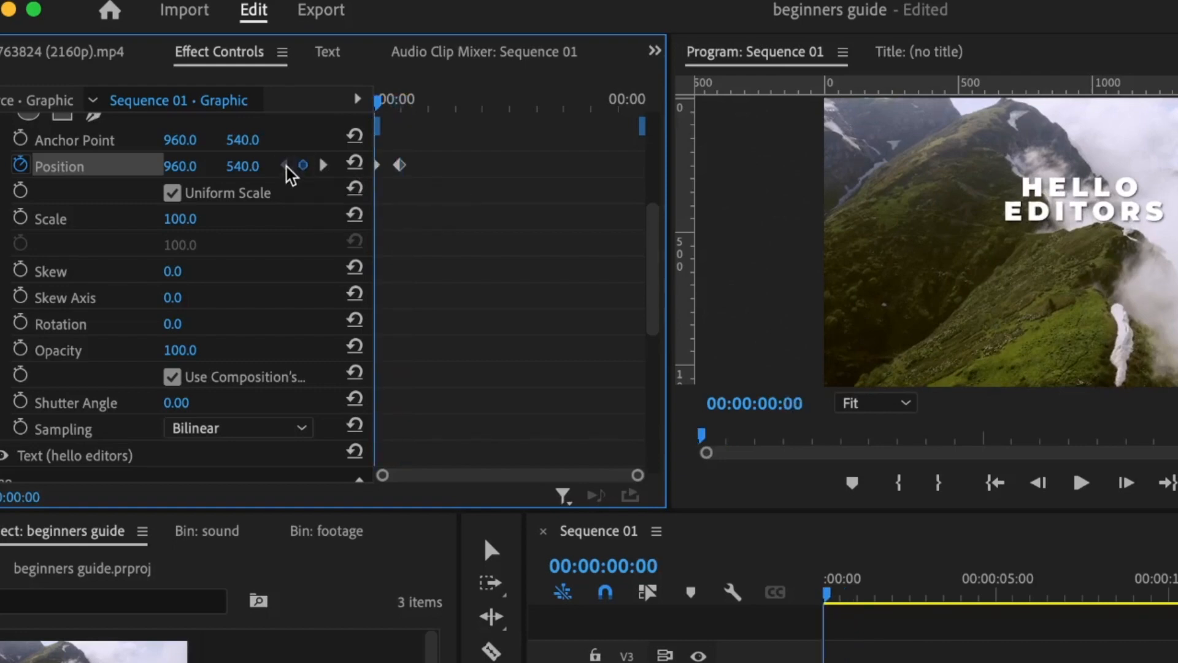
Step: Lower the title's starting Position so it slides up into place by frame 15
{"action": "left_click_drag", "start_coordinate": [243, 166], "coordinate": [365, 166]}
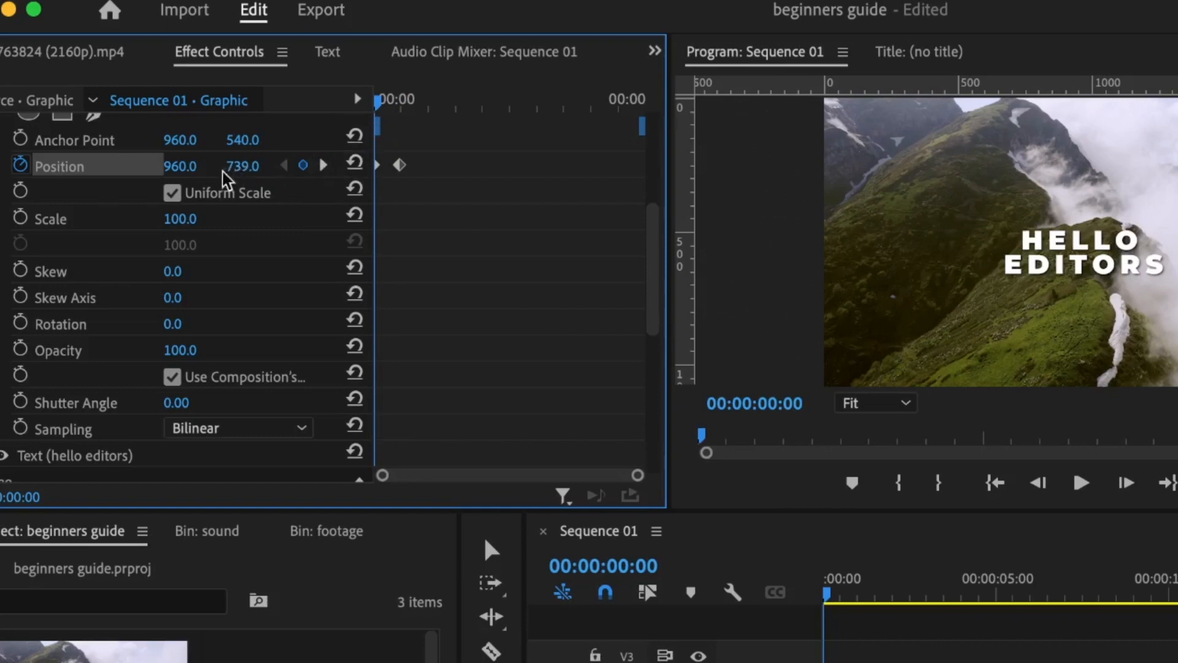
{"action": "left_click", "coordinate": [398, 99]}
{"action": "key", "text": "Left"}
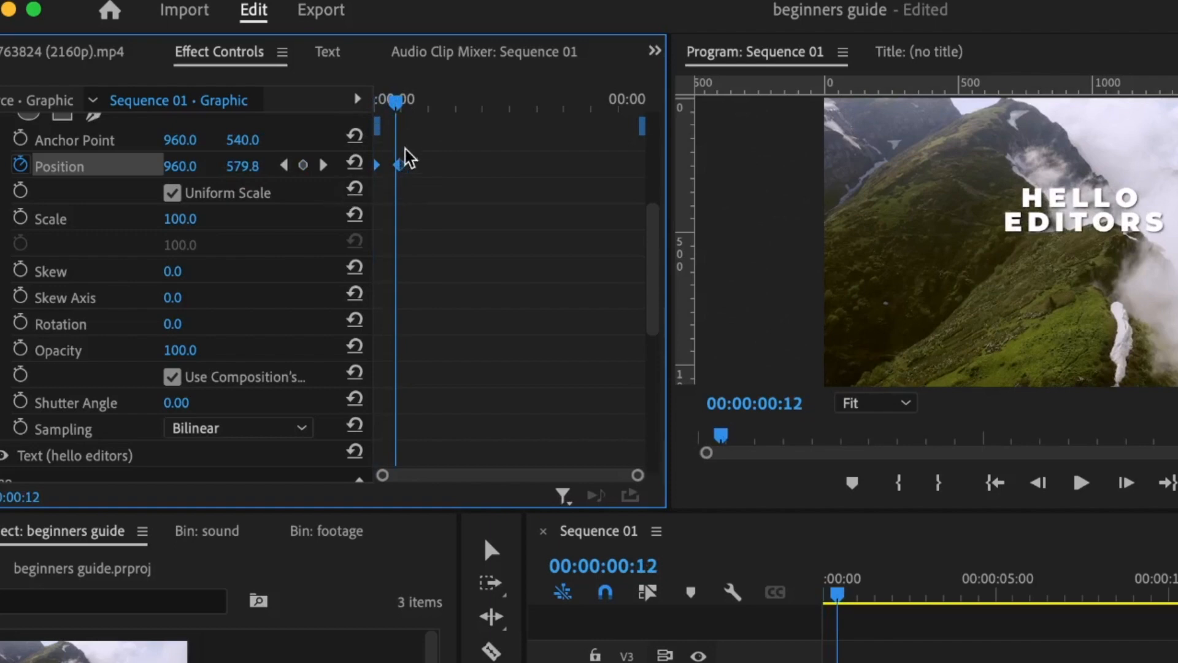
Step: Set the keyframe's temporal interpolation to Bezier and reshape the Position velocity curve for easing
{"action": "left_click", "coordinate": [400, 164]}
{"action": "right_click", "coordinate": [402, 165]}
{"action": "mouse_move", "coordinate": [482, 410]}
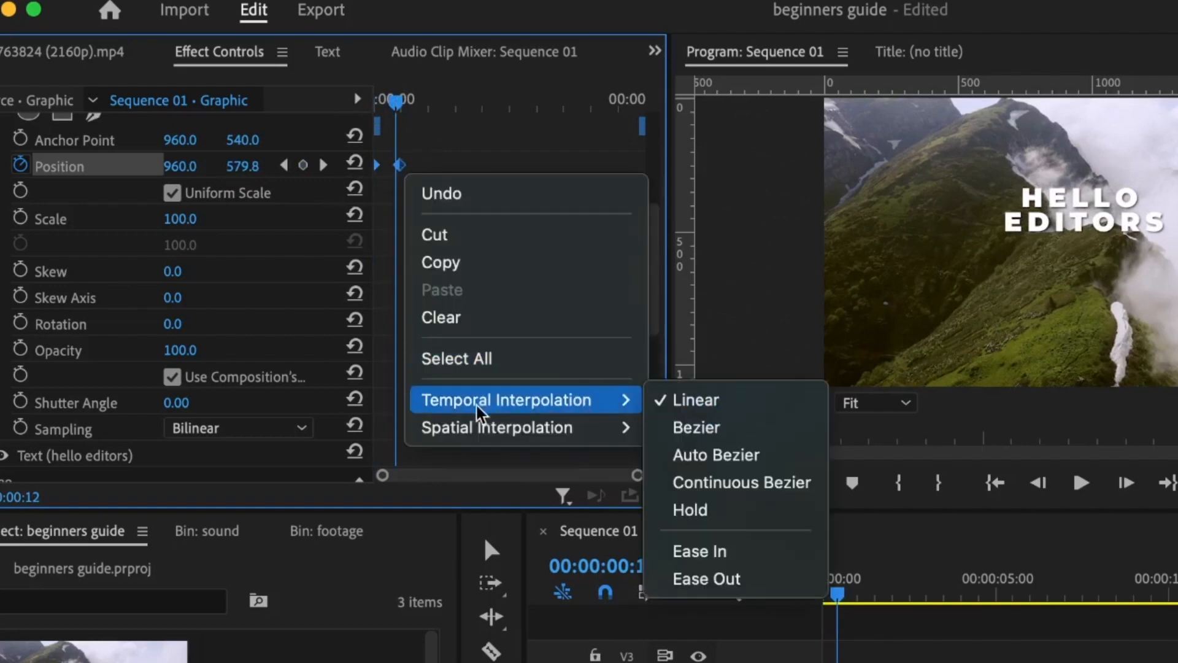
{"action": "left_click", "coordinate": [724, 429]}
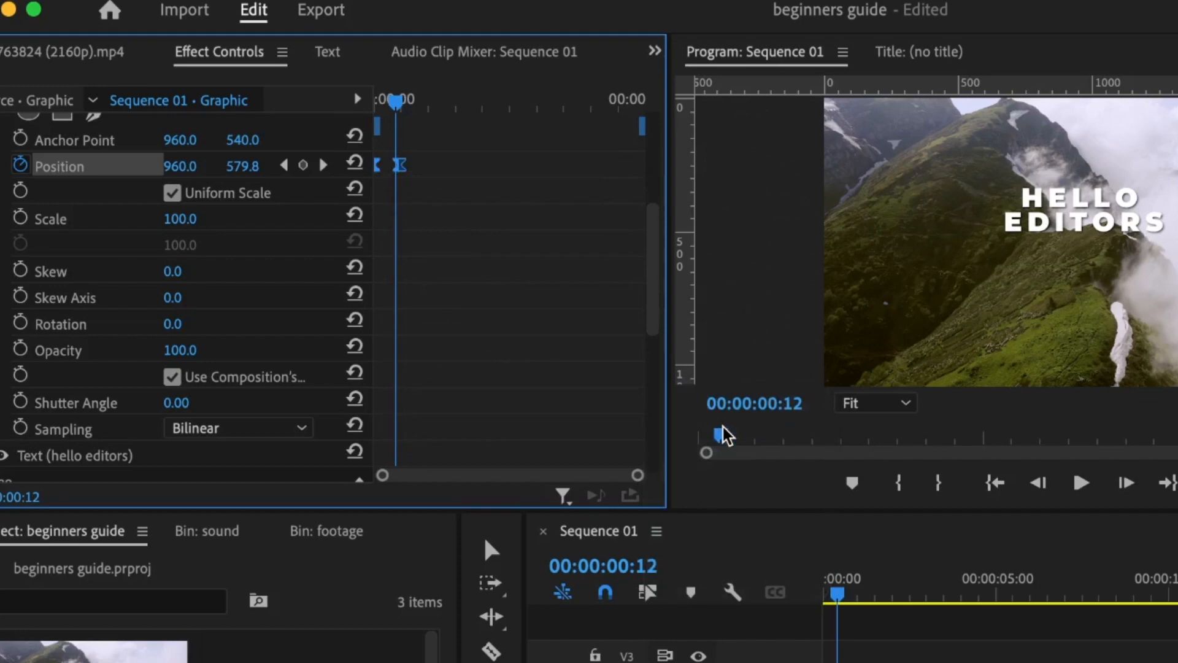
{"action": "left_click", "coordinate": [1, 166]}
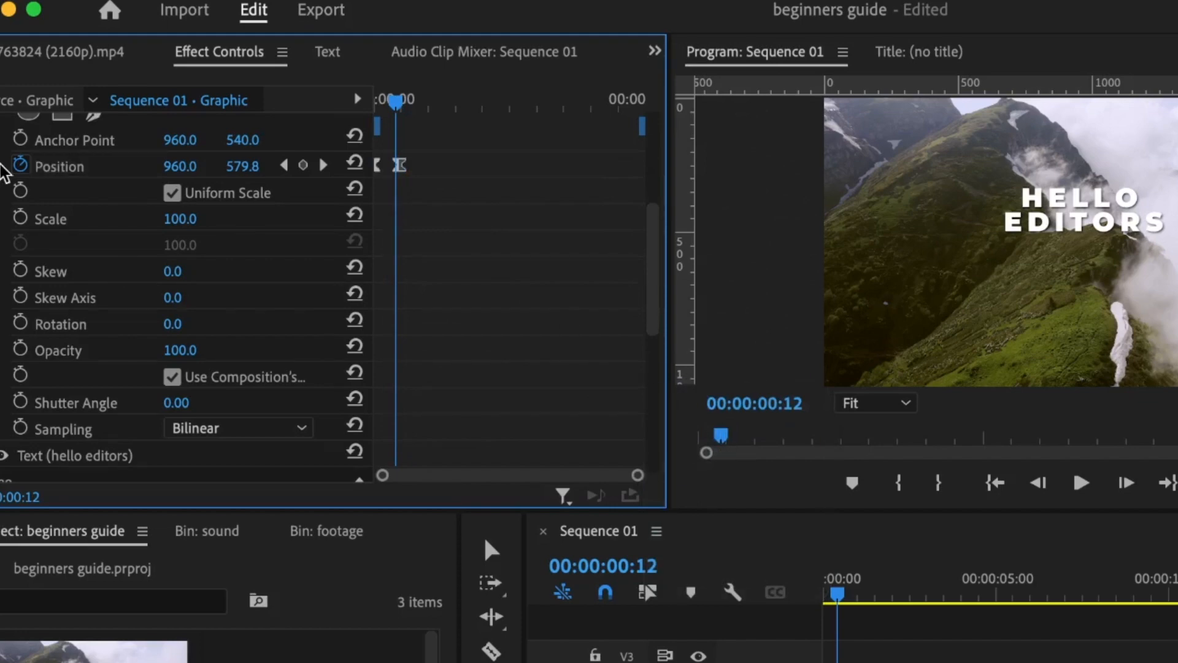
{"action": "left_click", "coordinate": [2, 167]}
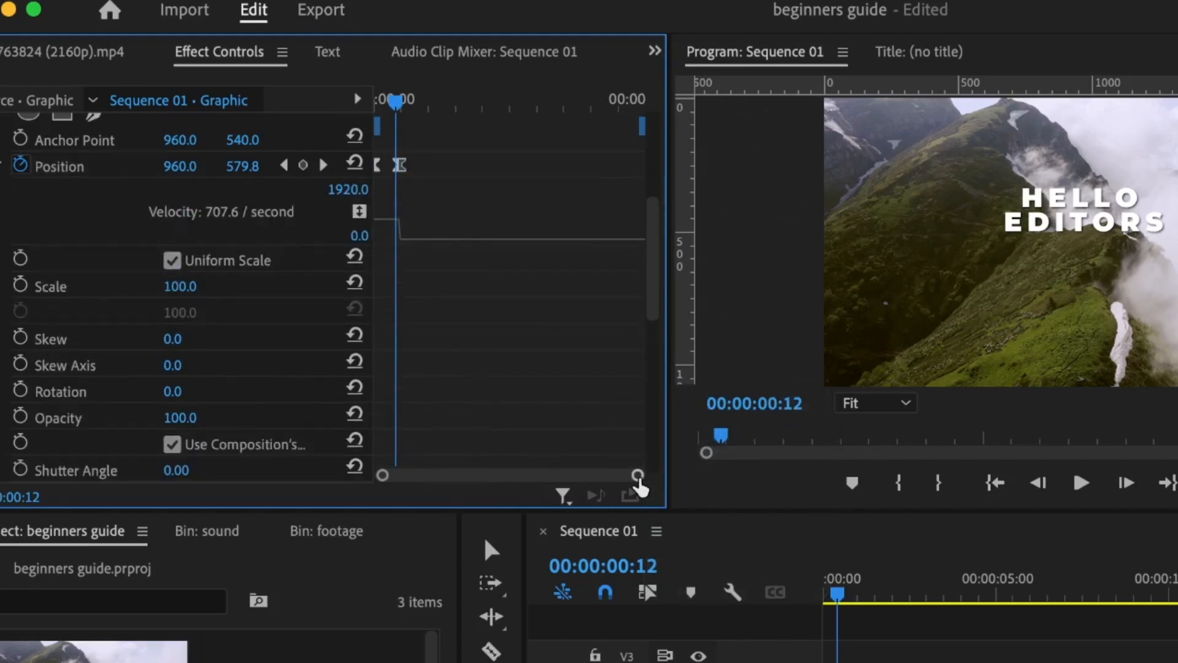
{"action": "left_click_drag", "start_coordinate": [638, 476], "coordinate": [570, 477]}
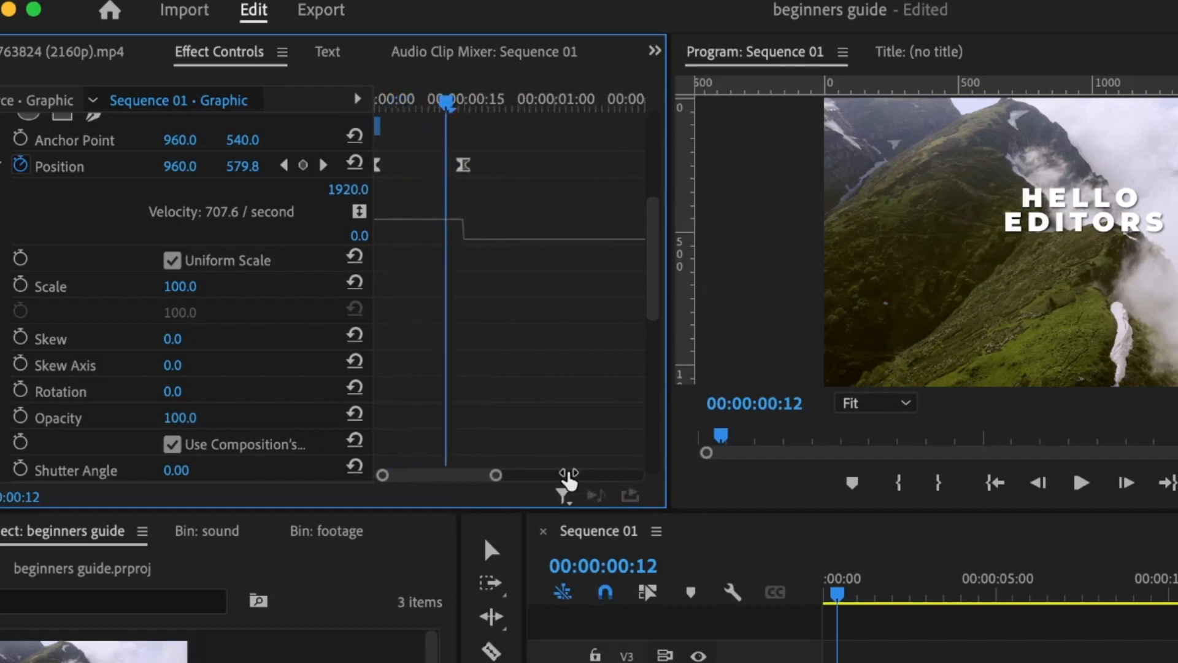
{"action": "left_click", "coordinate": [463, 165]}
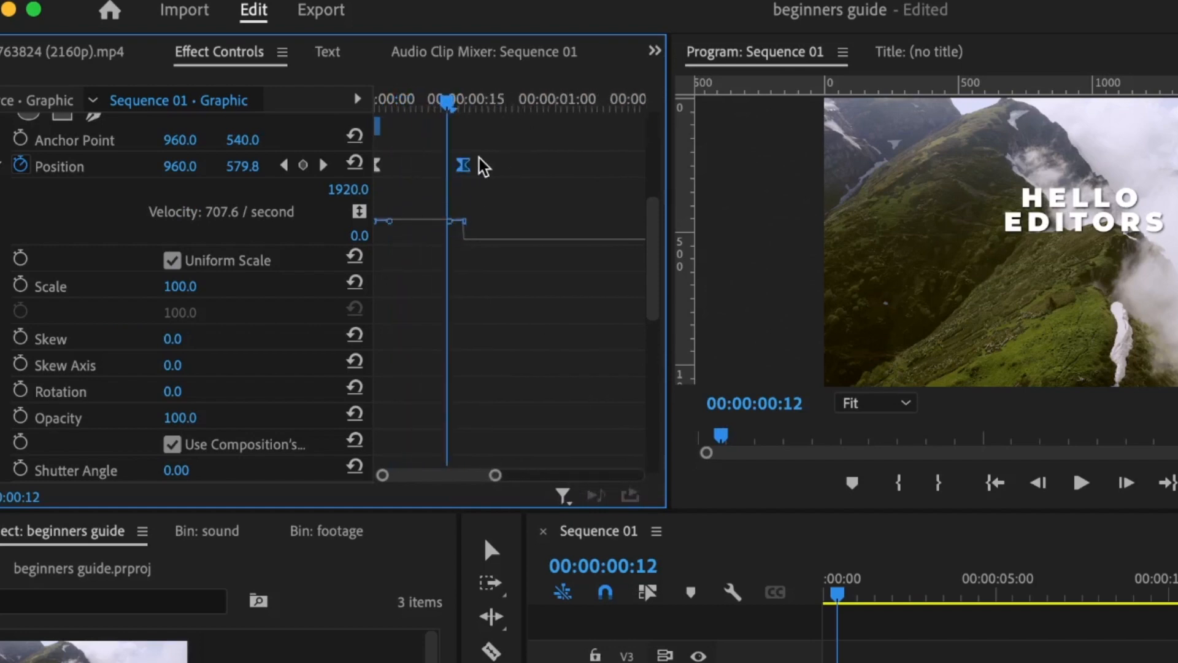
{"action": "left_click_drag", "start_coordinate": [462, 222], "coordinate": [392, 255]}
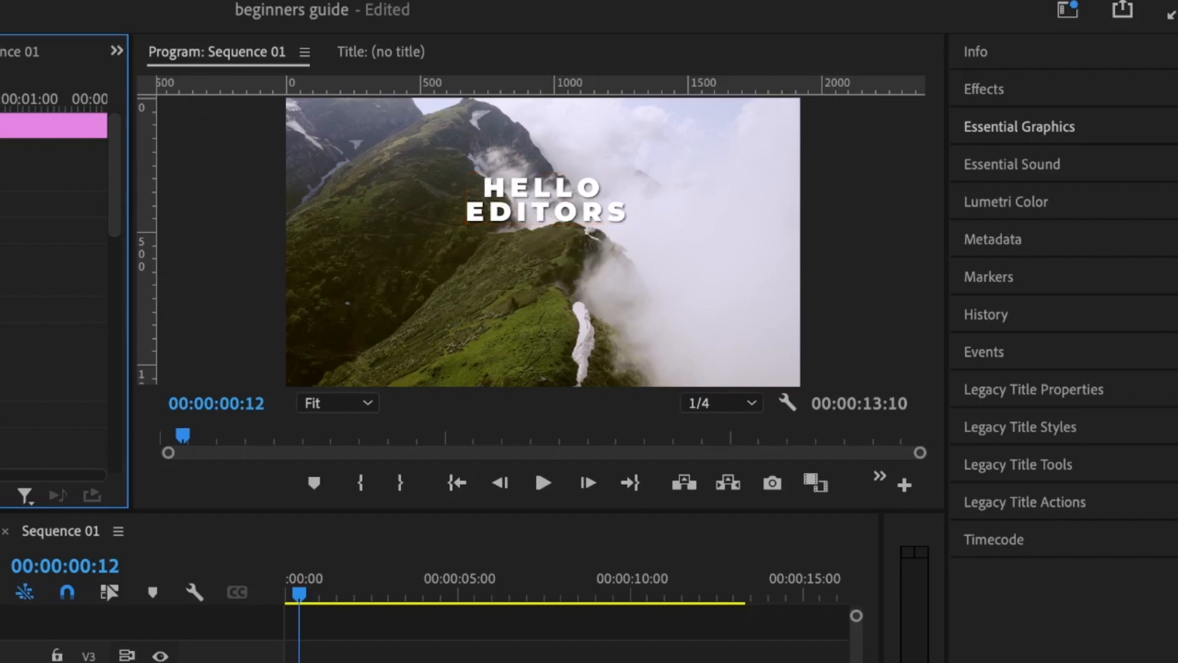
Step: Add a free-draw Bezier Mask (1) to the title's Opacity effect, then return to sequence start
{"action": "scroll", "coordinate": [54, 292], "scroll_direction": "down", "scroll_amount": 5}
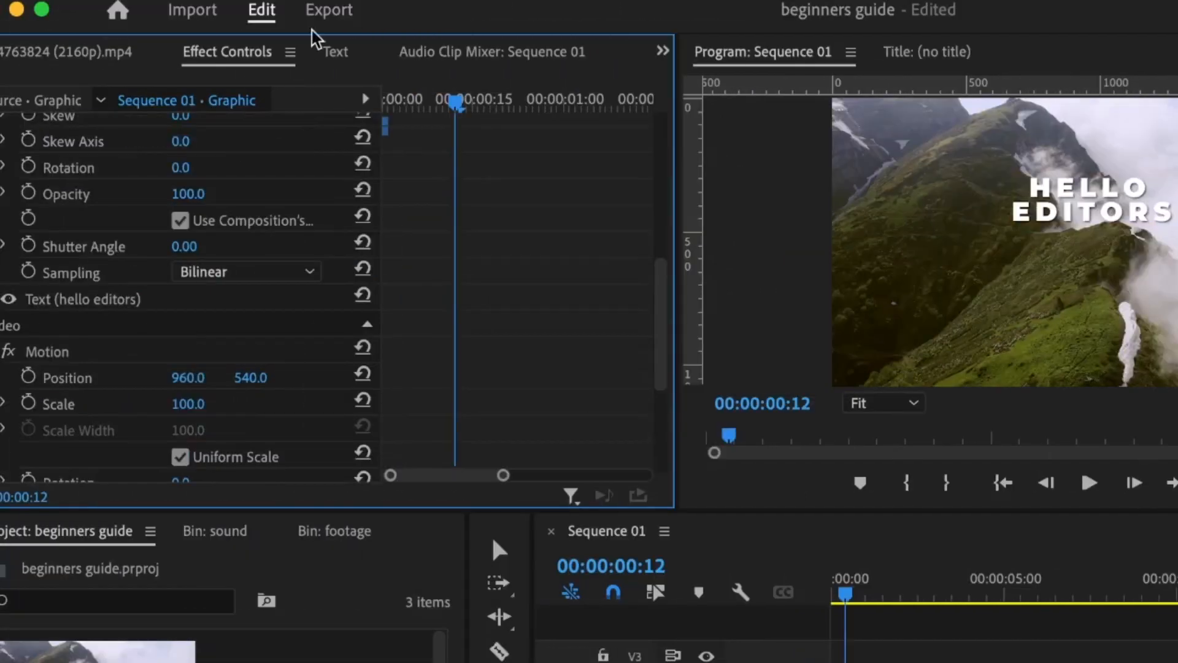
{"action": "scroll", "coordinate": [423, 279], "scroll_direction": "down", "scroll_amount": 4}
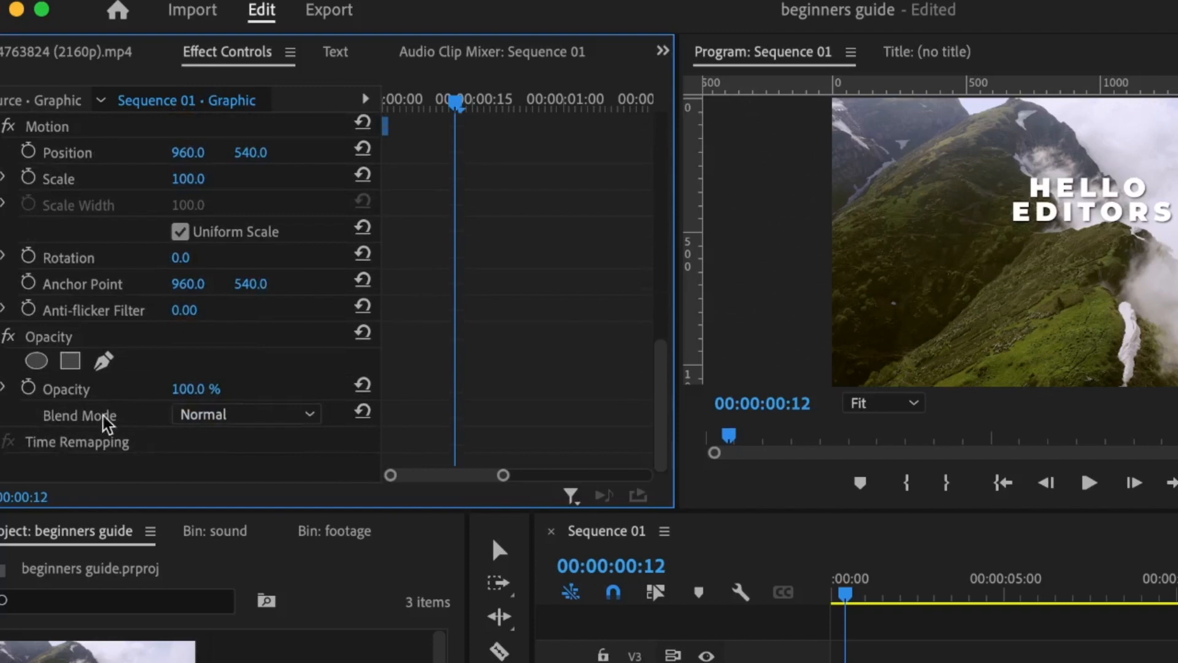
{"action": "left_click", "coordinate": [60, 338]}
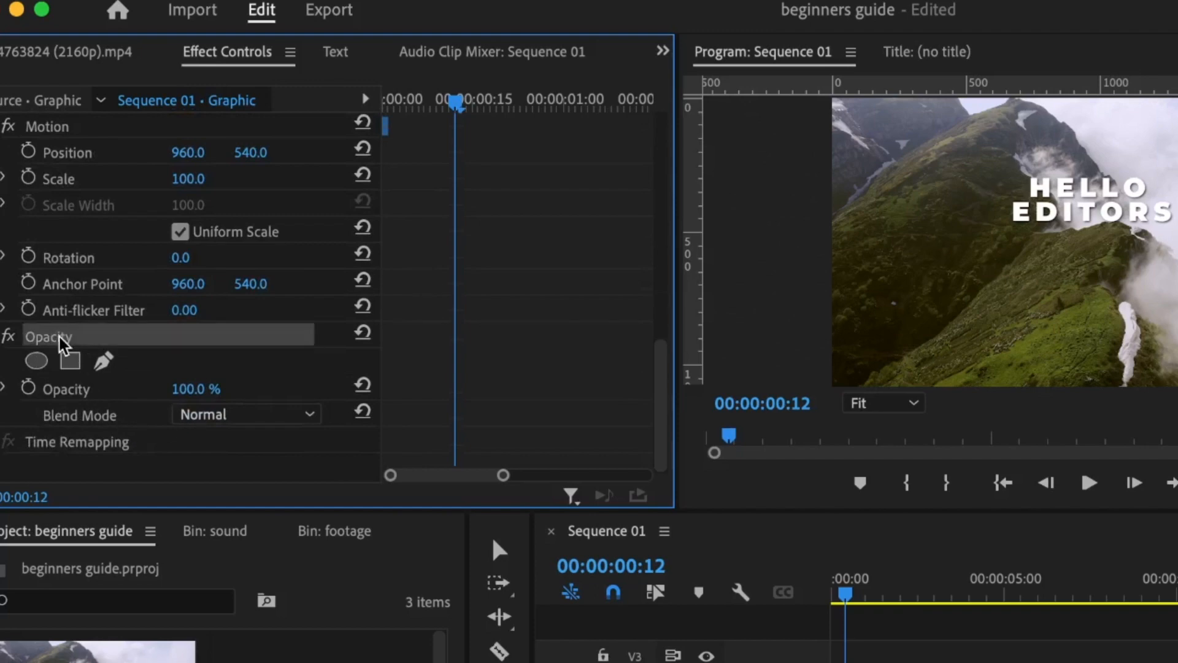
{"action": "left_click", "coordinate": [103, 361]}
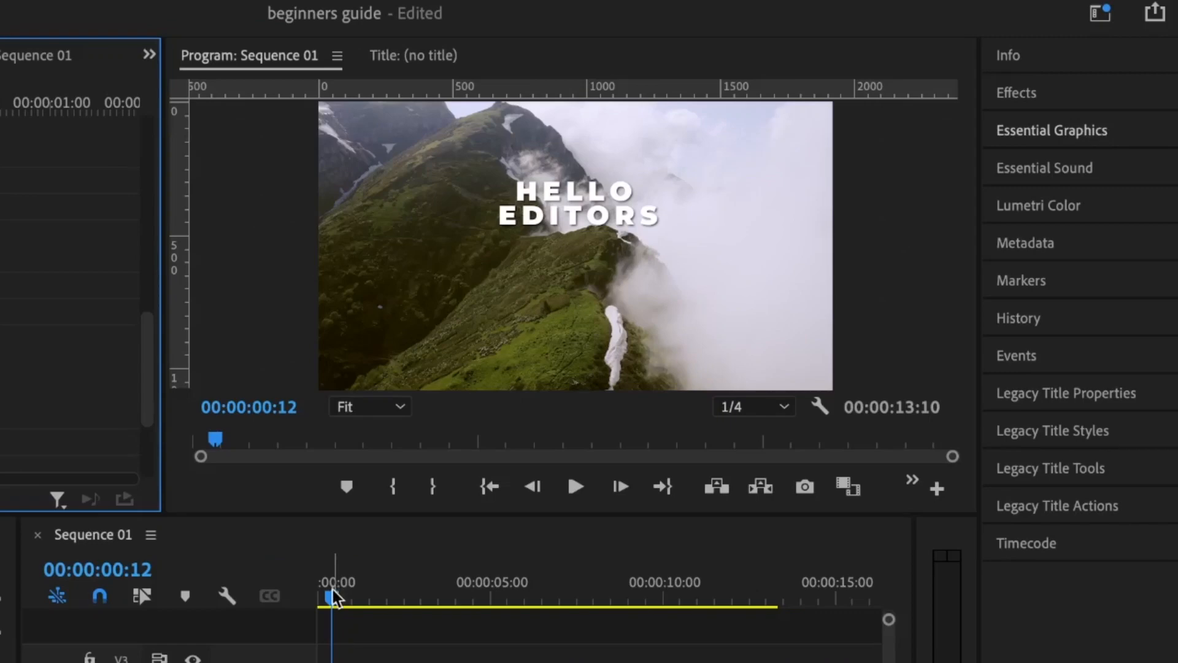
{"action": "left_click_drag", "start_coordinate": [846, 592], "coordinate": [813, 590]}
{"action": "left_click_drag", "start_coordinate": [299, 594], "coordinate": [298, 595]}
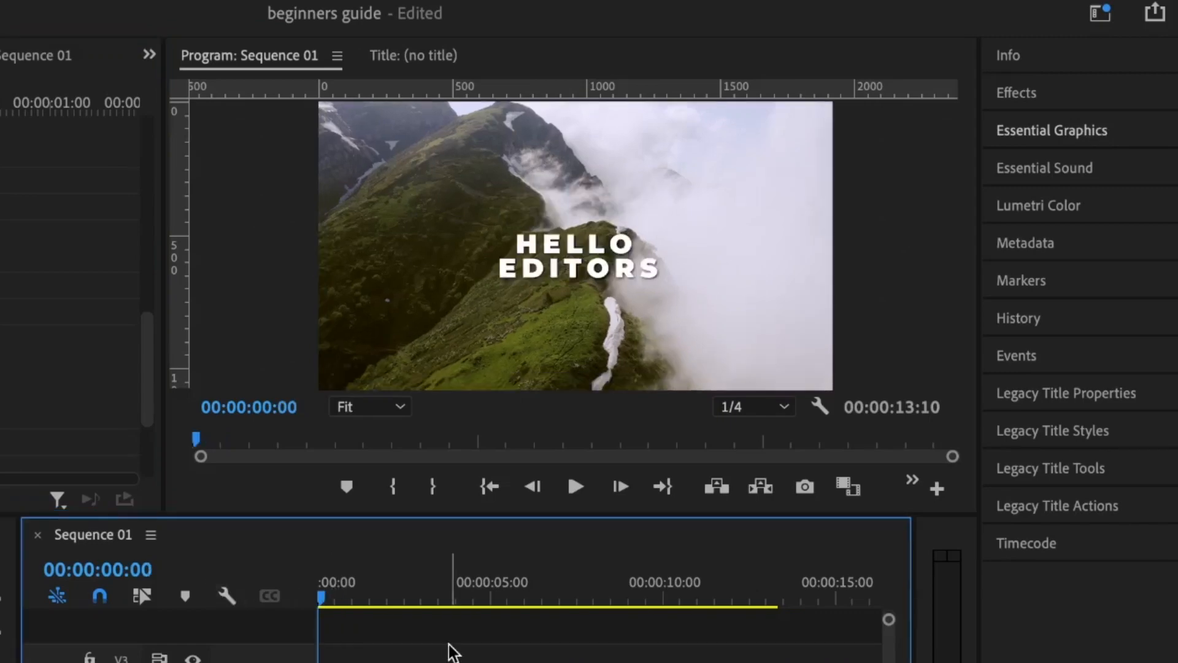
Step: Place the first four mask points around the HELLO EDITORS title, enlarging the preview to 75%
{"action": "left_click", "coordinate": [518, 231]}
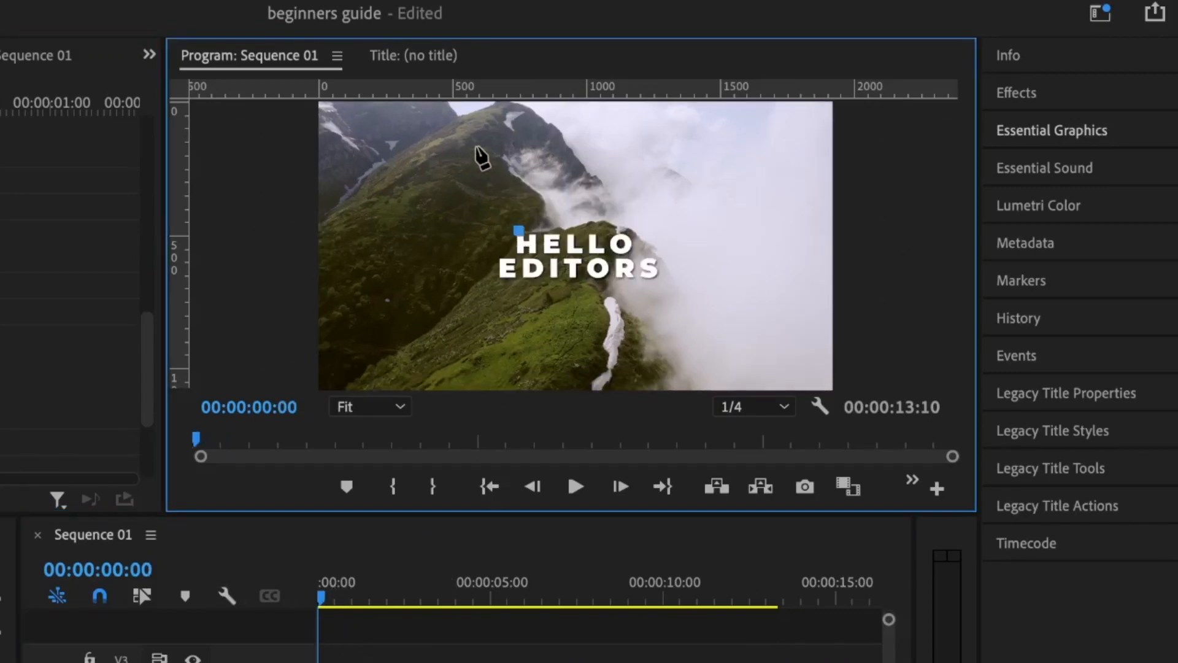
{"action": "left_click", "coordinate": [477, 148]}
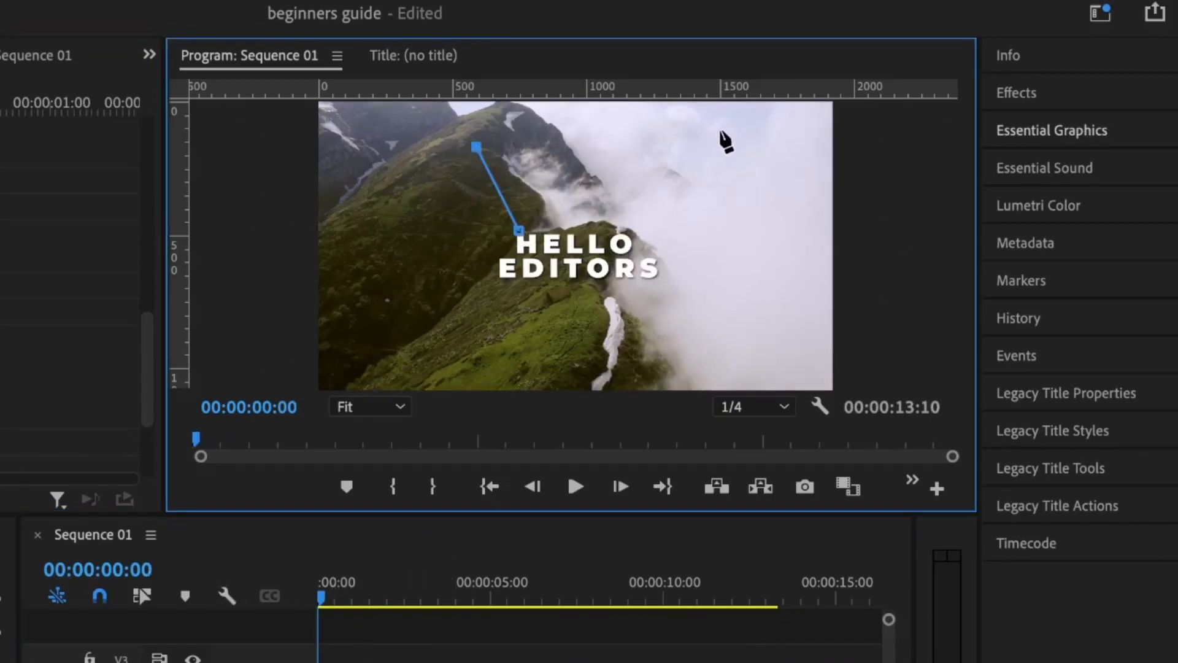
{"action": "left_click", "coordinate": [690, 140]}
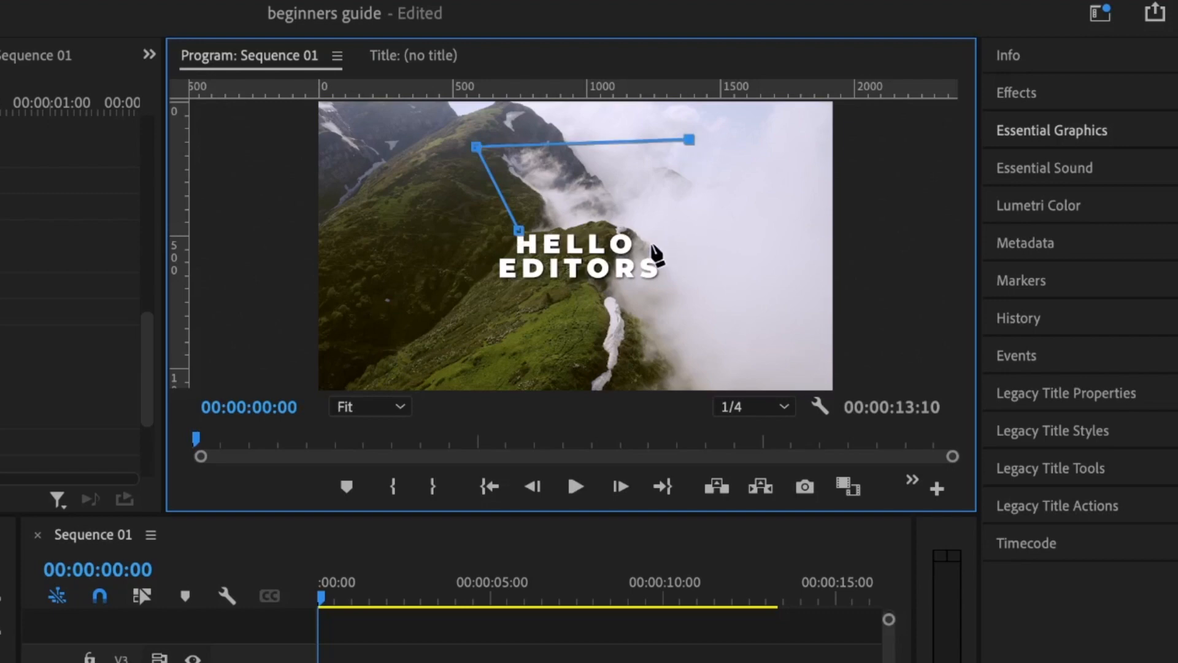
{"action": "left_click", "coordinate": [652, 246]}
{"action": "left_click", "coordinate": [370, 407]}
{"action": "left_click", "coordinate": [366, 530]}
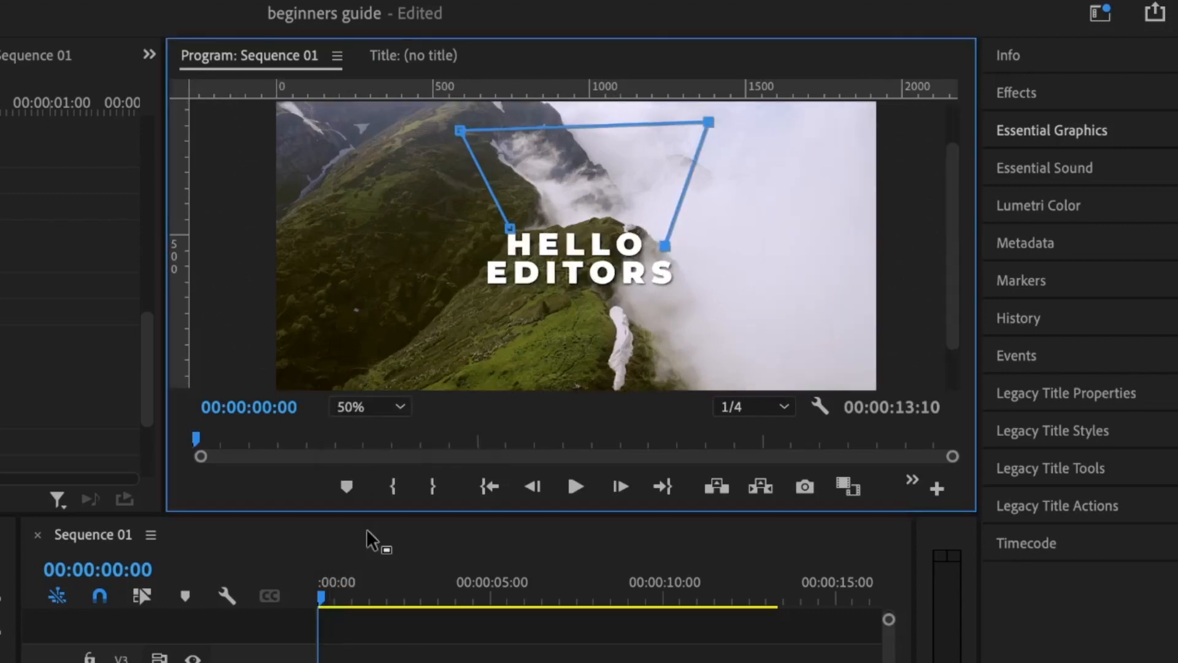
{"action": "left_click", "coordinate": [370, 406]}
{"action": "left_click", "coordinate": [368, 547]}
Step: Trace the mask edge along the ridge, close it on the first point, and fit the preview
{"action": "left_click", "coordinate": [669, 215]}
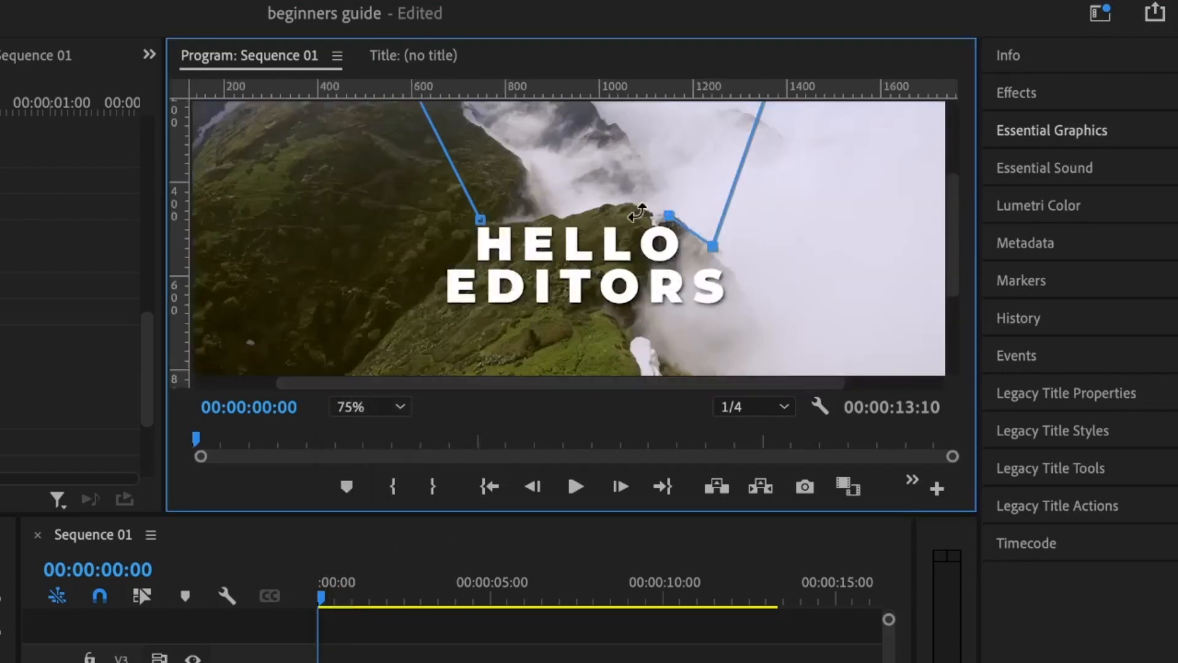
{"action": "left_click", "coordinate": [627, 206]}
{"action": "left_click", "coordinate": [585, 212]}
{"action": "left_click", "coordinate": [547, 220]}
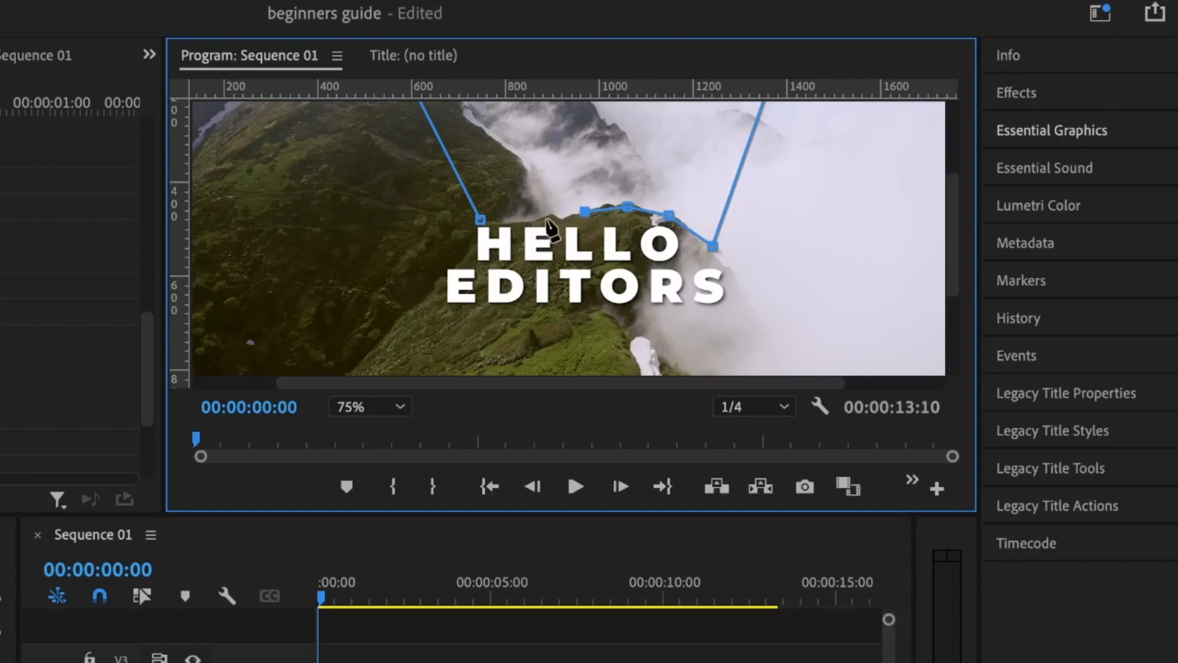
{"action": "left_click", "coordinate": [480, 219]}
{"action": "left_click", "coordinate": [370, 406]}
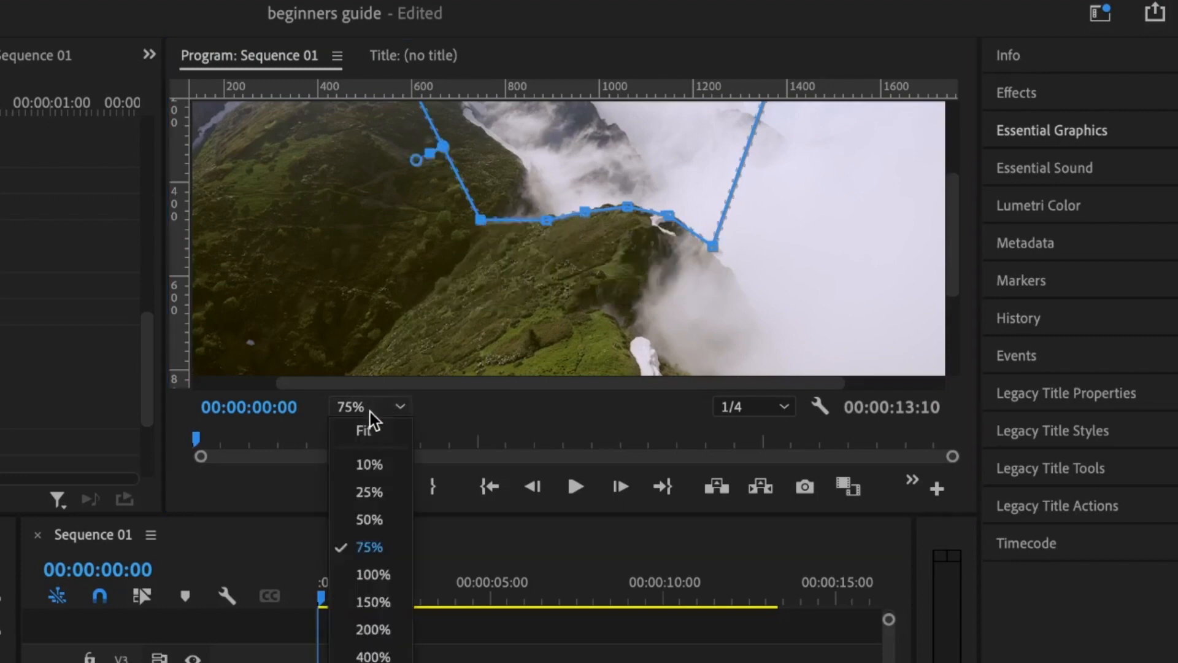
{"action": "left_click", "coordinate": [364, 427]}
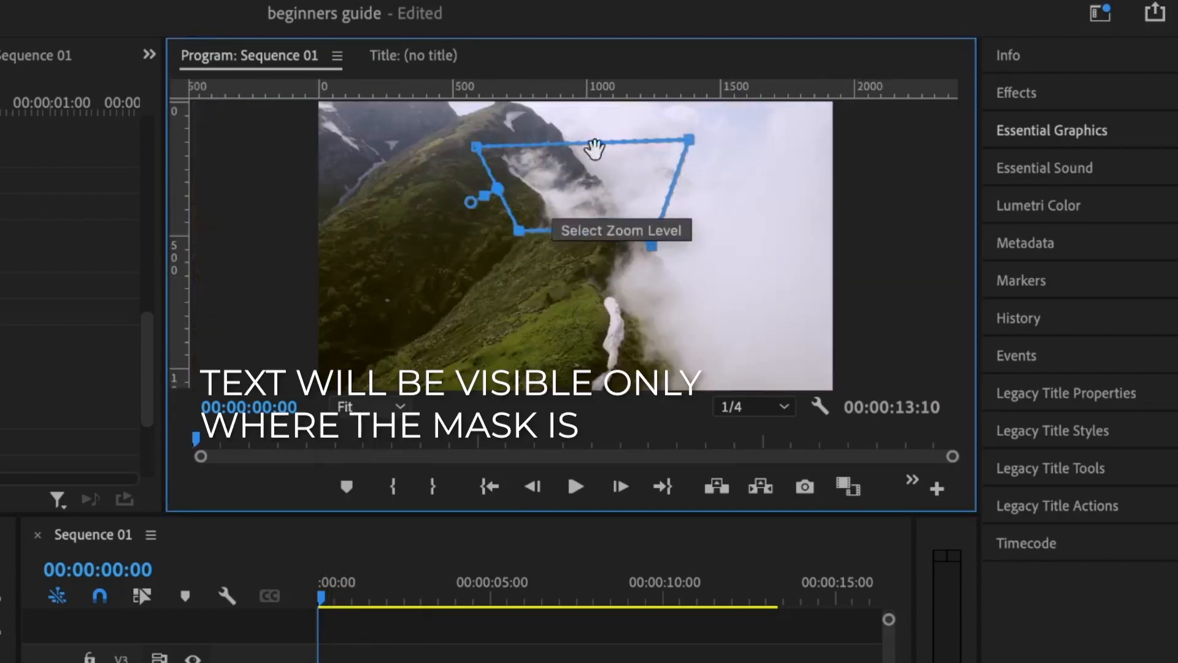
Step: Check the masked title and pull the lower-left mask corner down to uncover EDITORS
{"action": "left_click_drag", "start_coordinate": [341, 592], "coordinate": [430, 588]}
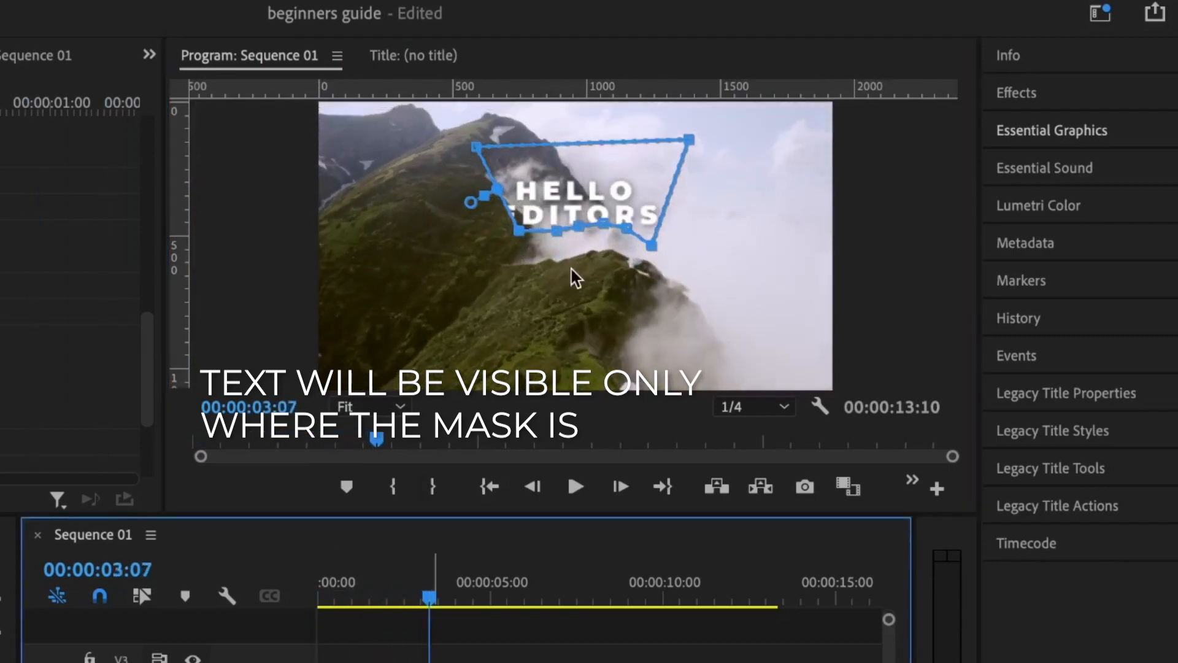
{"action": "key", "text": "space"}
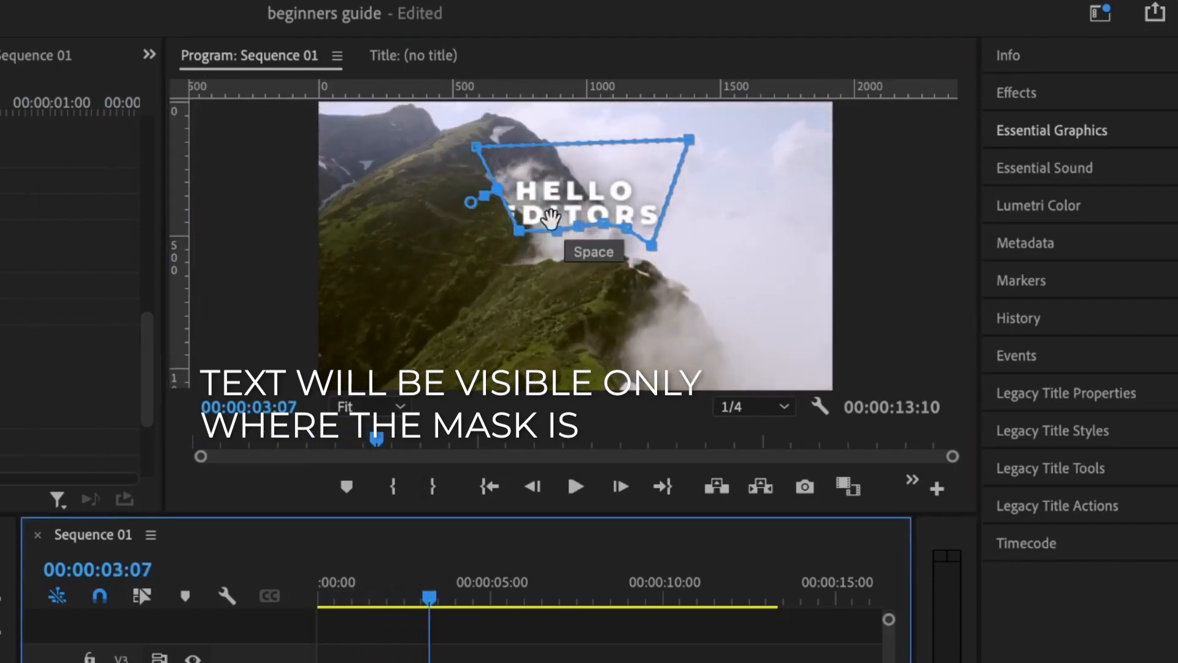
{"action": "left_click", "coordinate": [518, 228]}
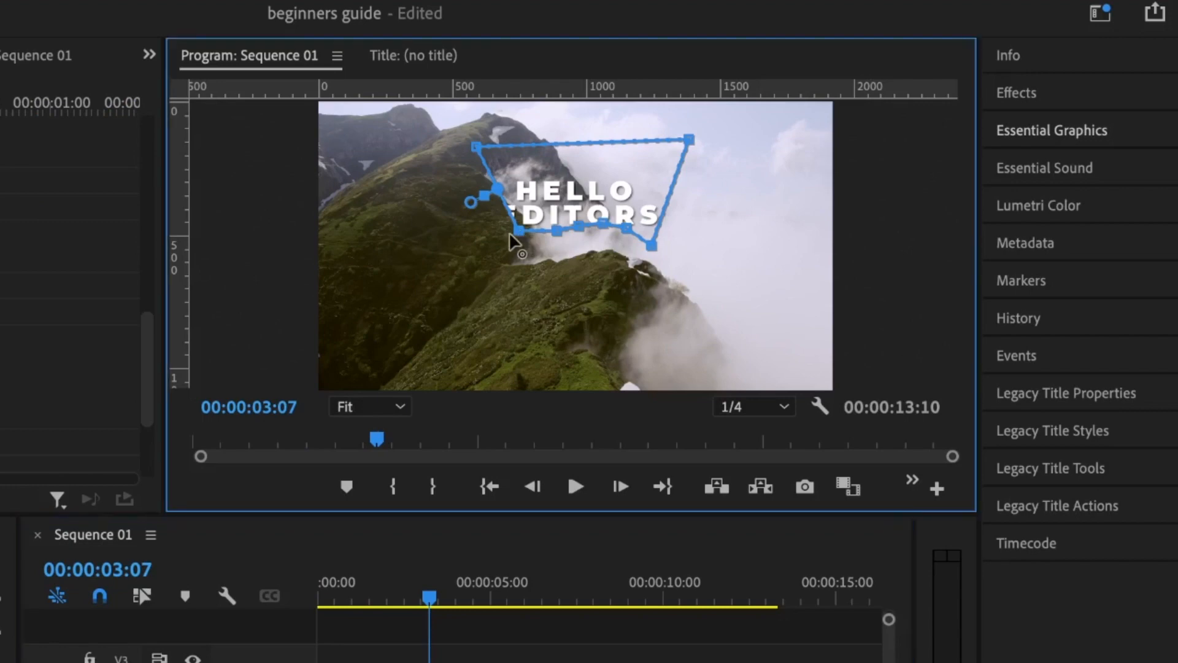
{"action": "left_click_drag", "start_coordinate": [519, 229], "coordinate": [494, 239]}
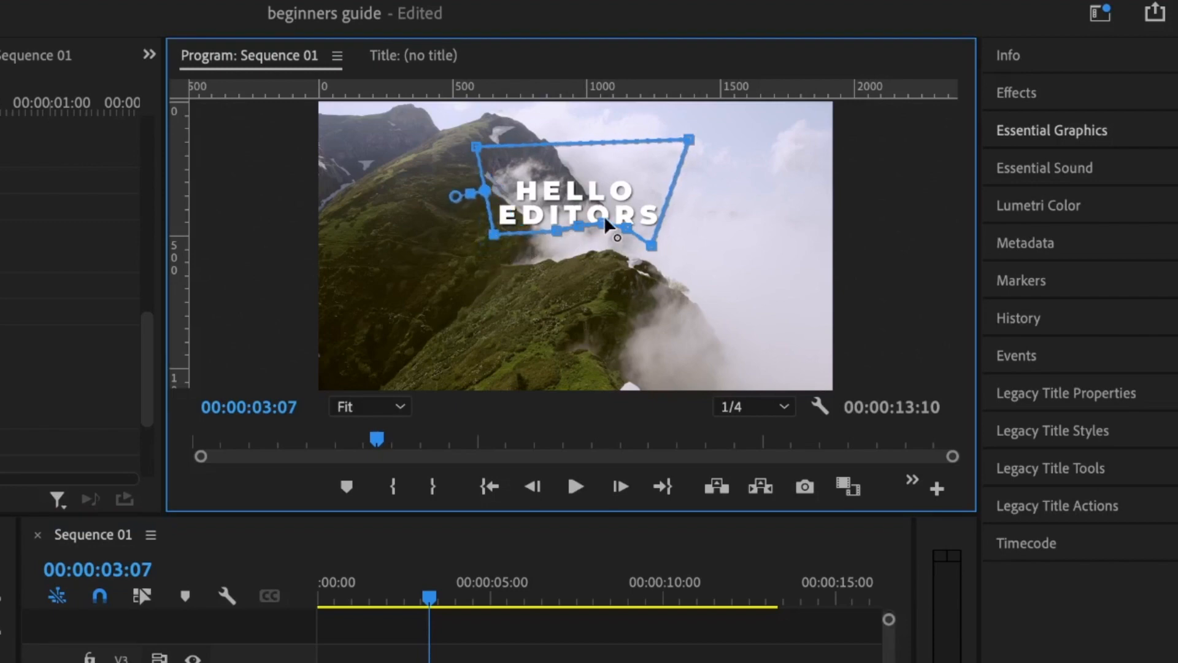
Step: Play back the masked title animation from the sequence start
{"action": "left_click_drag", "start_coordinate": [423, 590], "coordinate": [175, 588]}
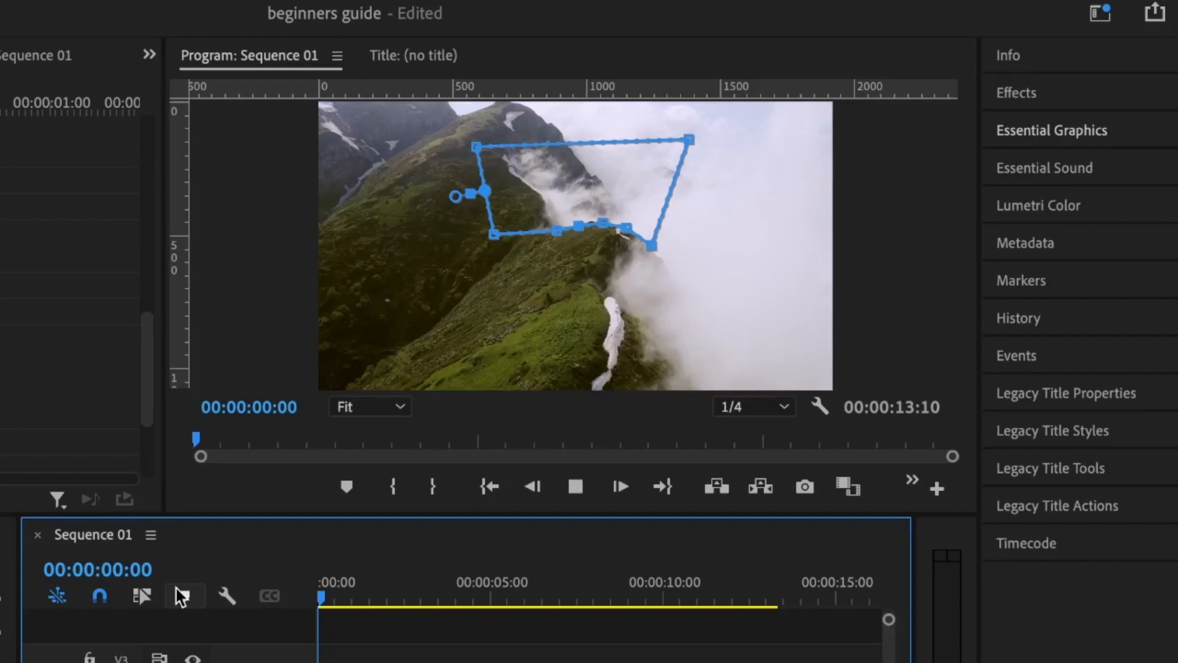
{"action": "key", "text": "space"}
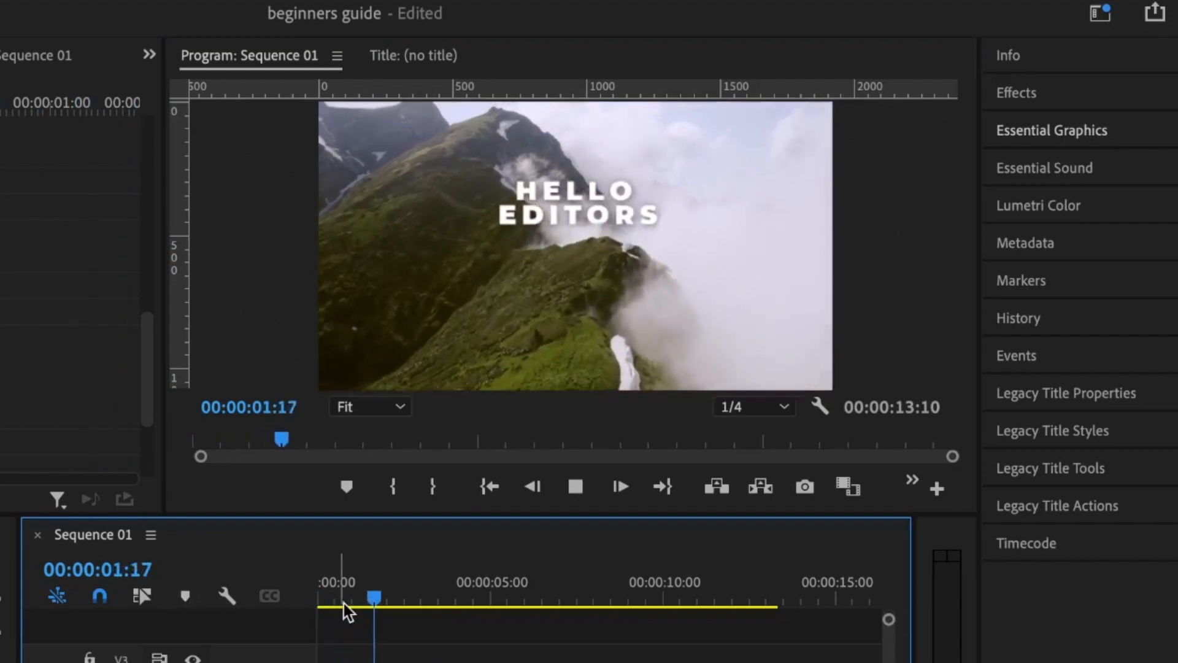
{"action": "left_click_drag", "start_coordinate": [334, 593], "coordinate": [211, 594]}
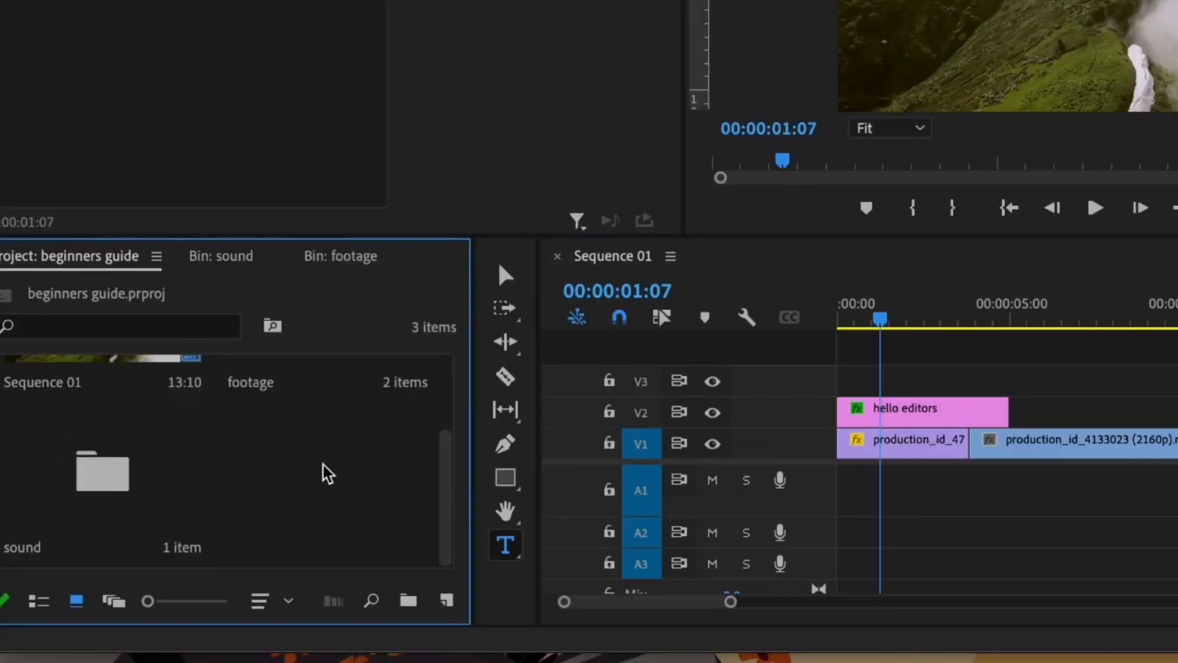
Step: Create a 1920×1080 adjustment layer, place it on V3 above the title, and extend it to the footage's end
{"action": "left_click", "coordinate": [446, 601]}
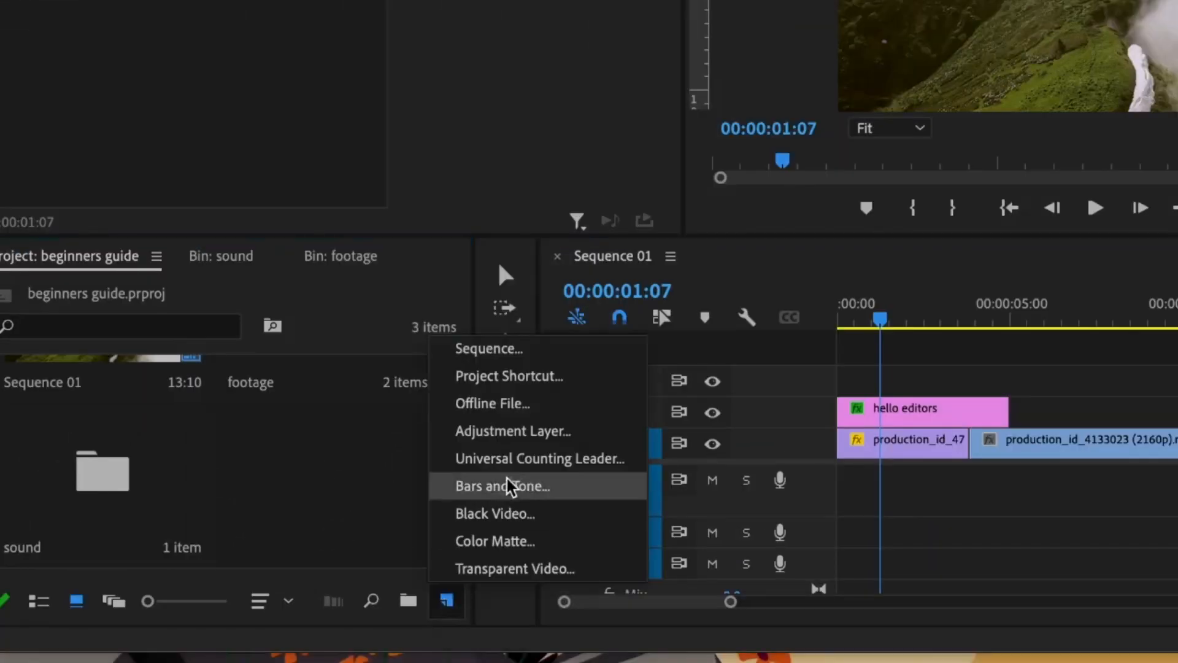
{"action": "left_click", "coordinate": [497, 428]}
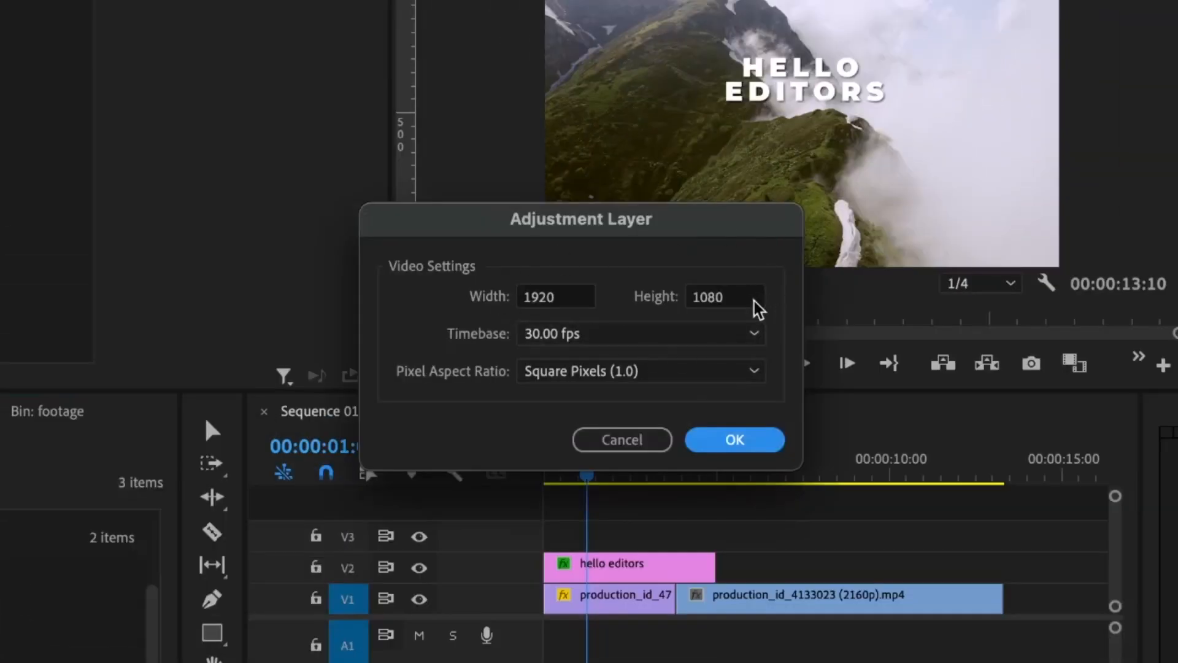
{"action": "left_click", "coordinate": [712, 442]}
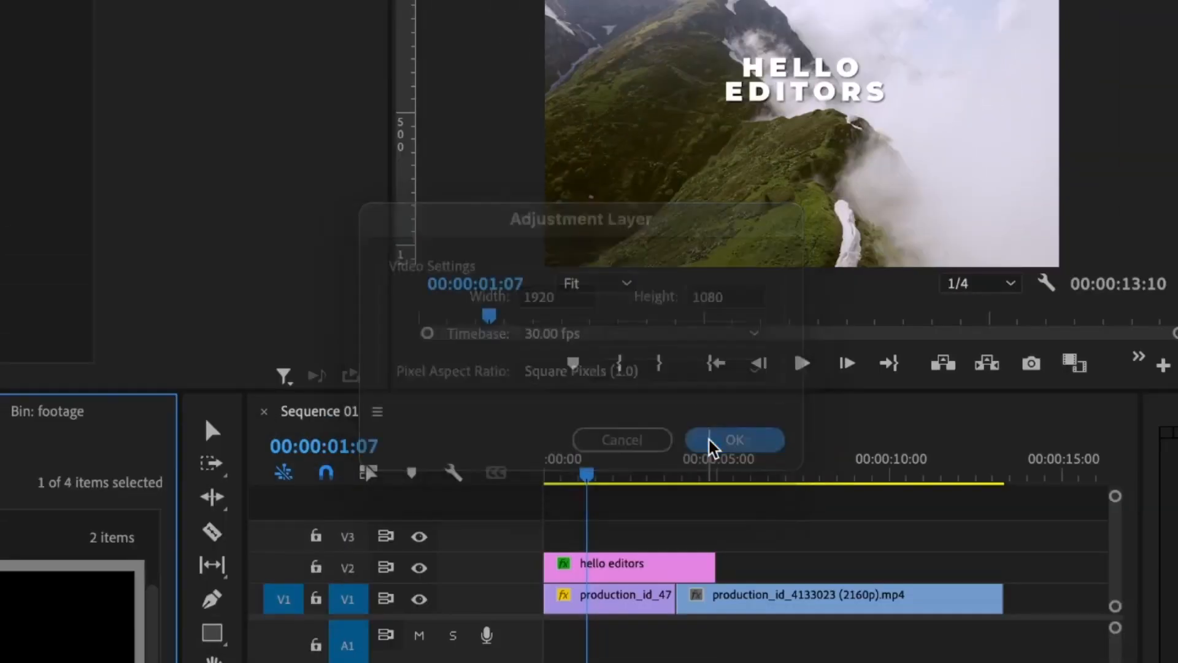
{"action": "left_click_drag", "start_coordinate": [67, 617], "coordinate": [528, 539]}
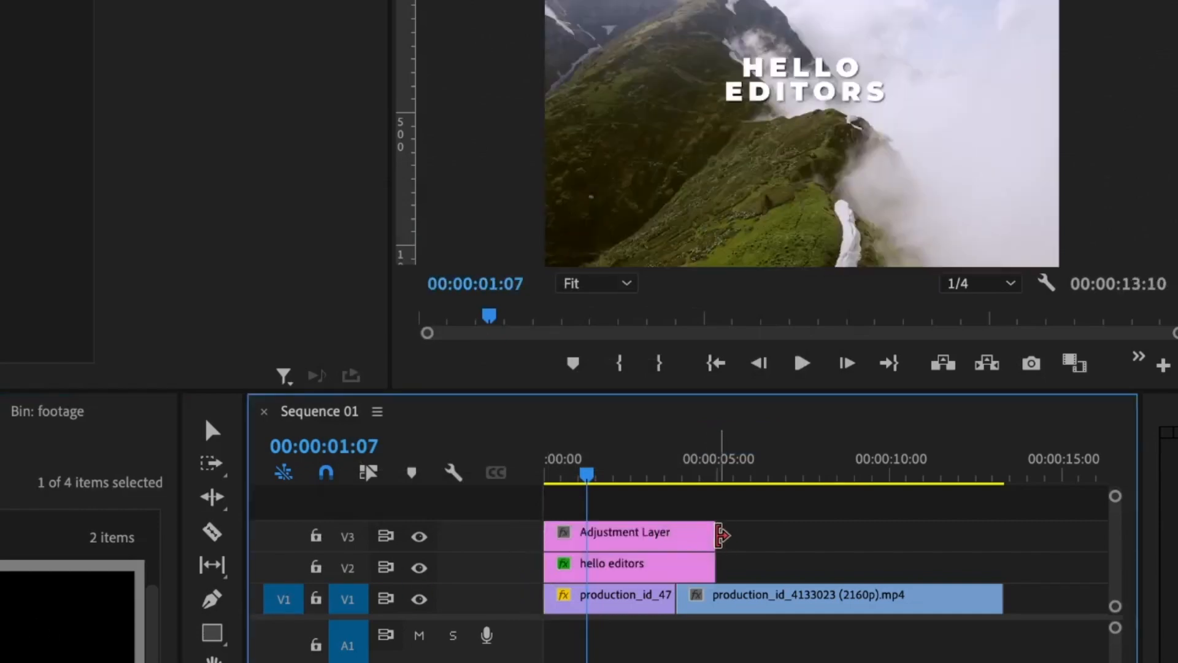
{"action": "left_click_drag", "start_coordinate": [722, 536], "coordinate": [1001, 540]}
{"action": "left_click", "coordinate": [730, 542]}
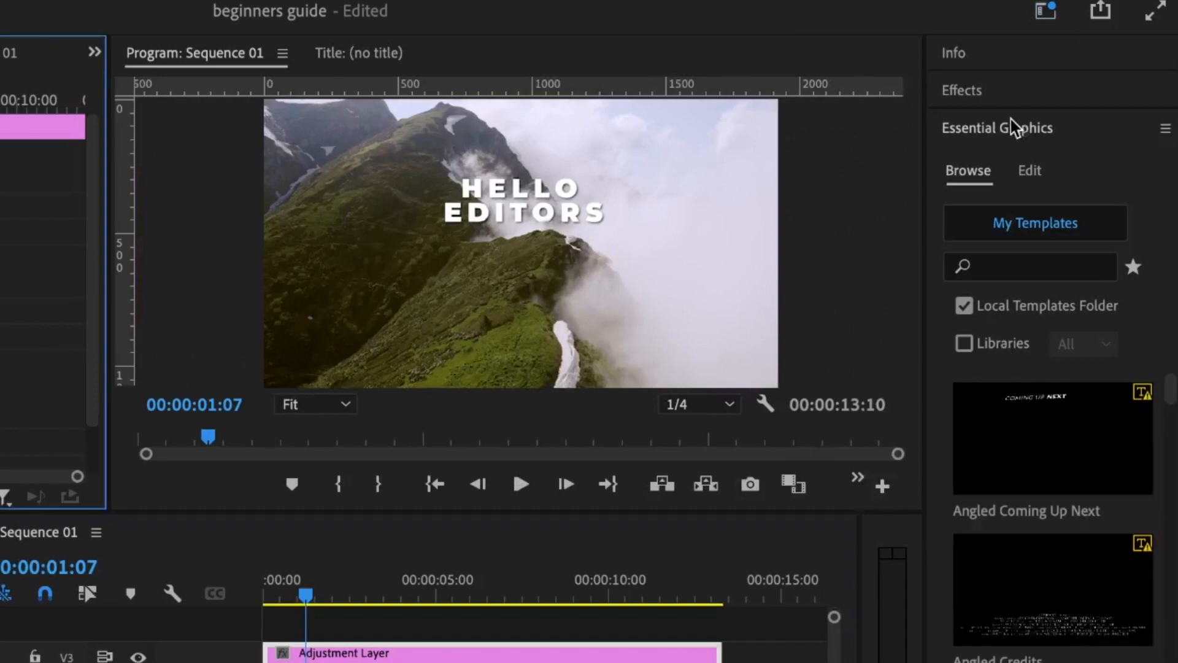
Step: Bring up the Lumetri Color panel
{"action": "left_click", "coordinate": [1004, 130]}
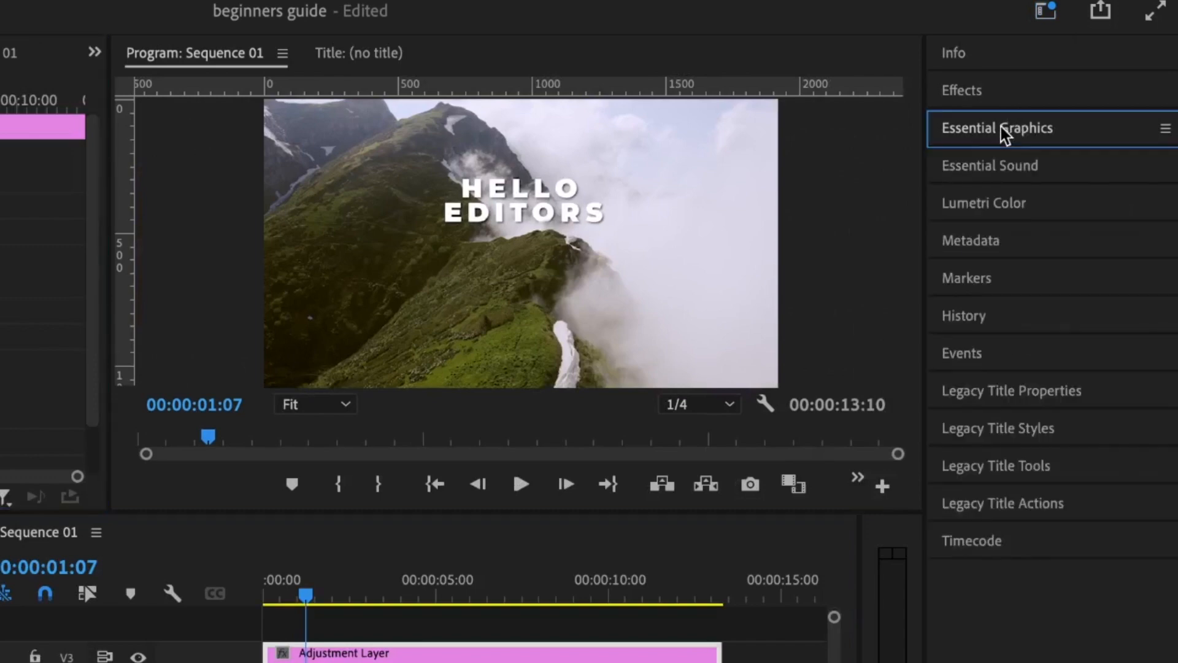
{"action": "left_click", "coordinate": [975, 209]}
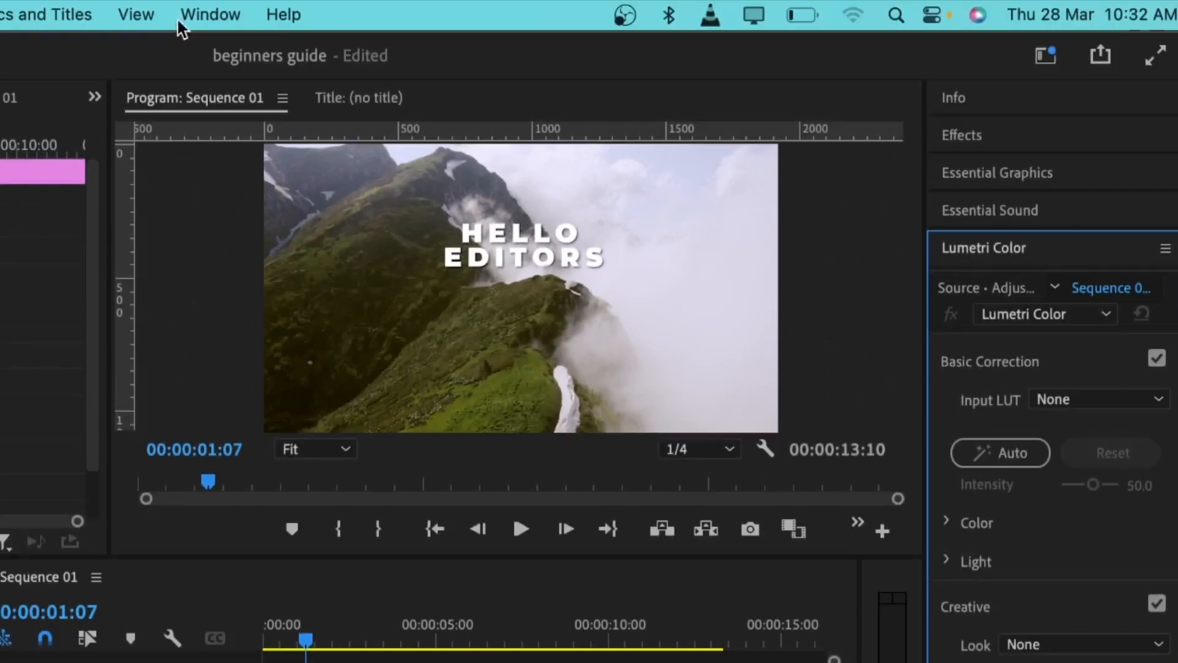
{"action": "left_click", "coordinate": [197, 14]}
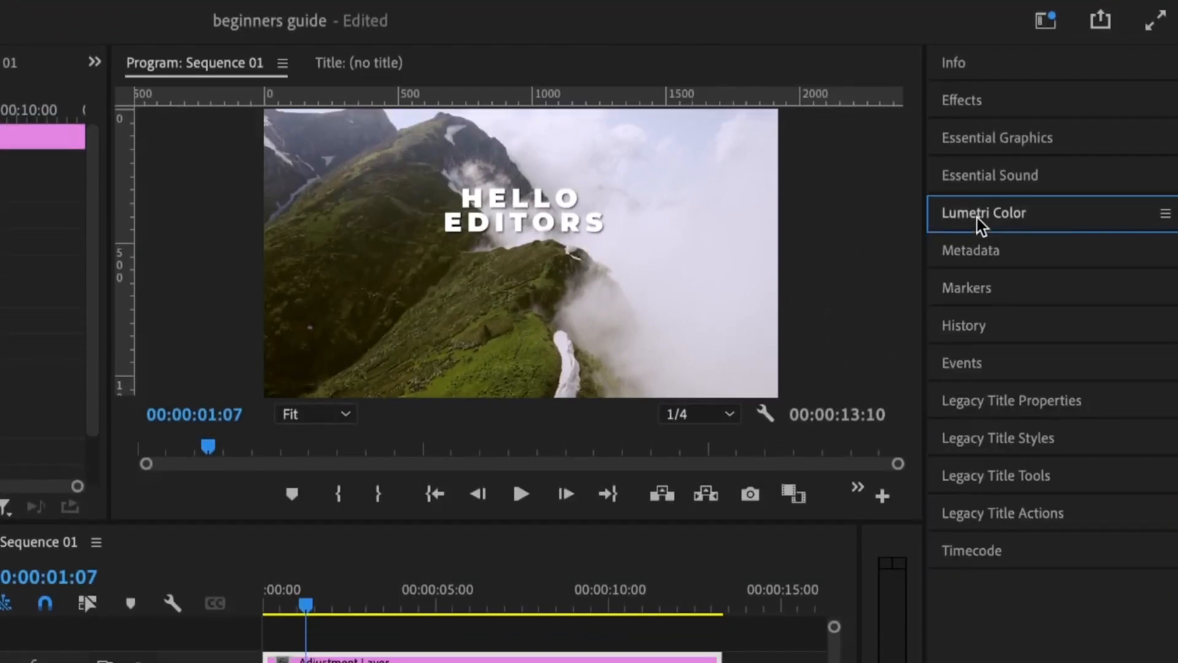
{"action": "left_click", "coordinate": [977, 219]}
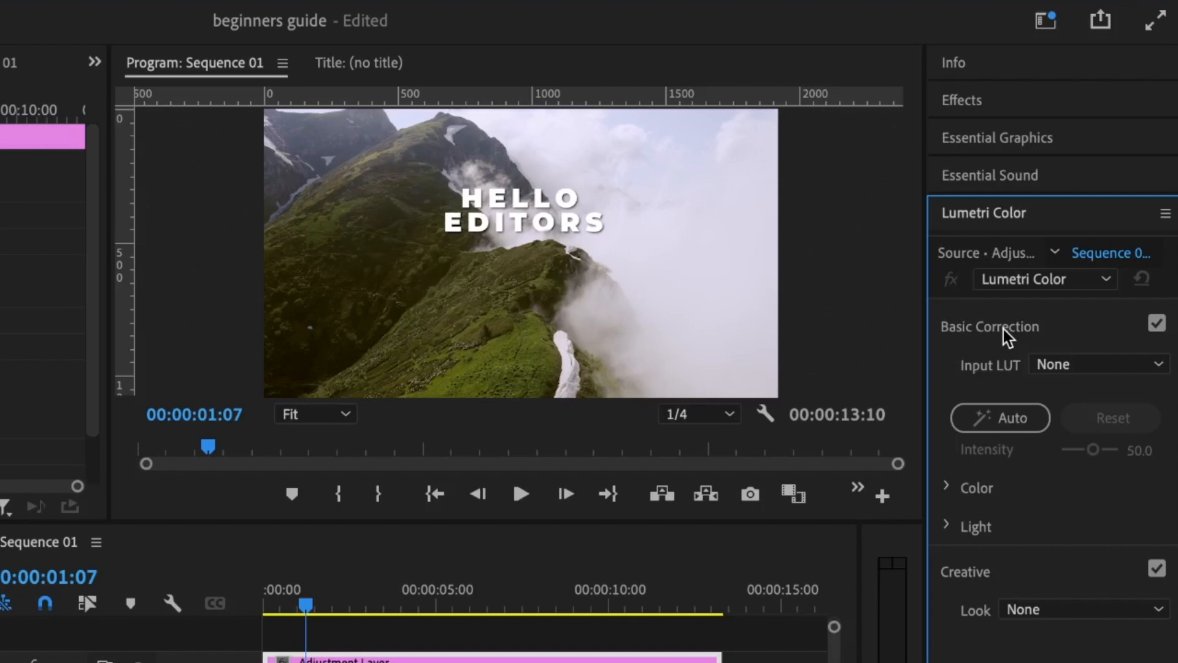
Step: Apply the SL BIG LDR creative look to the adjustment layer at about 63.8 intensity
{"action": "scroll", "coordinate": [985, 591], "scroll_direction": "down", "scroll_amount": 2}
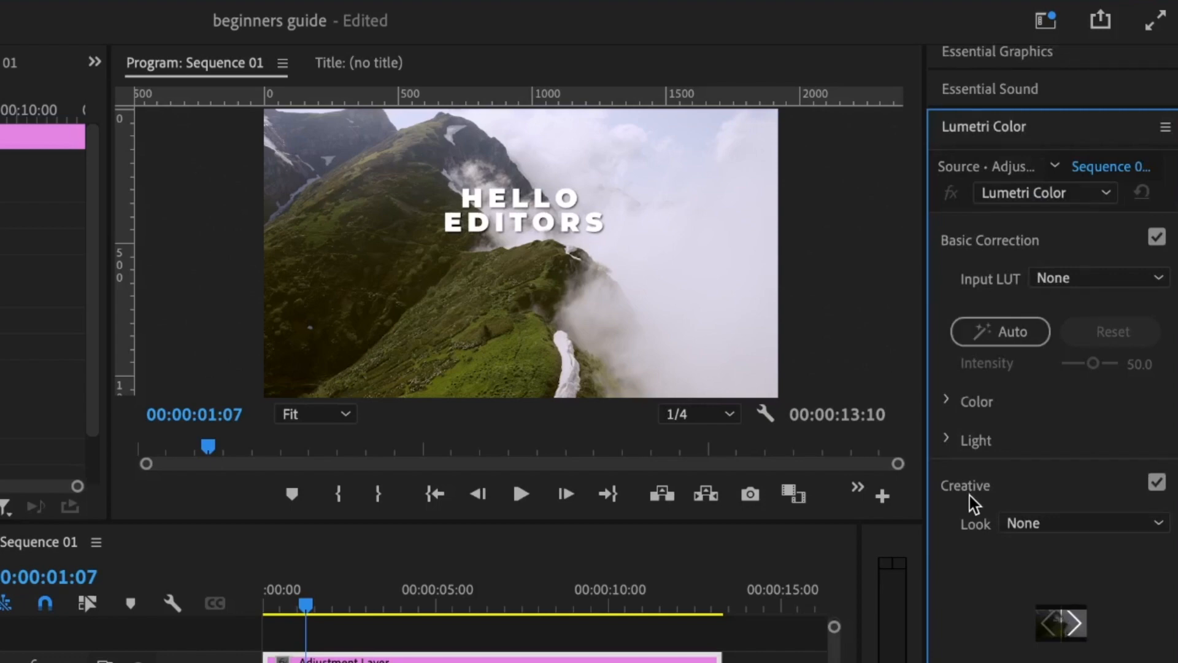
{"action": "scroll", "coordinate": [985, 430], "scroll_direction": "down", "scroll_amount": 4}
{"action": "left_click", "coordinate": [1027, 330]}
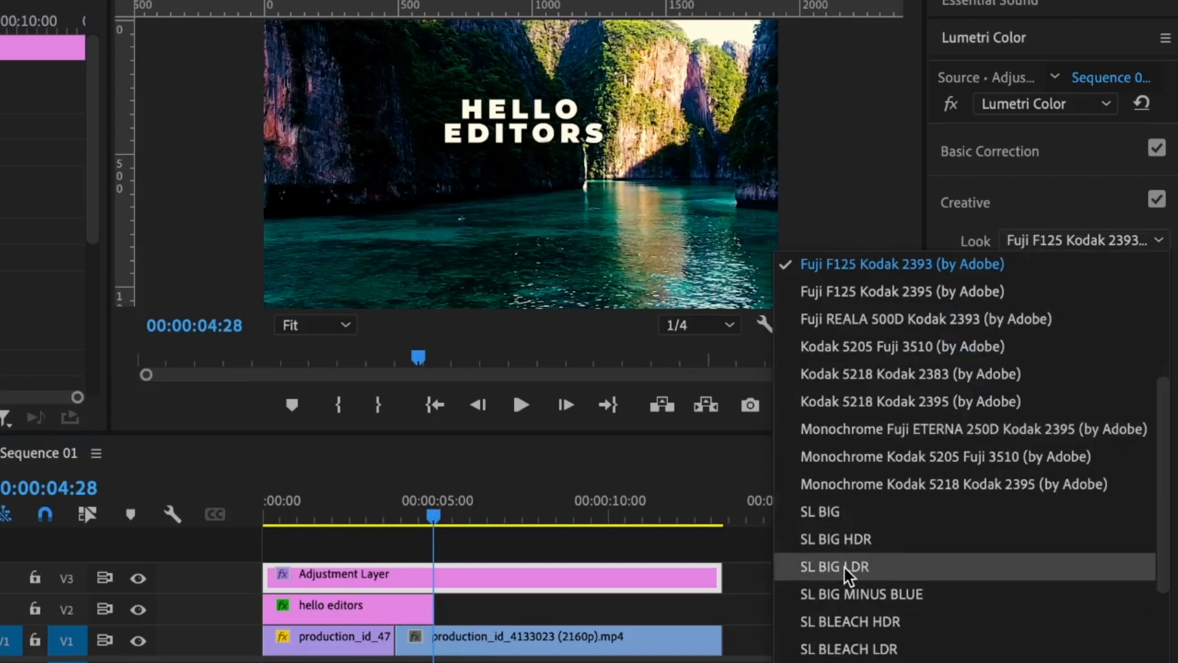
{"action": "left_click", "coordinate": [847, 569]}
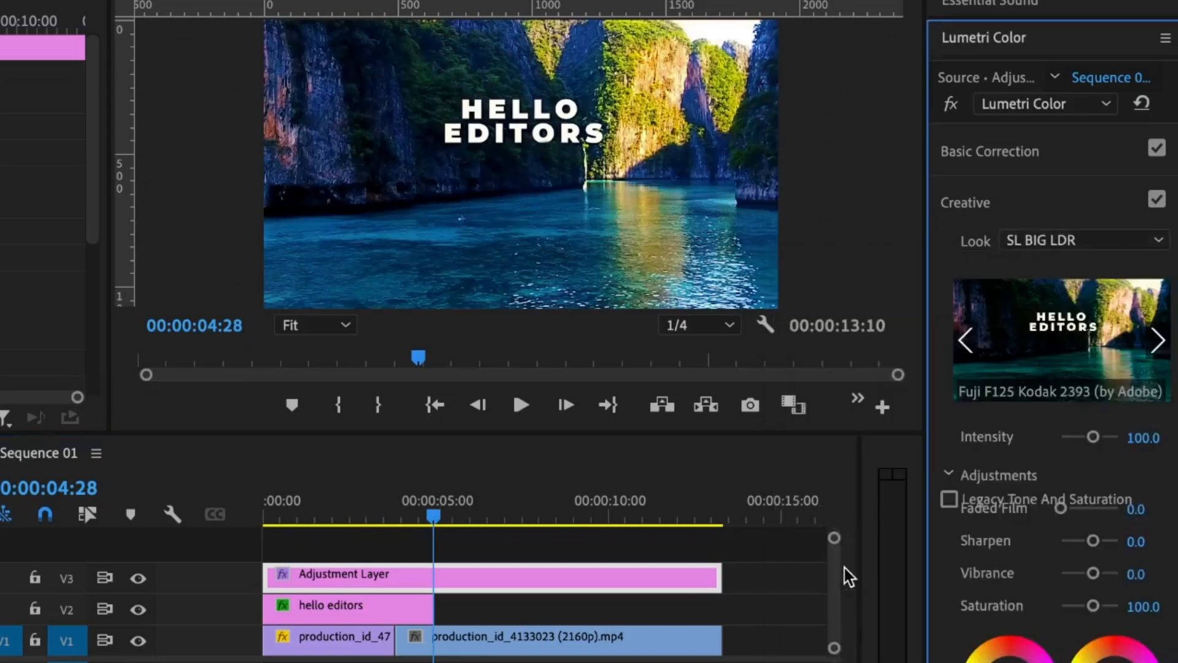
{"action": "left_click", "coordinate": [320, 508]}
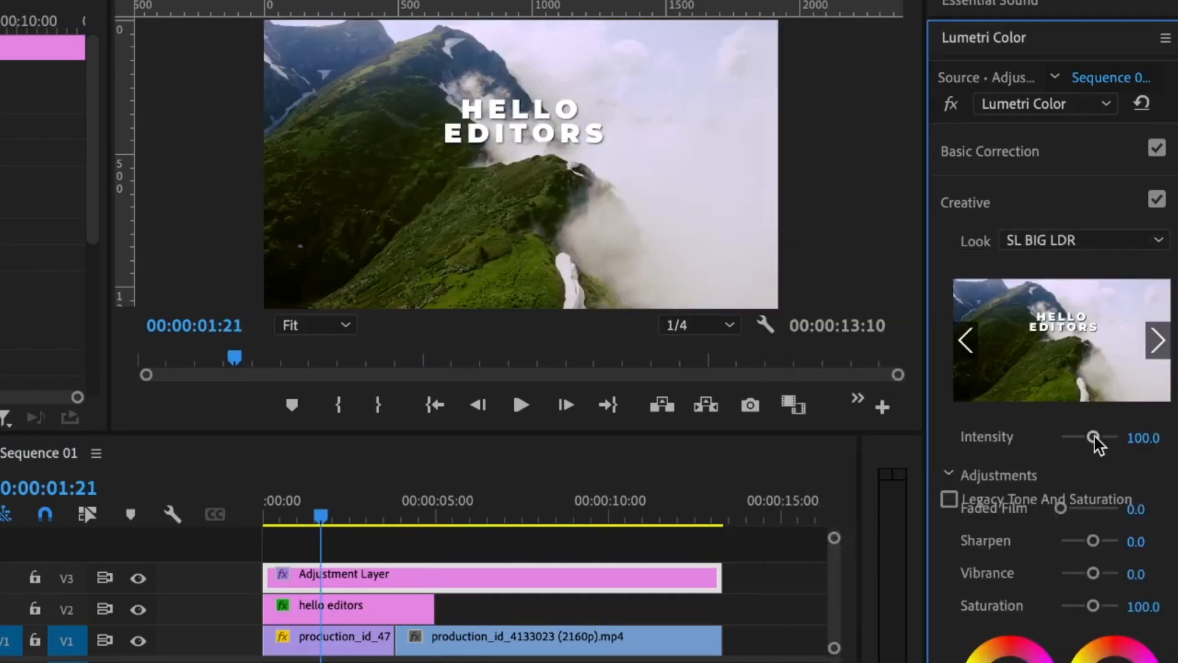
{"action": "left_click_drag", "start_coordinate": [1095, 436], "coordinate": [1077, 436]}
Step: Scrub through the graded sequence from start to end to preview the look
{"action": "left_click", "coordinate": [471, 515]}
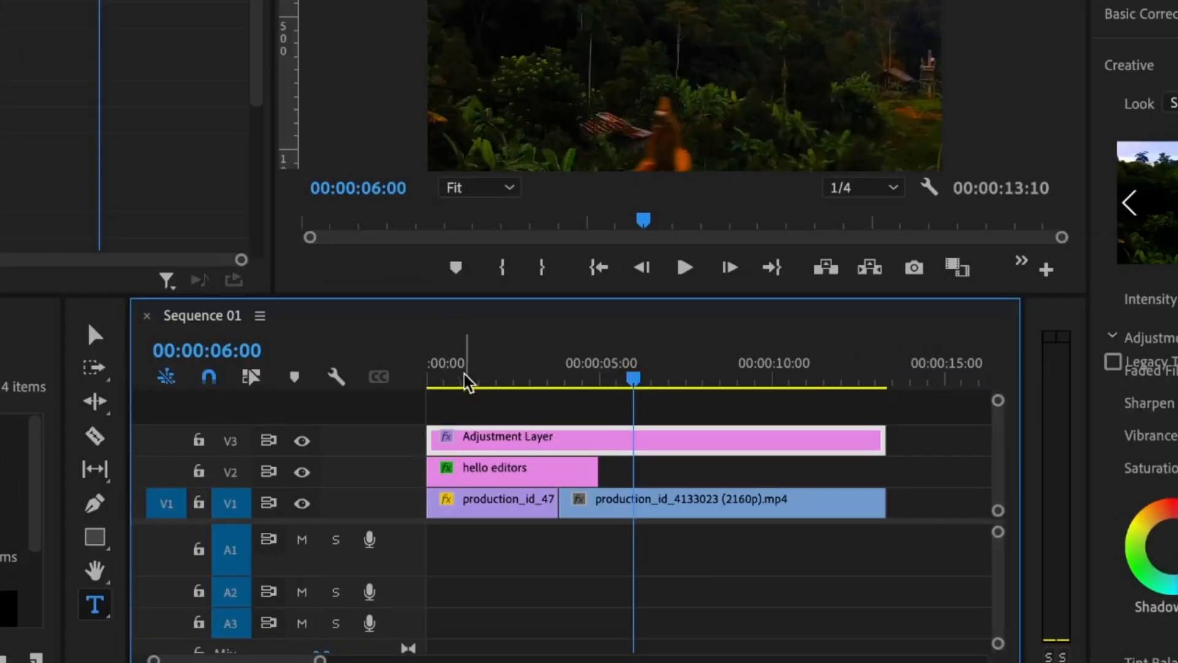
{"action": "left_click_drag", "start_coordinate": [468, 382], "coordinate": [365, 376]}
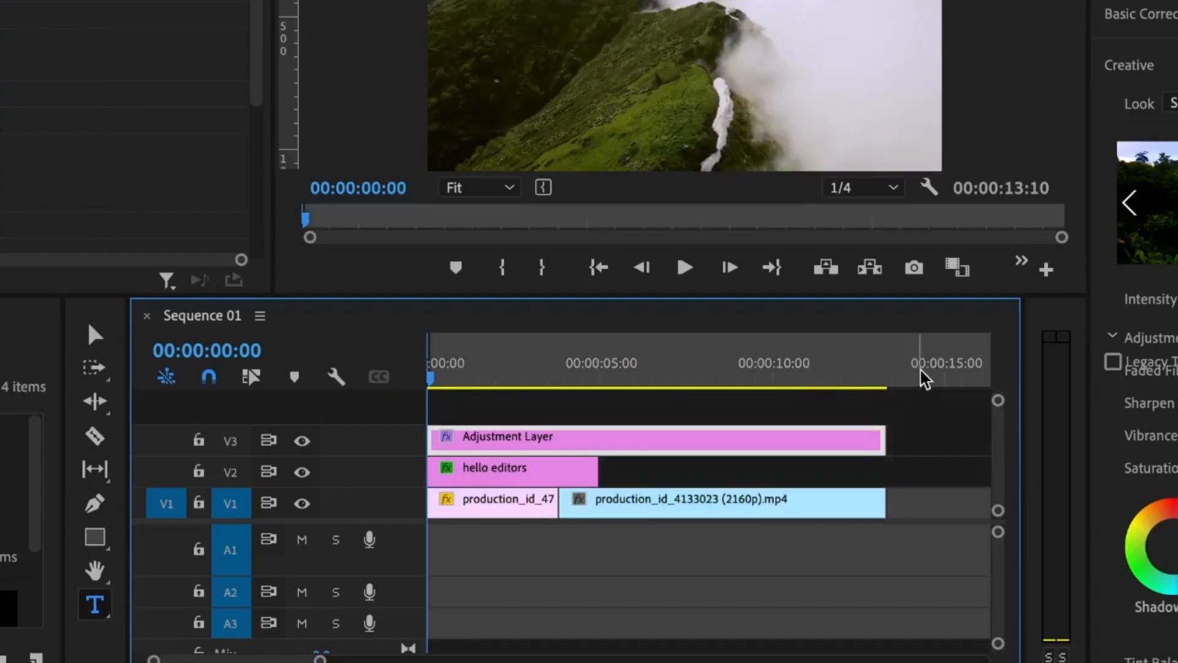
{"action": "left_click_drag", "start_coordinate": [921, 368], "coordinate": [888, 373]}
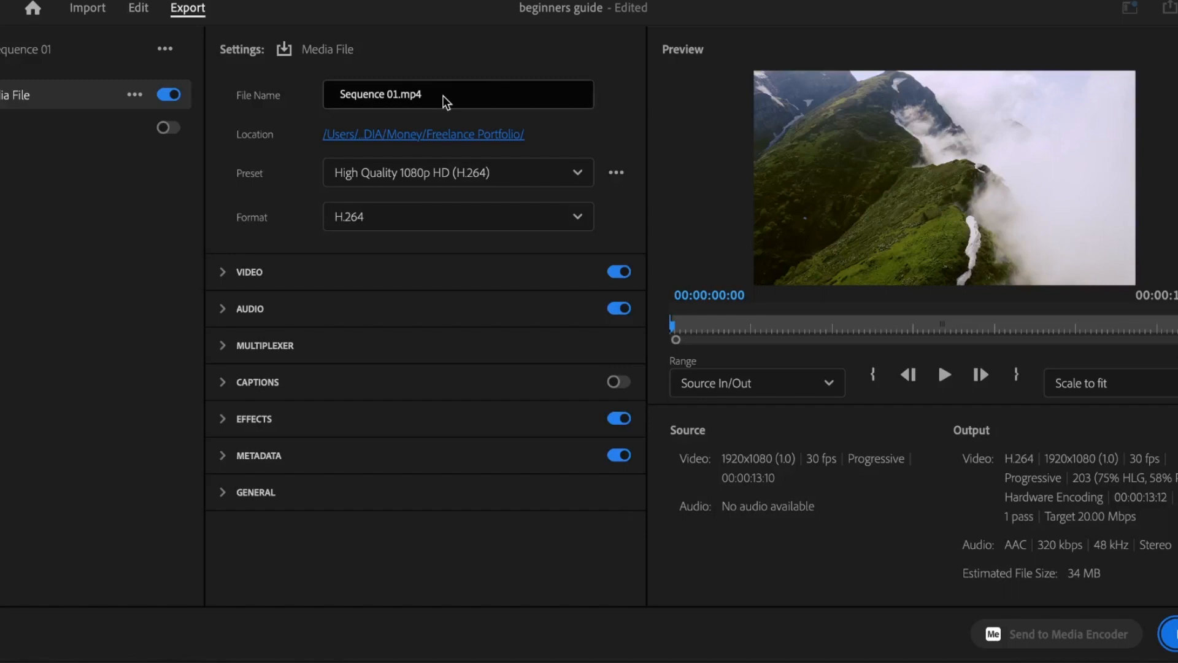
{"action": "left_click", "coordinate": [445, 102]}
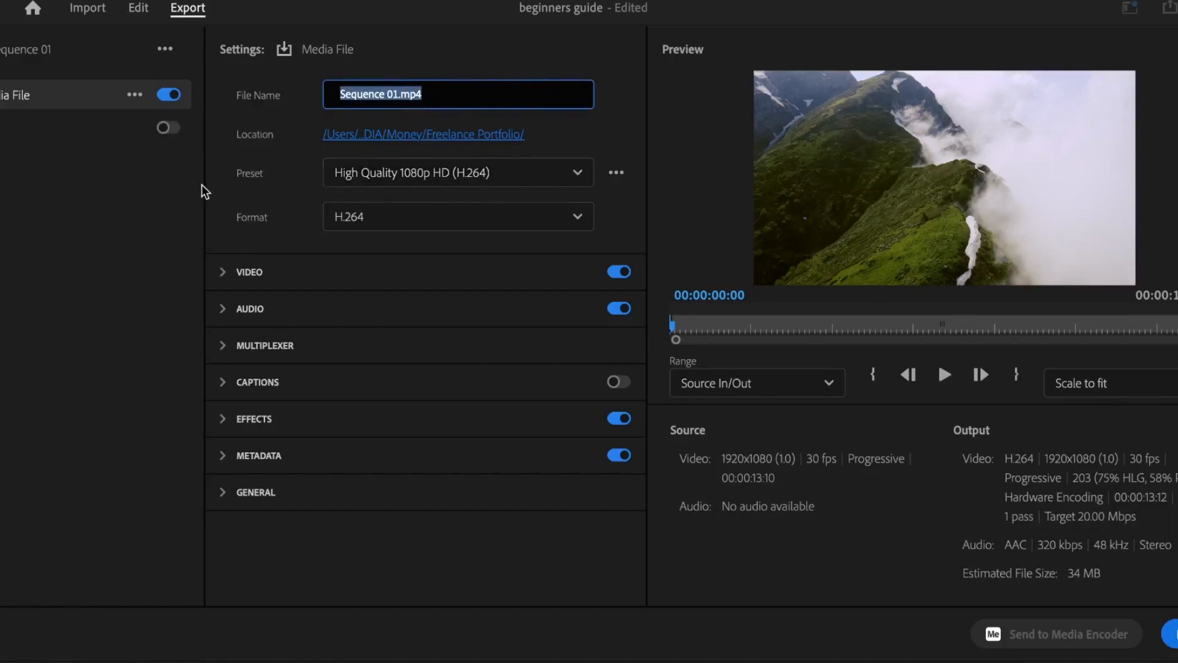
{"action": "left_click", "coordinate": [387, 182]}
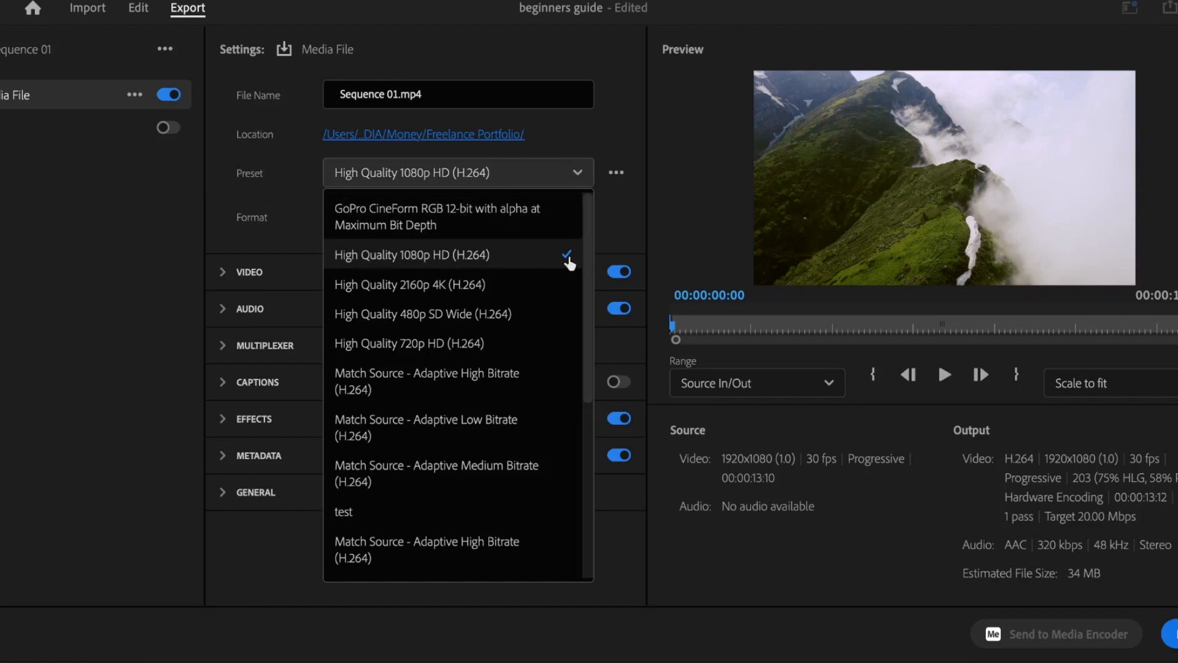
{"action": "left_click", "coordinate": [428, 176]}
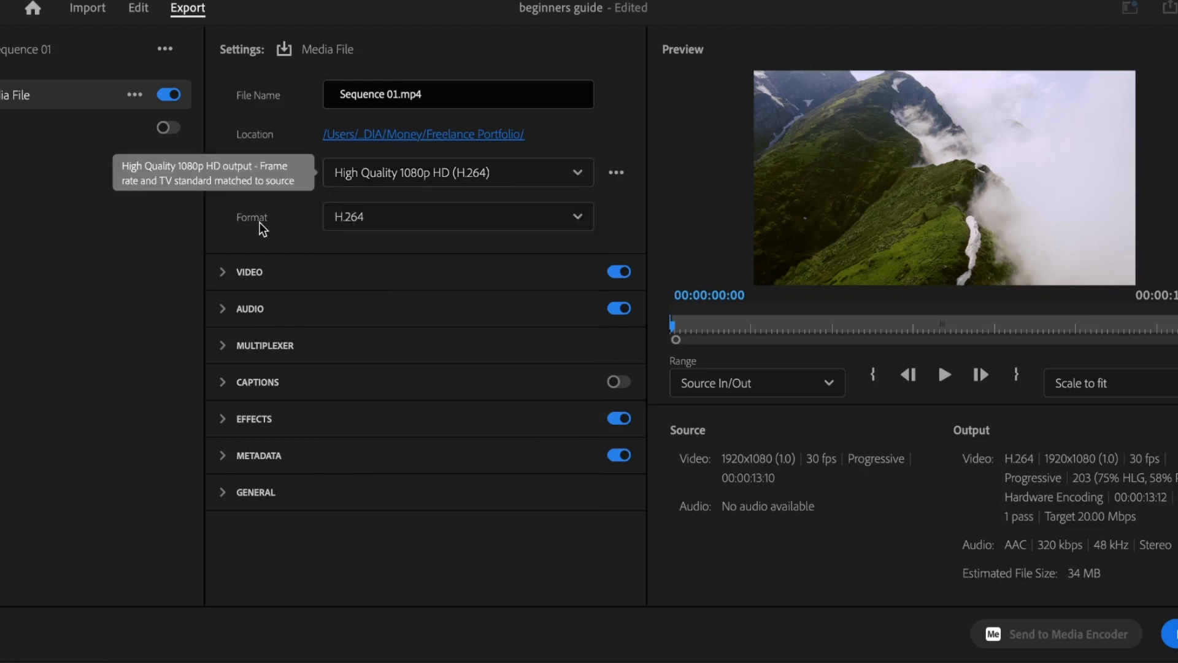
{"action": "left_click", "coordinate": [380, 221]}
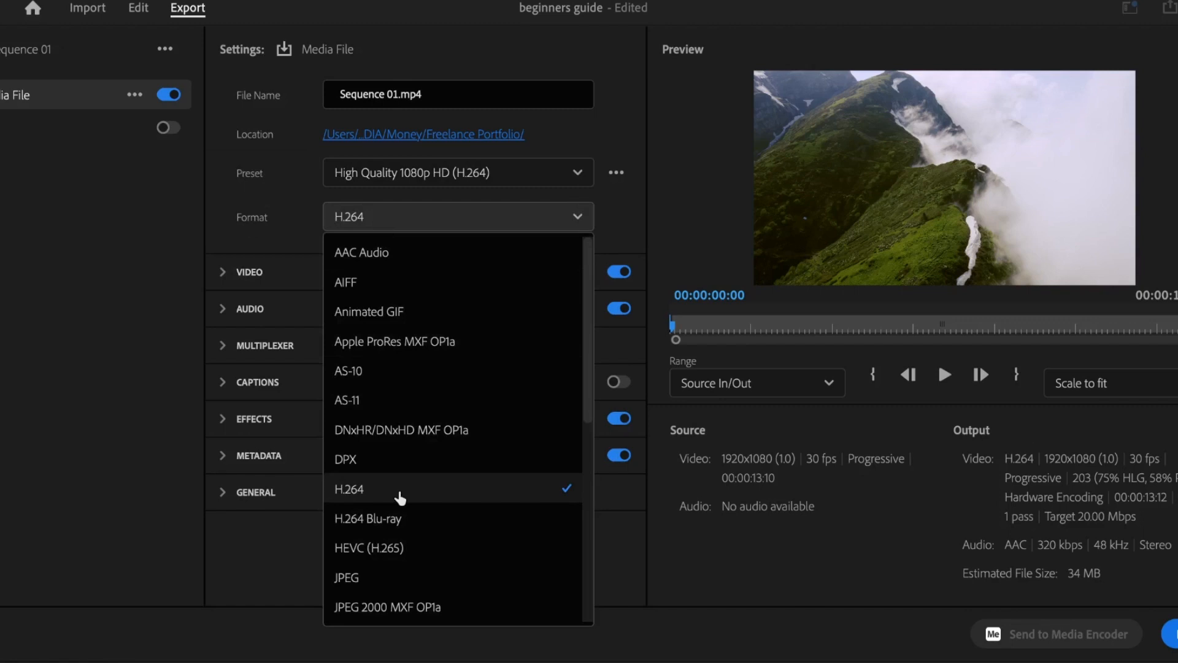
{"action": "scroll", "coordinate": [400, 498], "scroll_direction": "down", "scroll_amount": 5}
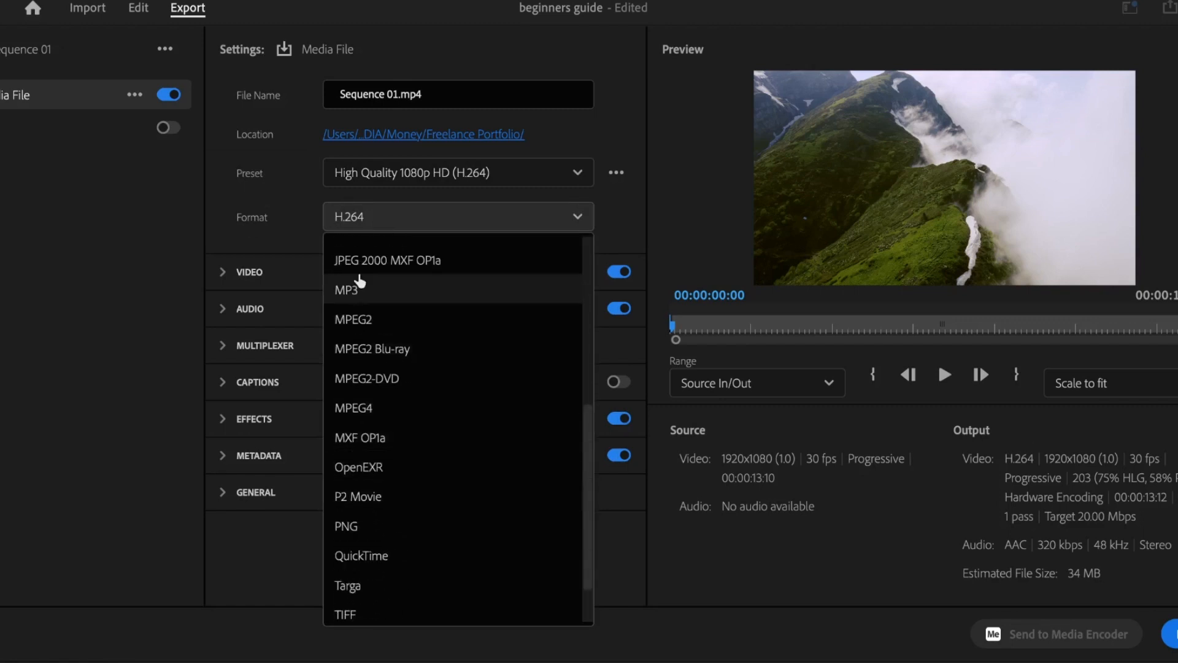
{"action": "scroll", "coordinate": [334, 264], "scroll_direction": "up", "scroll_amount": 3}
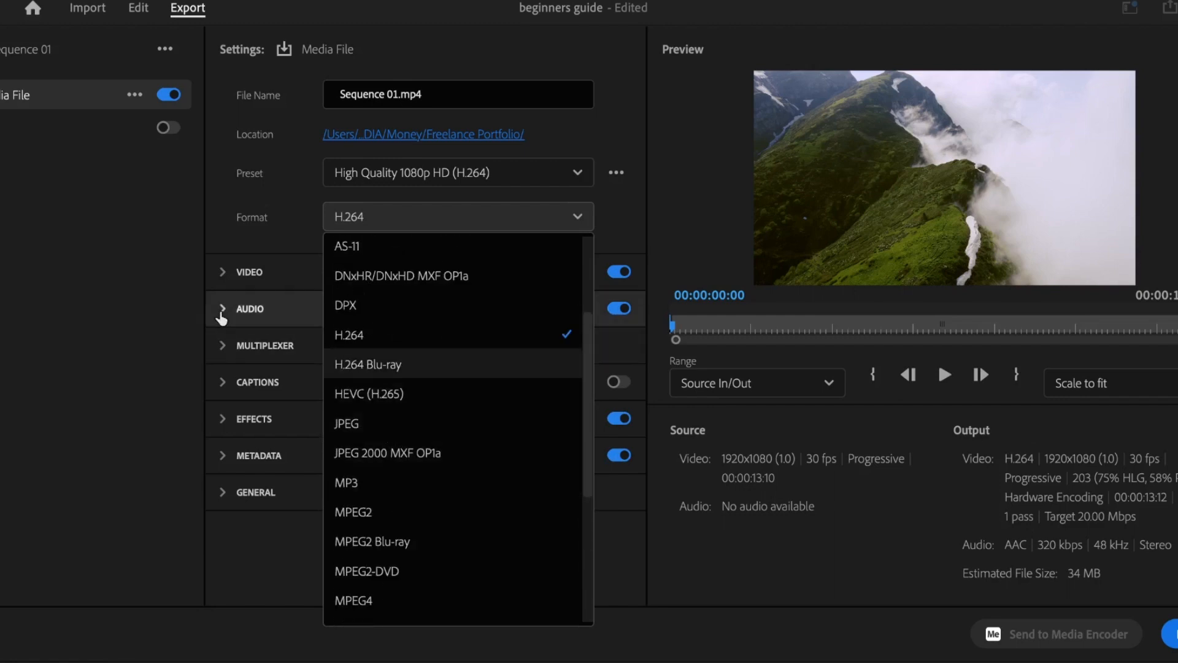
{"action": "left_click", "coordinate": [159, 316]}
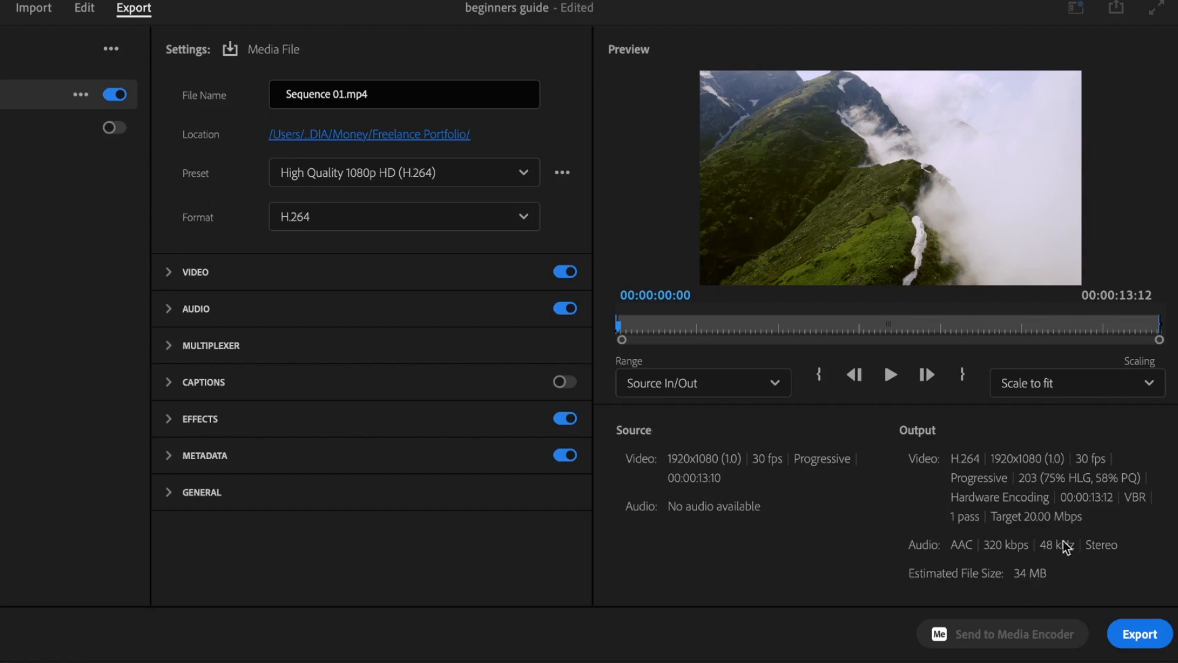
Step: Set the H.264 target bitrate to 6 Mbps in the extra video options and export
{"action": "left_click", "coordinate": [167, 271]}
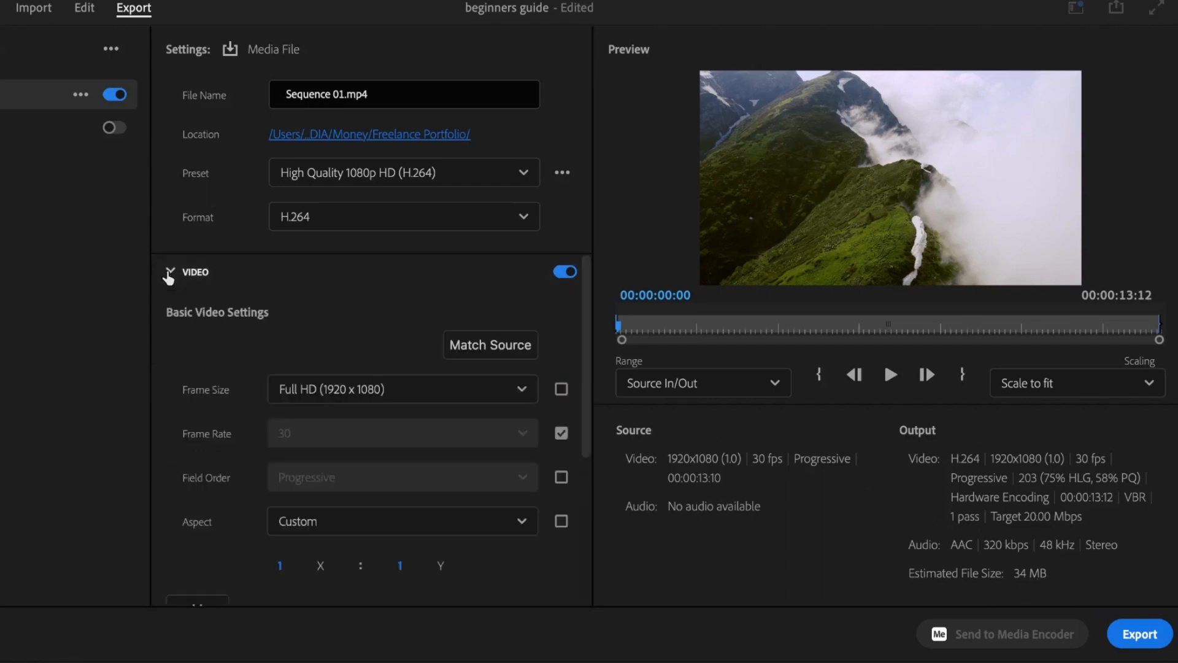
{"action": "scroll", "coordinate": [189, 365], "scroll_direction": "down", "scroll_amount": 5}
{"action": "left_click", "coordinate": [189, 362]}
{"action": "scroll", "coordinate": [270, 462], "scroll_direction": "down", "scroll_amount": 10}
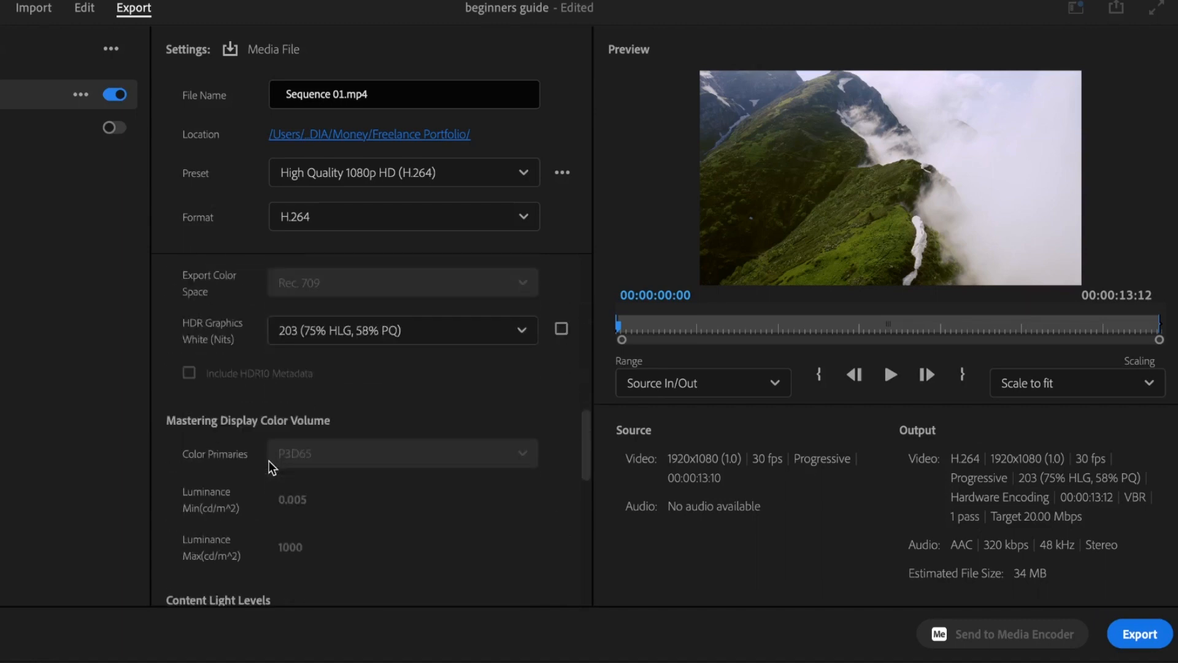
{"action": "scroll", "coordinate": [271, 469], "scroll_direction": "down", "scroll_amount": 10}
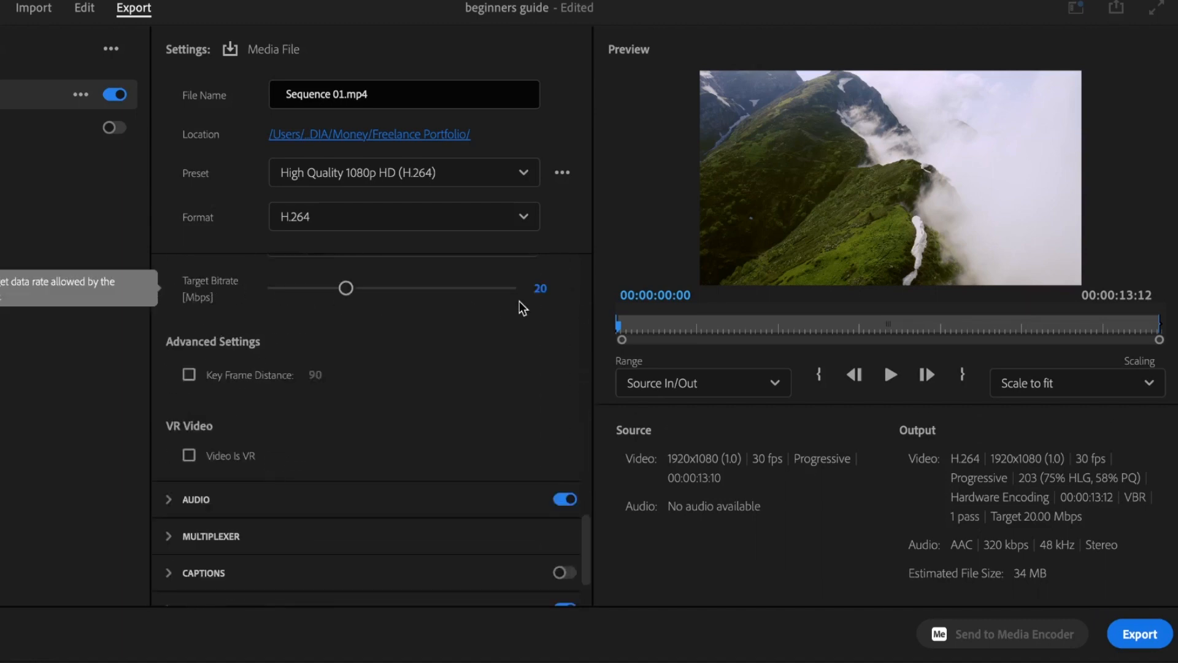
{"action": "left_click", "coordinate": [539, 293]}
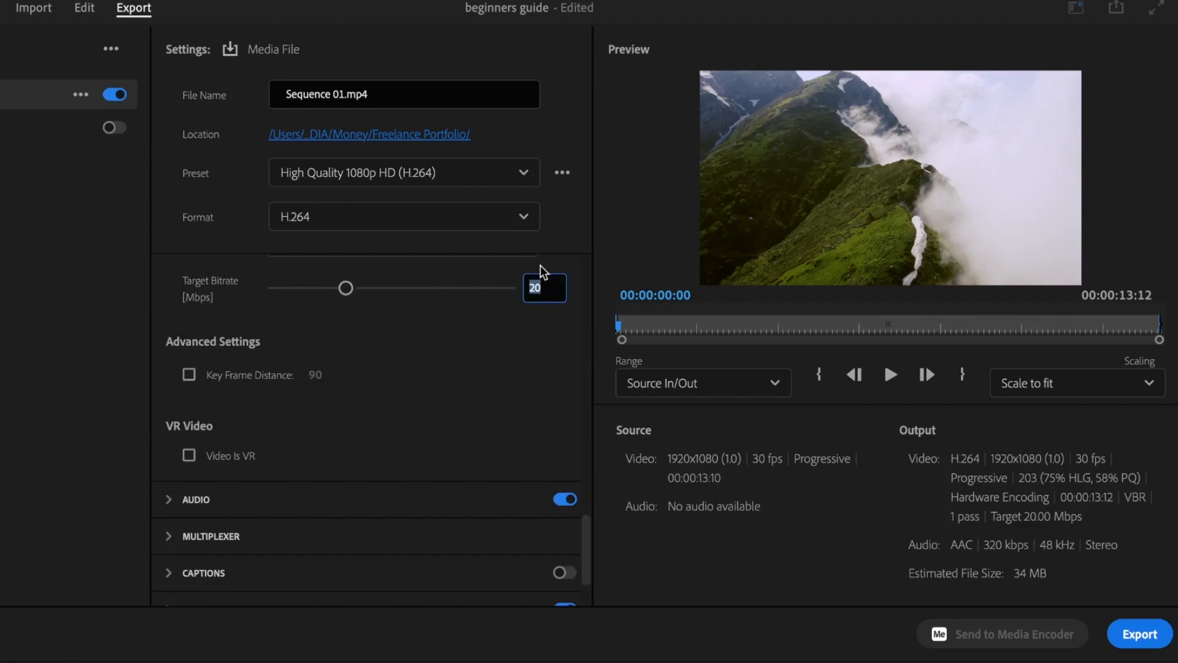
{"action": "type", "text": "6"}
{"action": "key", "text": "Return"}
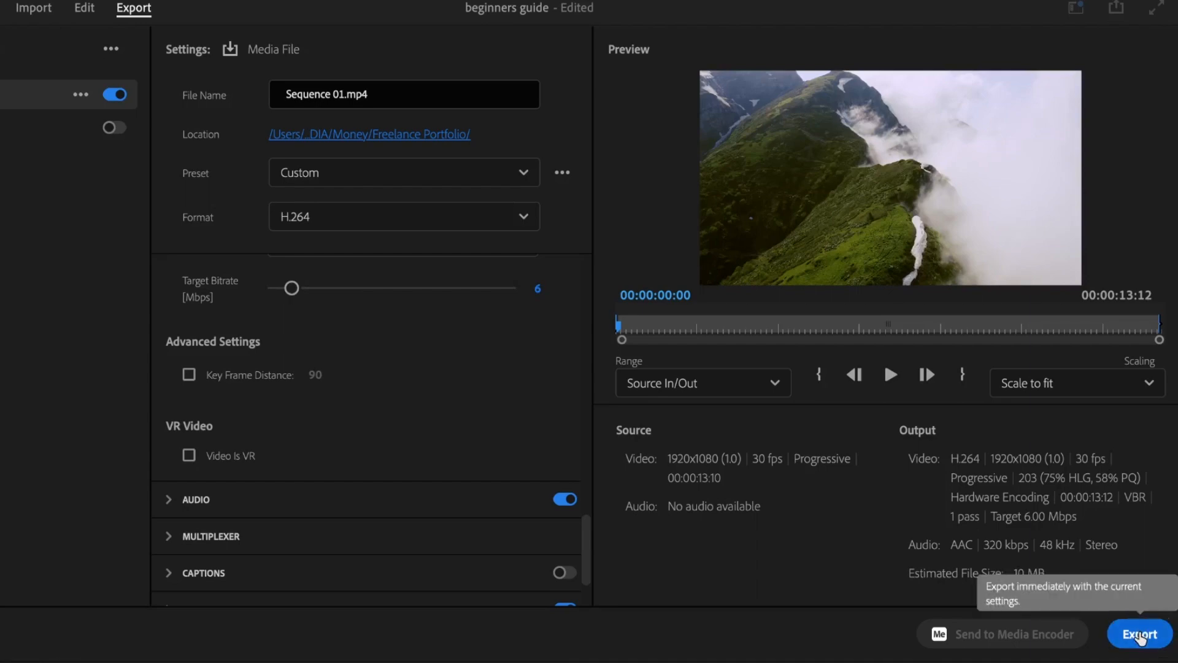
{"action": "left_click", "coordinate": [1139, 634]}
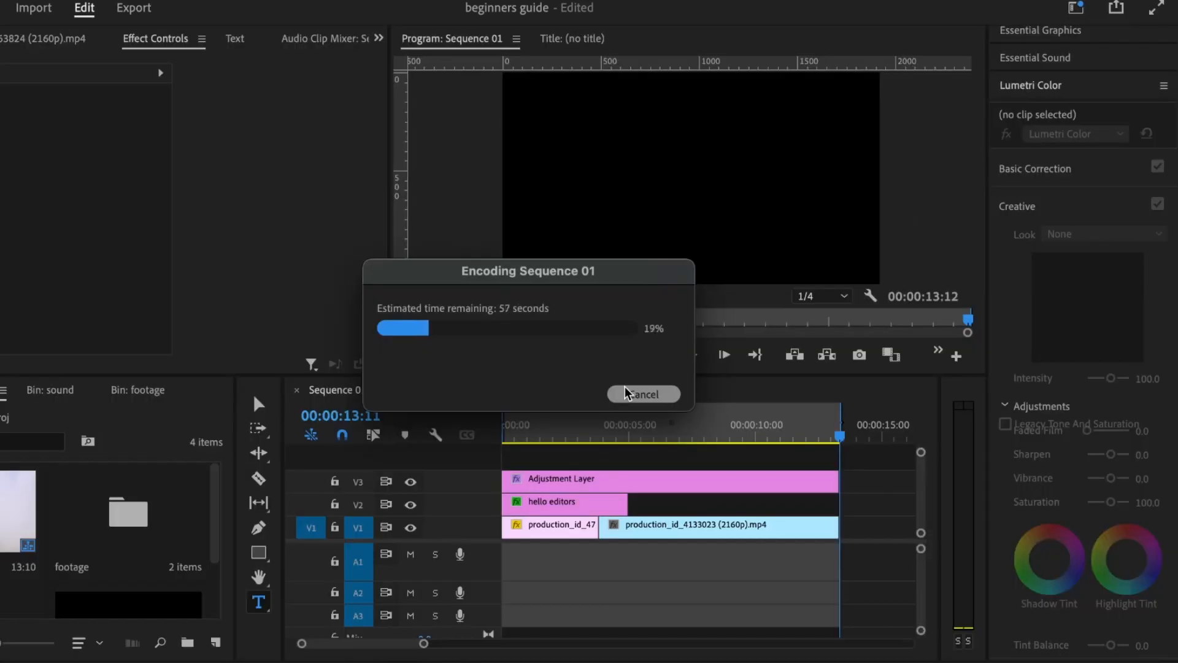